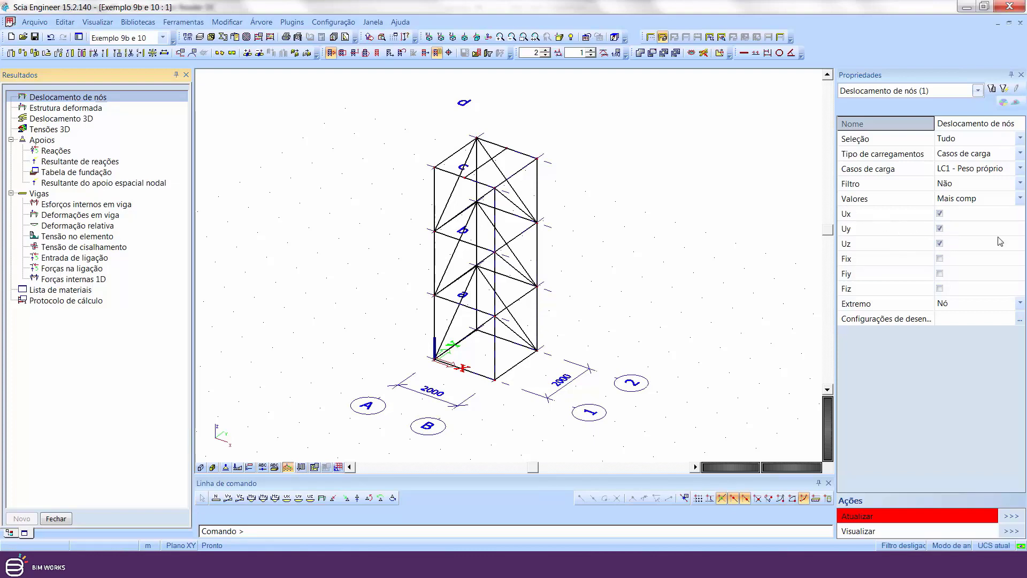
Display the nodal displacements for load case LC3 - Horizontal and refresh the results on the tower.
click(1018, 169)
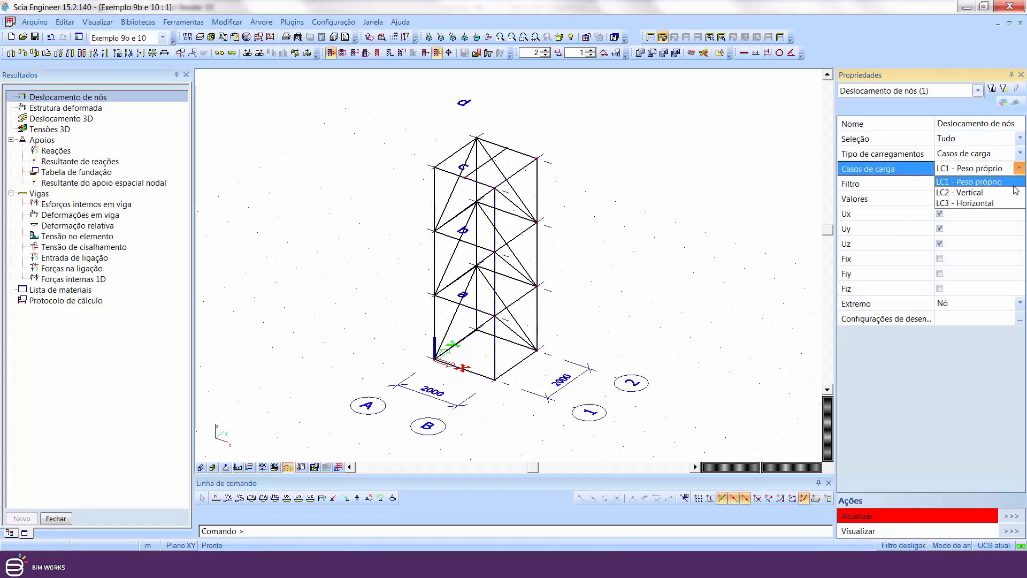
click(993, 203)
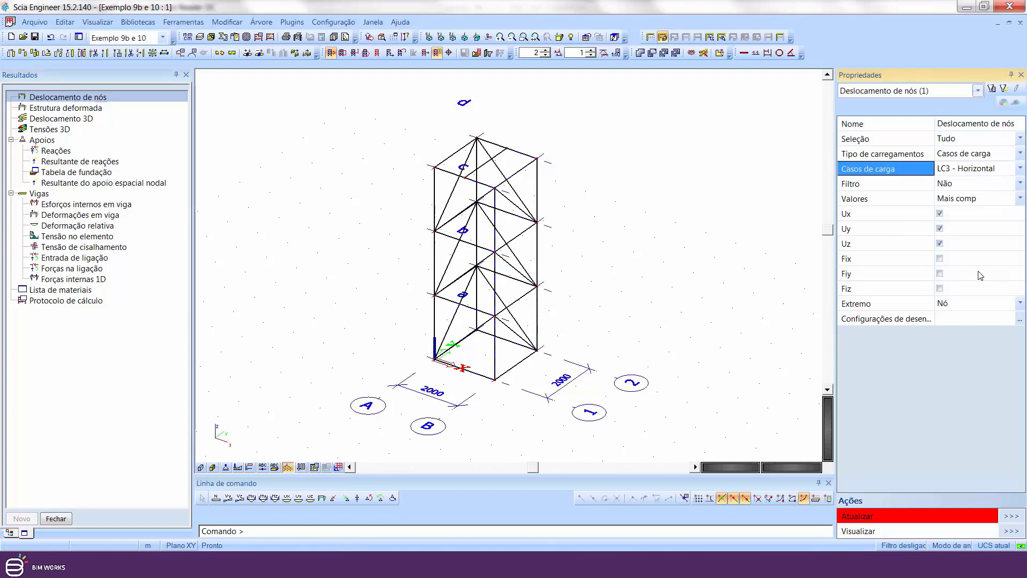
click(1017, 517)
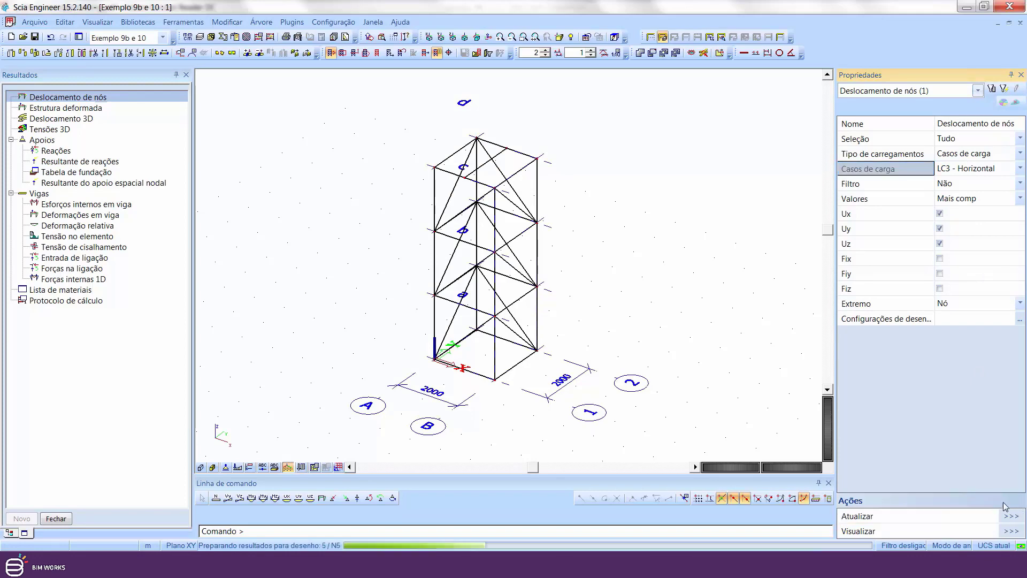
middle_drag(608, 214, 656, 263)
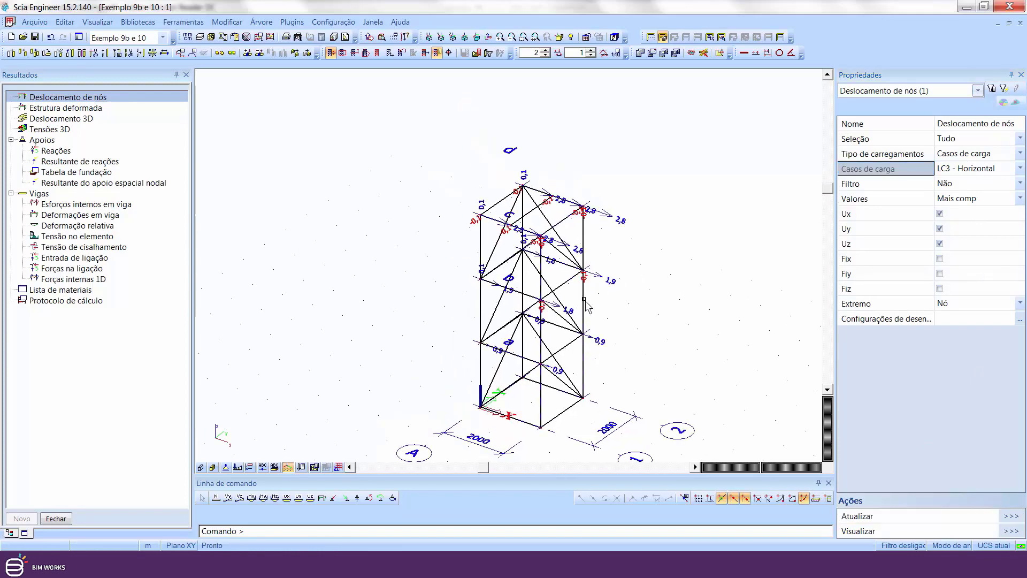
ctrl+right_drag(586, 302, 653, 284)
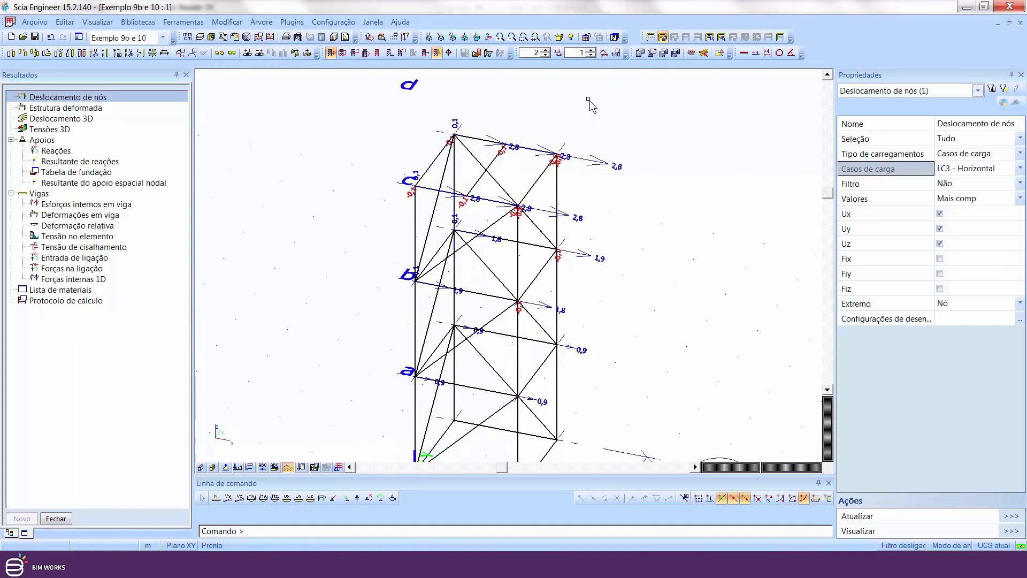
Reduce the drawing scale of the displacement arrows to 0.25 and check the labels at the tower's top nodes.
click(590, 55)
click(591, 56)
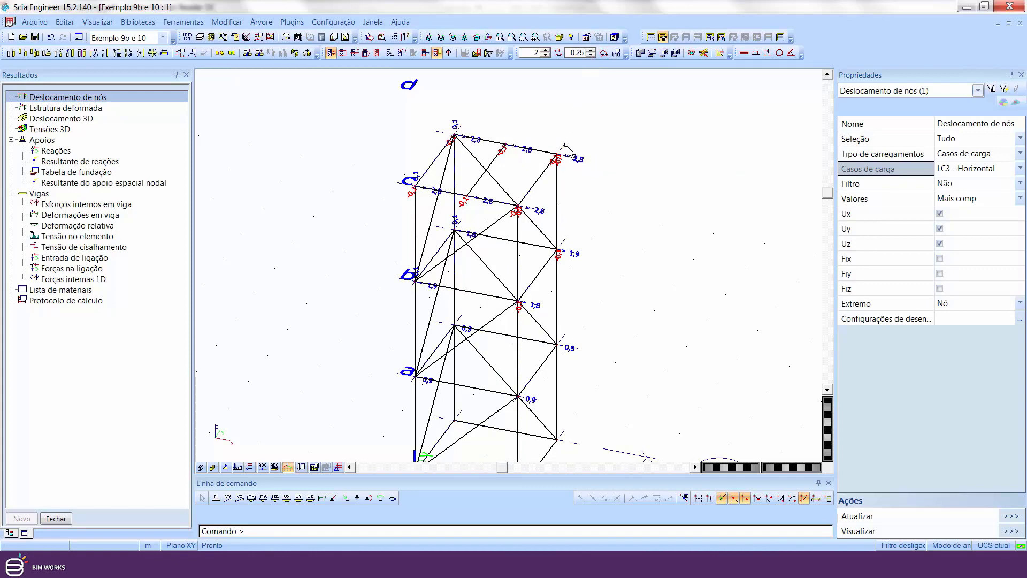
scroll(591, 159, up, 5)
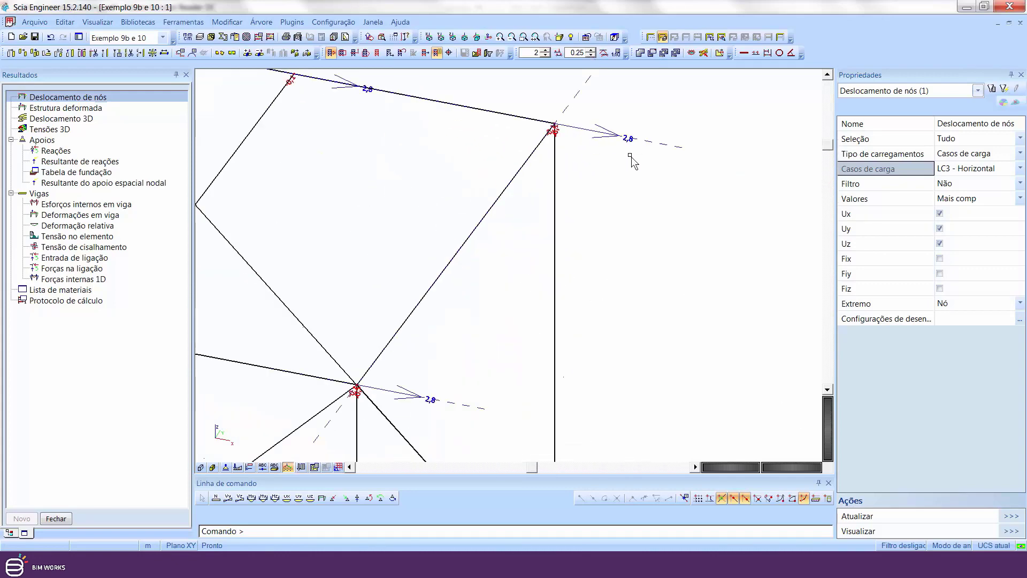
scroll(632, 142, down, 4)
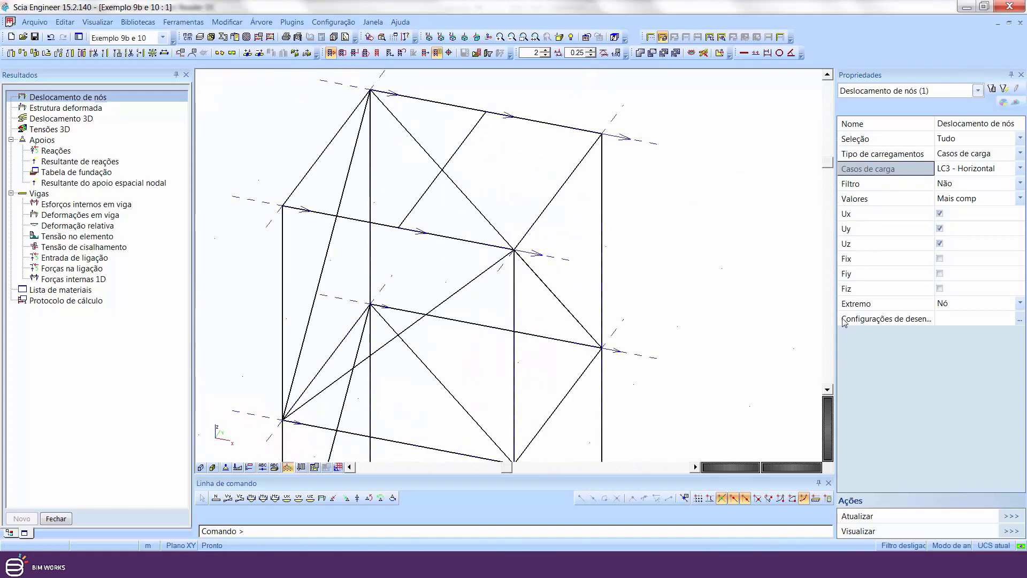
Turn on units in the displacement labels through the drawing settings and refresh the results.
click(1020, 322)
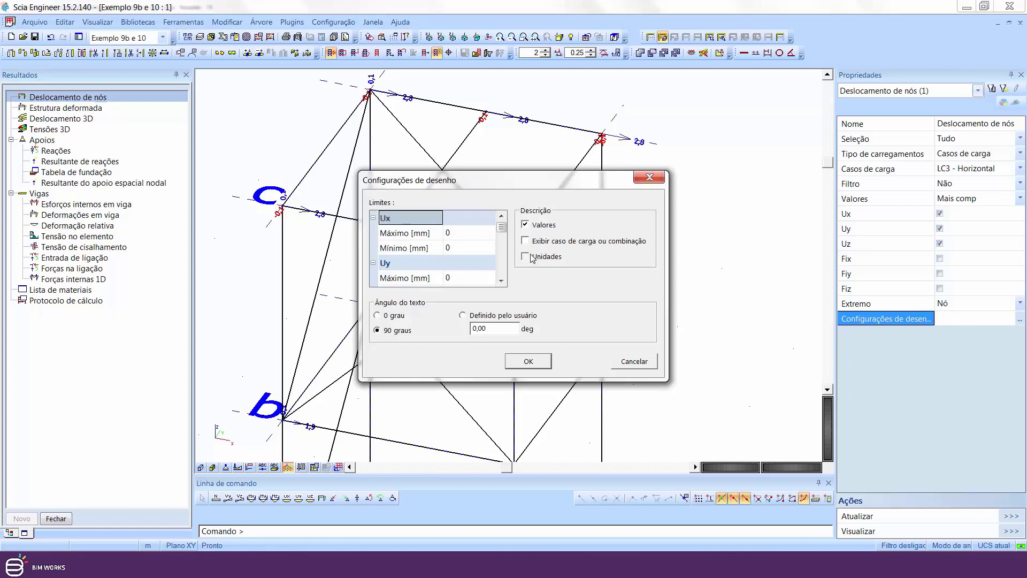
click(528, 361)
click(1013, 516)
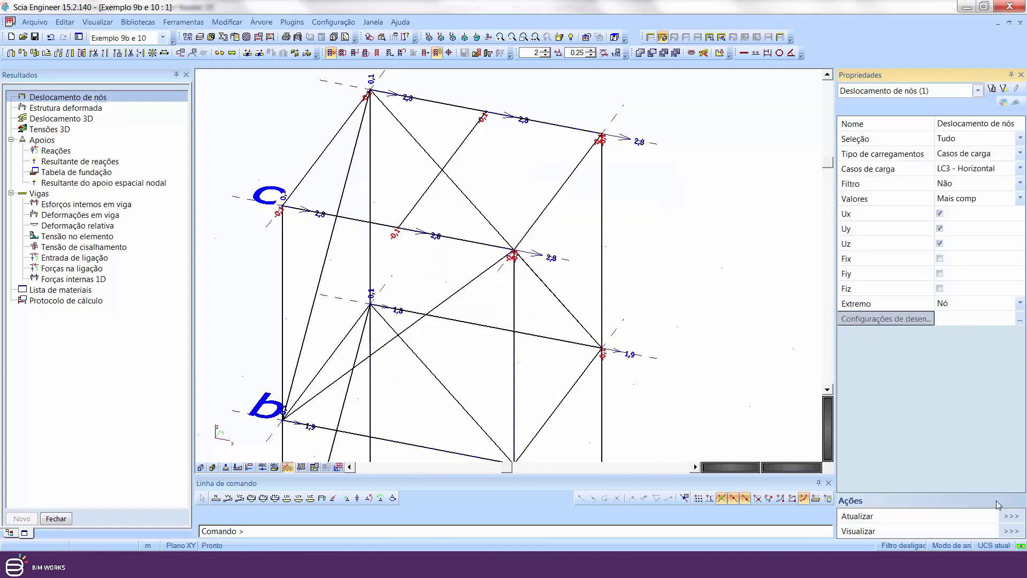
scroll(635, 392, up, 3)
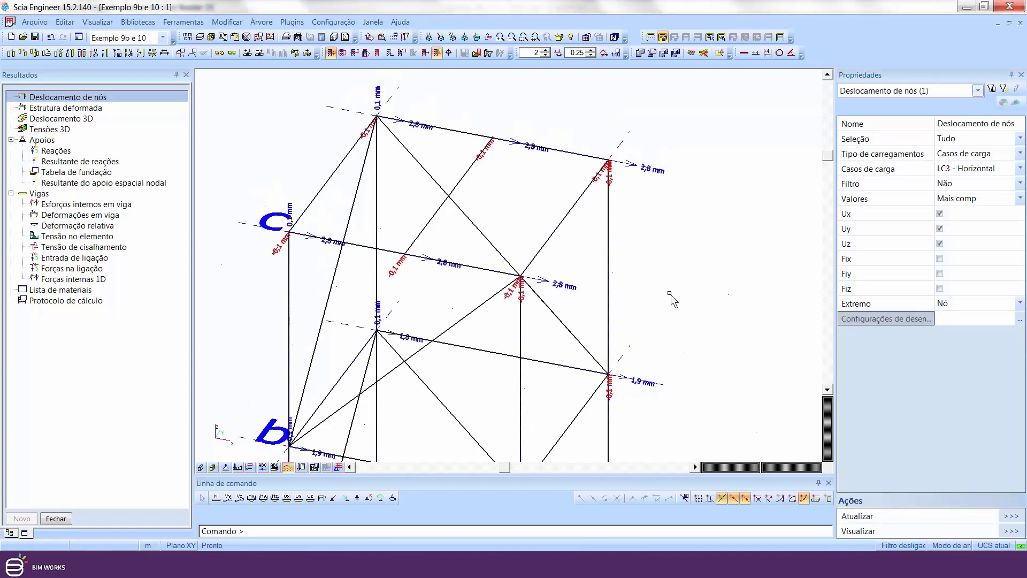
scroll(637, 291, down, 3)
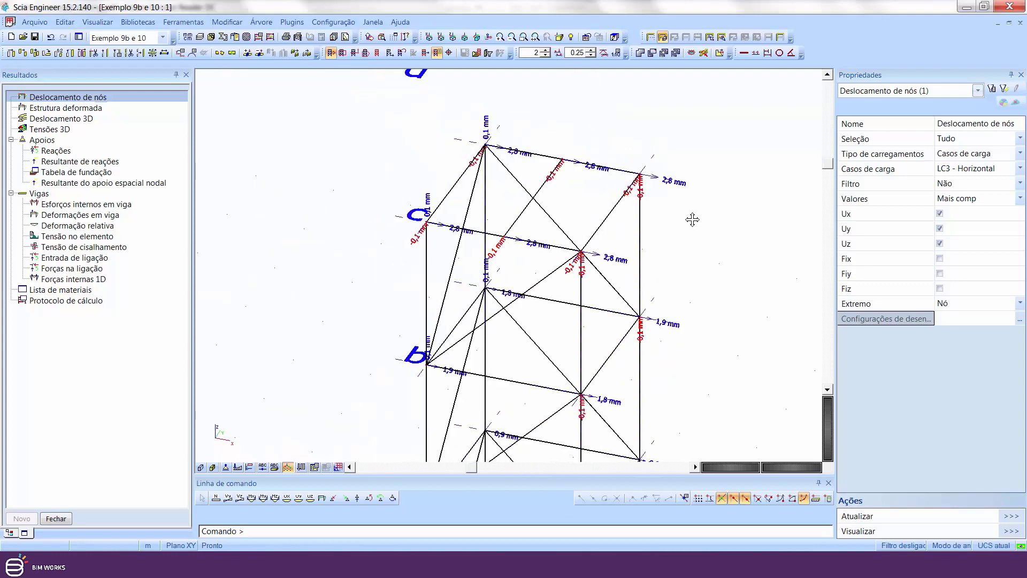
Set the deformation length unit to 4 decimal places and check the displacement labels at the tower's top.
click(188, 37)
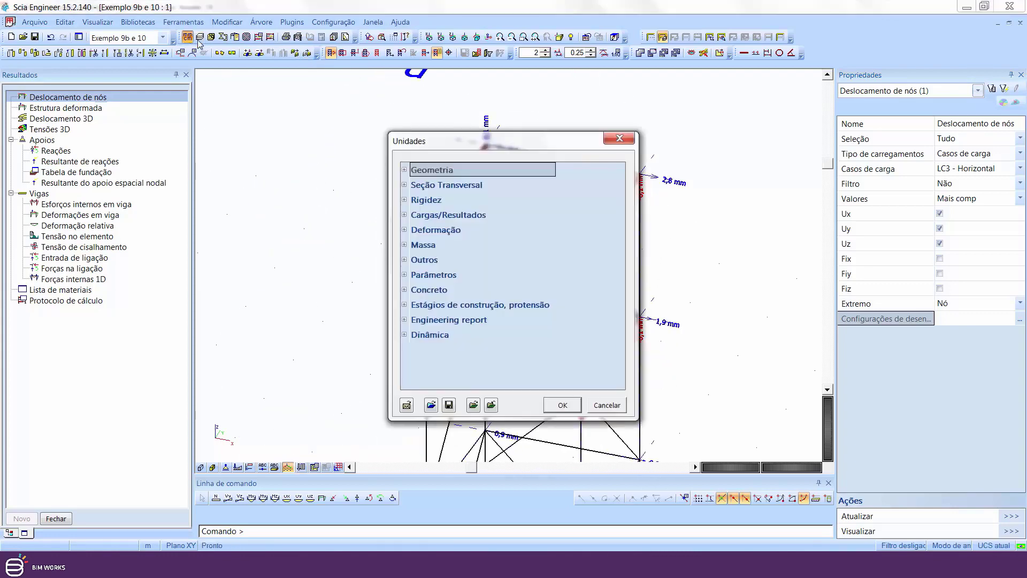
double_click(410, 230)
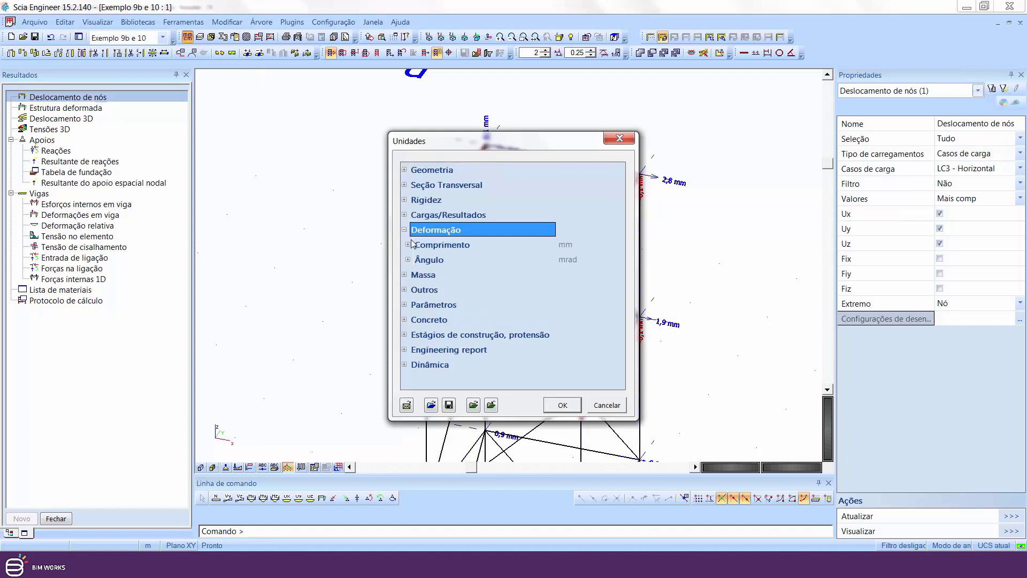
double_click(458, 247)
click(582, 281)
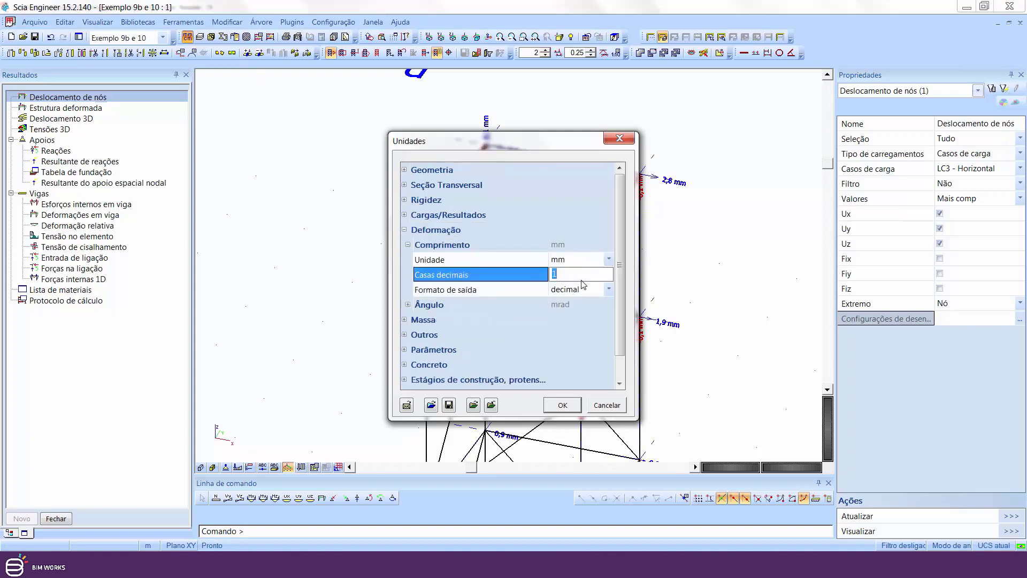
text(4)
key(Return)
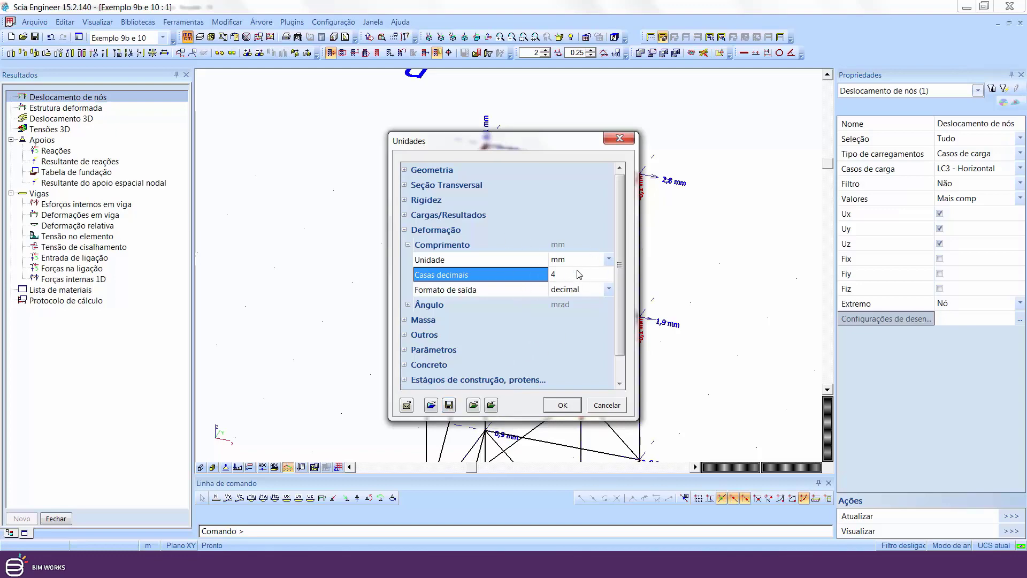
click(563, 405)
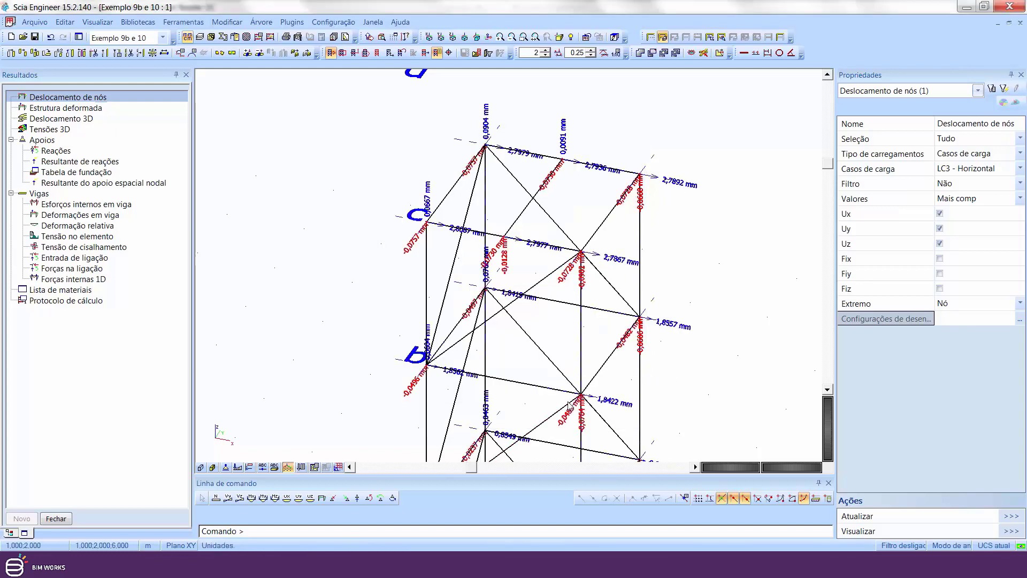
click(1023, 518)
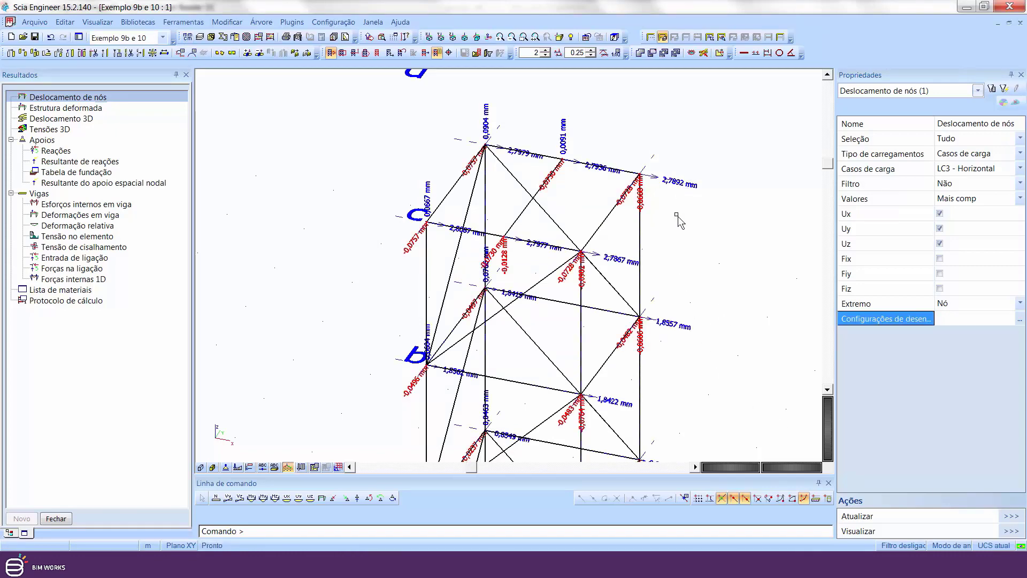
scroll(677, 177, up, 2)
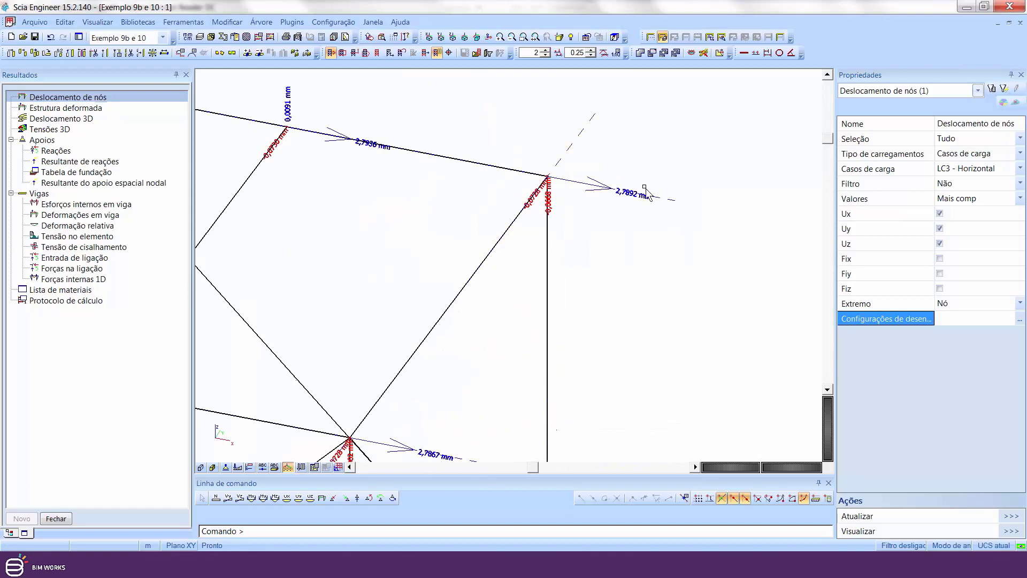
scroll(662, 207, down, 4)
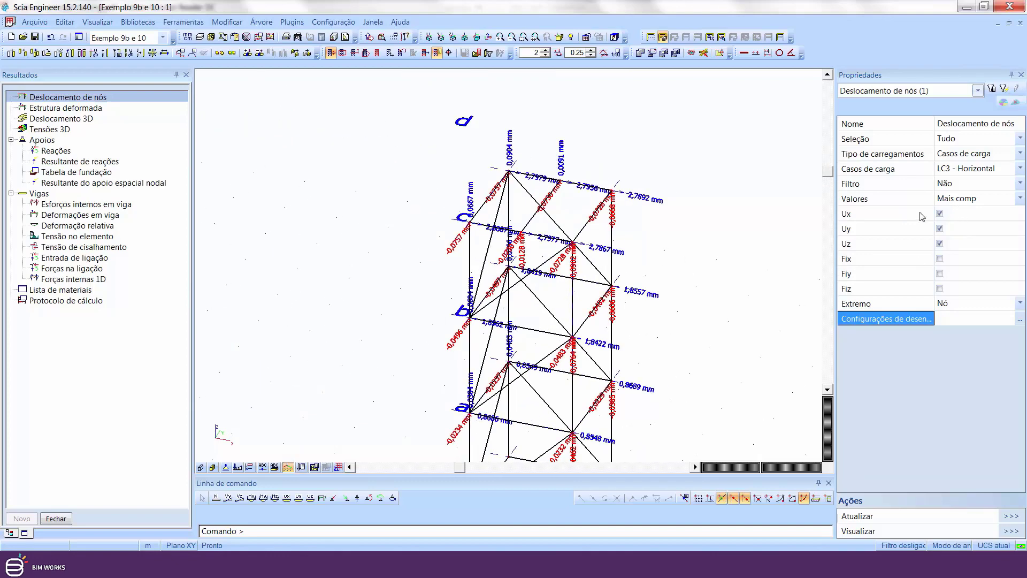
Add the rotation components Fix, Fiy and Fiz to the nodal displacement results and refresh the display.
click(940, 259)
click(940, 274)
click(940, 288)
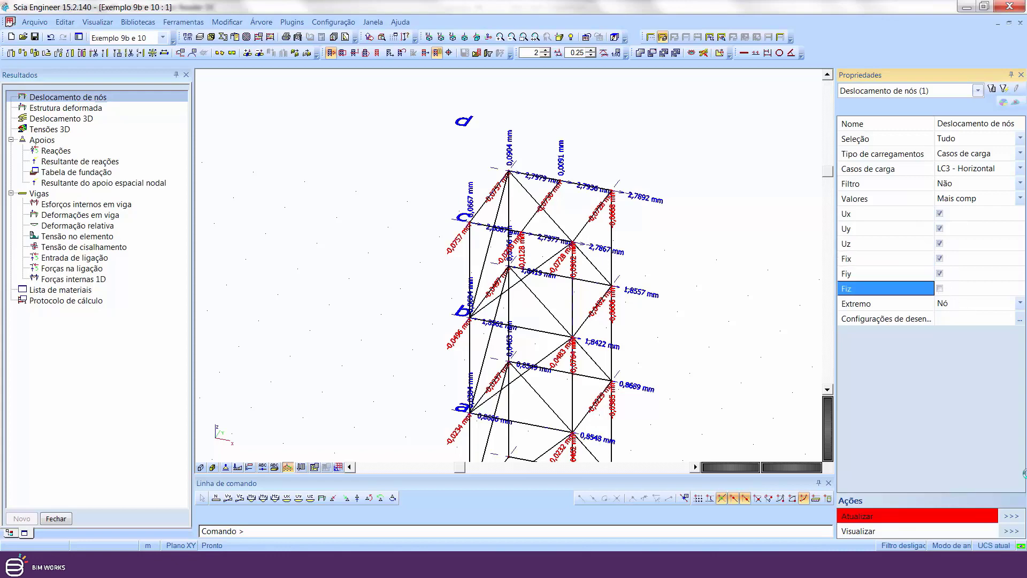
click(1013, 516)
scroll(615, 188, up, 3)
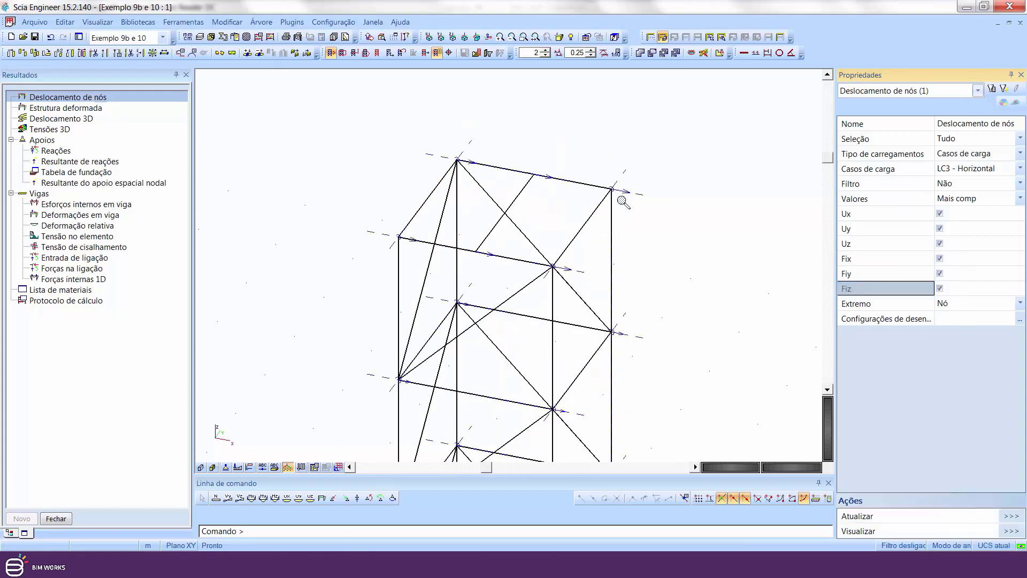
Switch the displayed values to Malha deformada and refresh to draw the tower's deformed mesh.
click(994, 200)
click(994, 199)
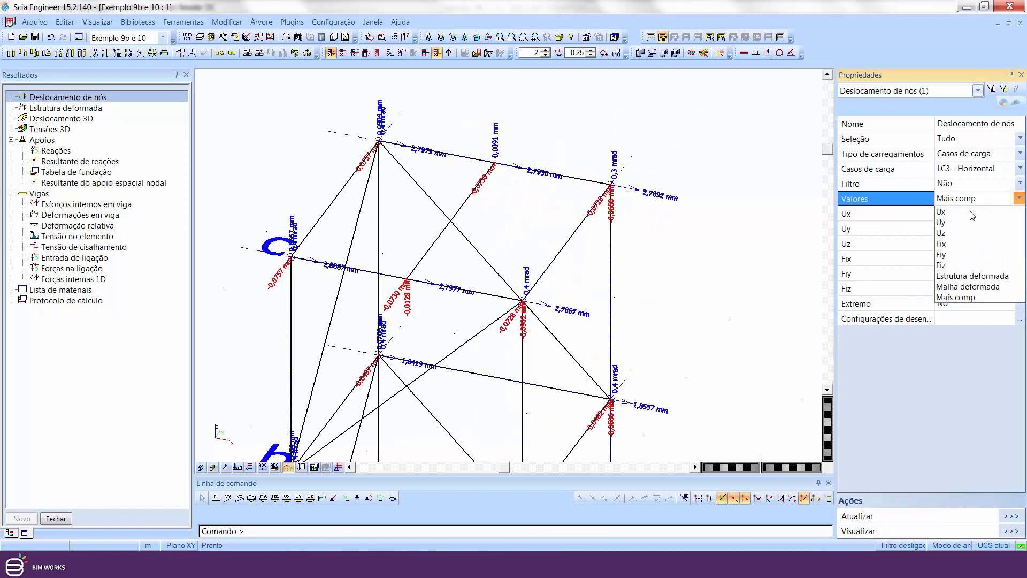
click(958, 287)
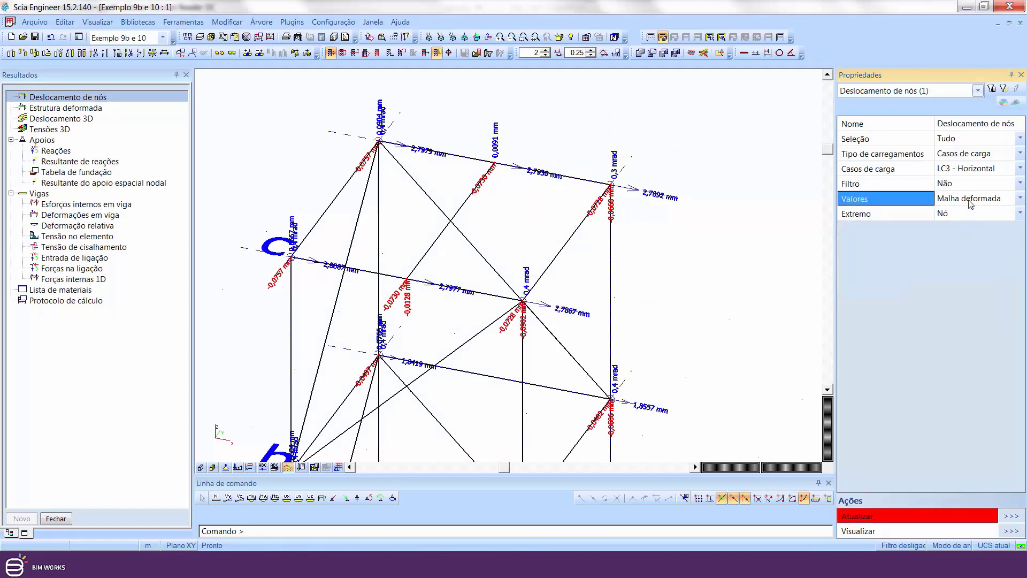
click(1017, 516)
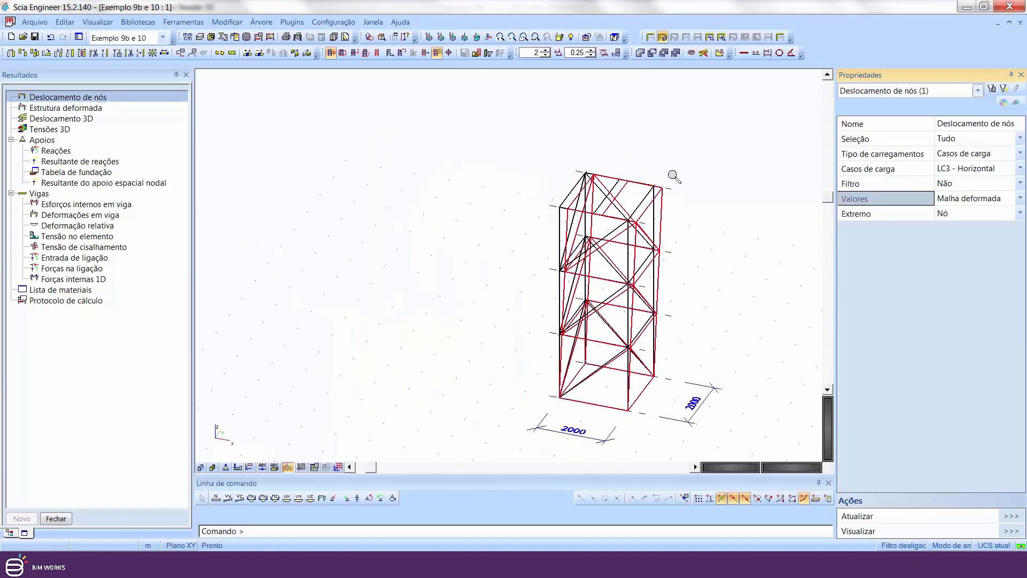
Increase the deformed mesh's drawing scale to 1 and view the tower's deformation.
ctrl+right_drag(675, 177, 599, 251)
click(591, 49)
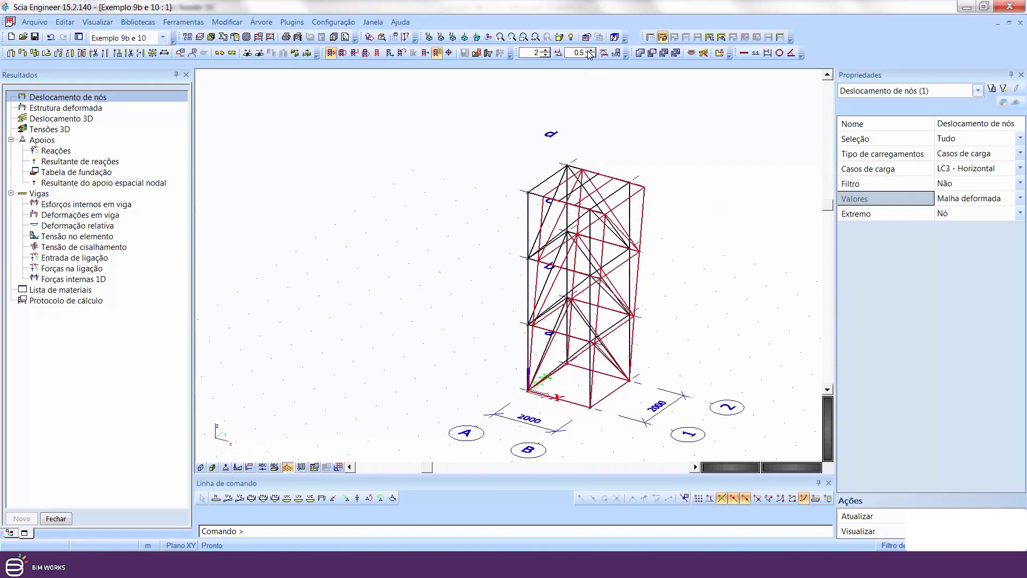
click(590, 50)
mouse_move(673, 167)
ctrl+right_down()
mouse_move(663, 171)
mouse_move(675, 168)
ctrl+right_up()
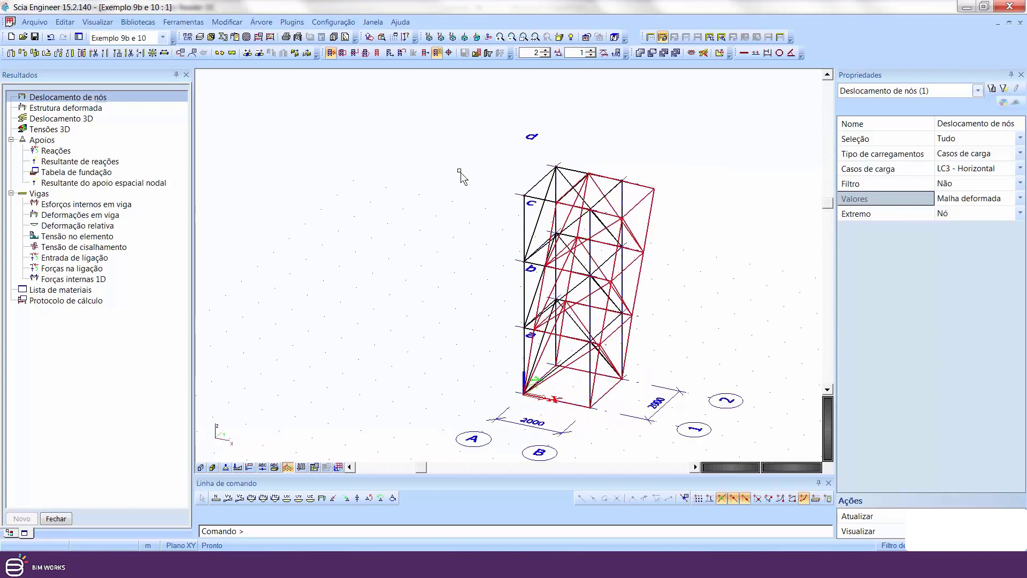
Play the deformed mesh in a new animation window, view it from another angle, and close the window.
click(99, 22)
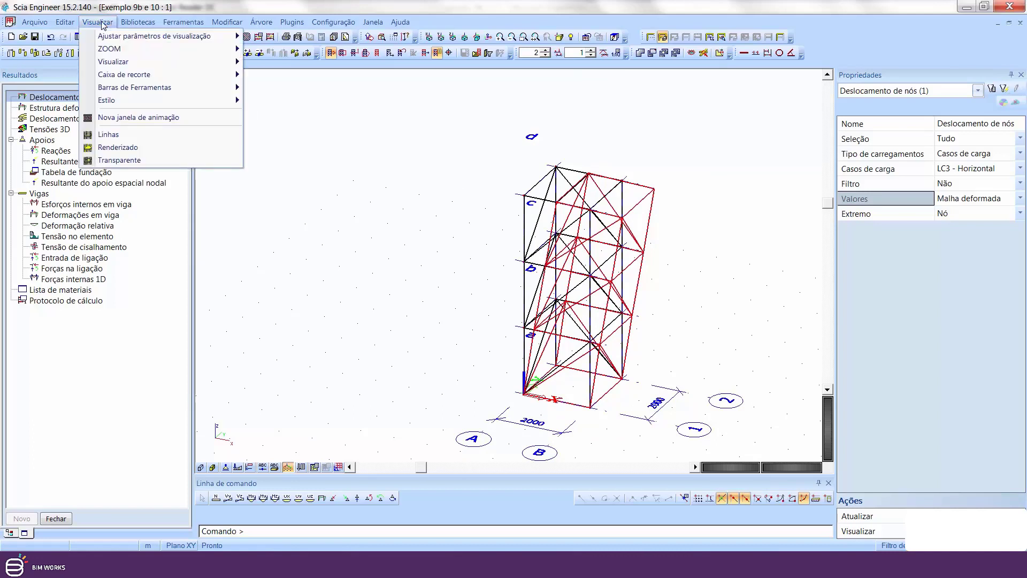
click(123, 119)
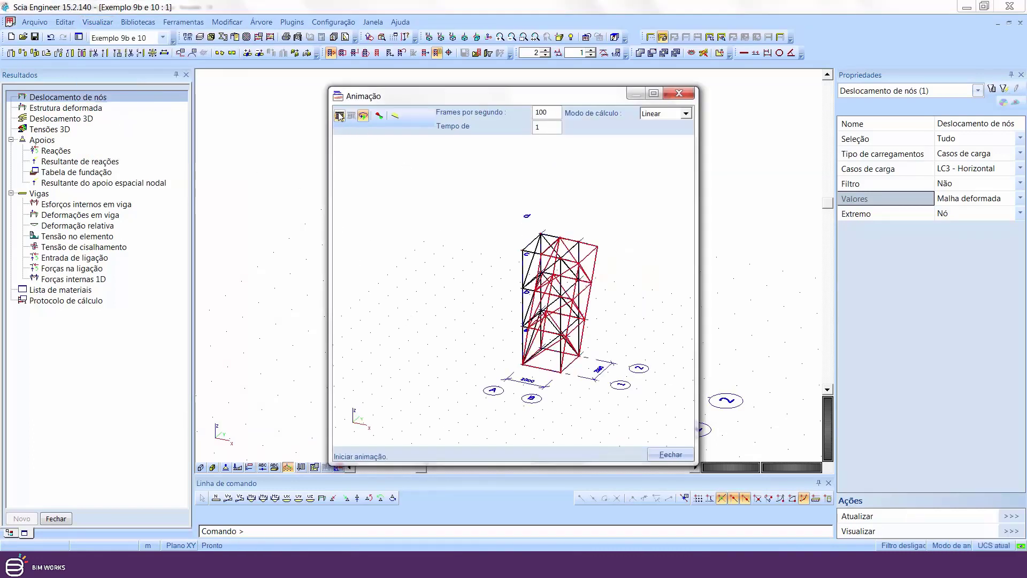
click(339, 116)
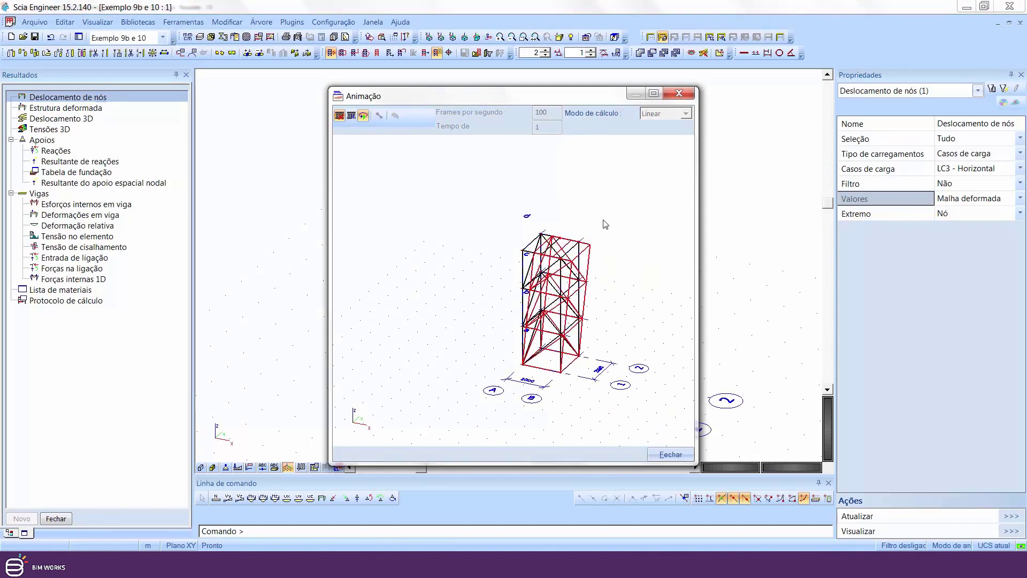
scroll(606, 274, up, 3)
scroll(607, 274, down, 5)
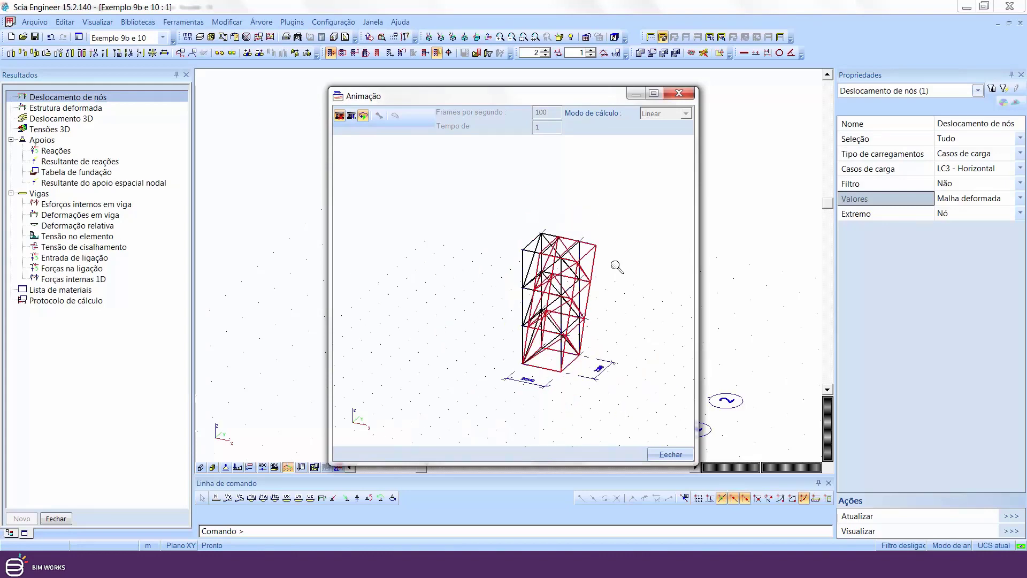
ctrl+right_drag(559, 266, 615, 271)
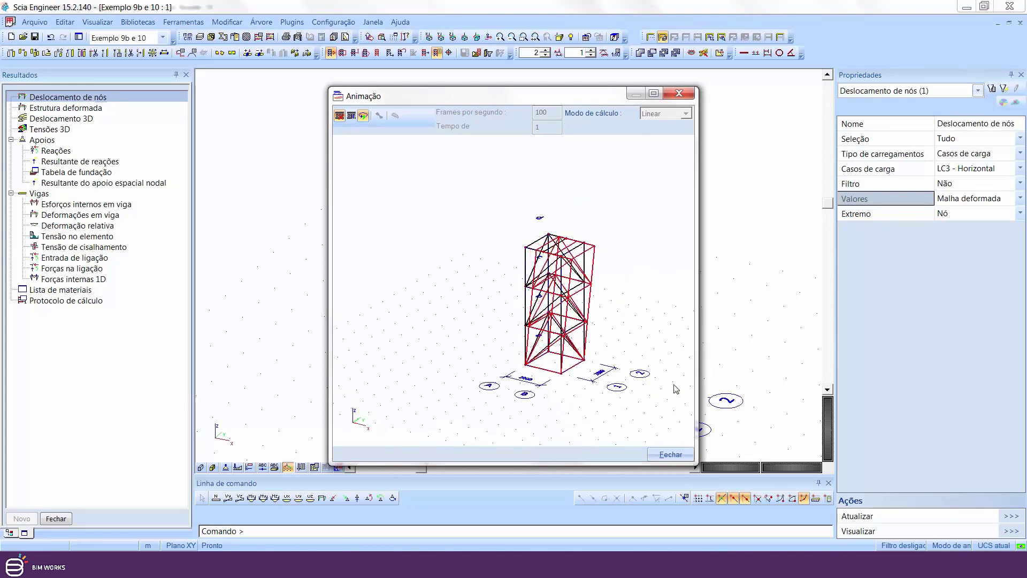
click(670, 454)
Switch the nodal displacement results' load type from load cases to Combinações, using combination CO1.
middle_drag(476, 280, 416, 282)
click(994, 159)
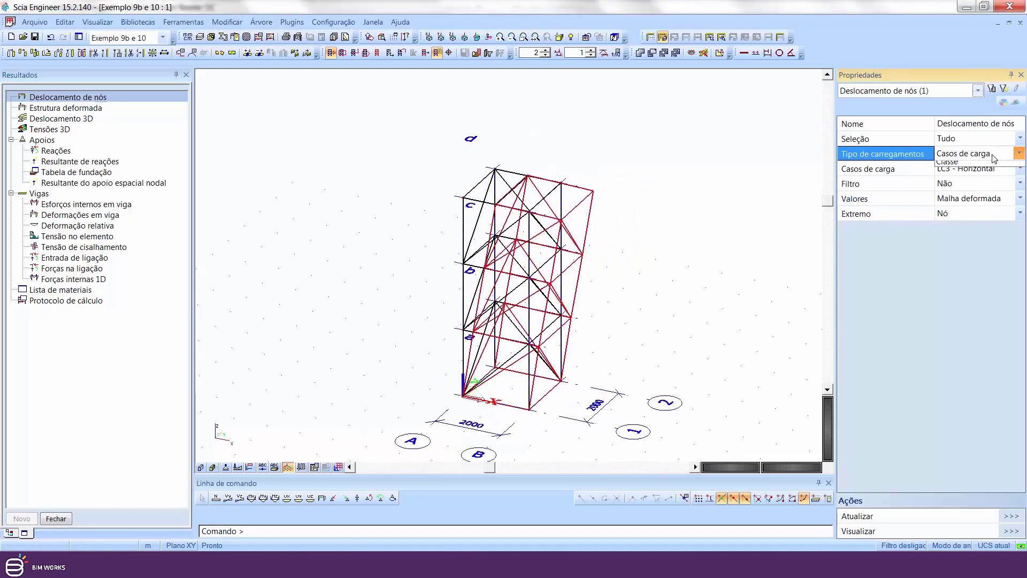
click(995, 158)
click(963, 167)
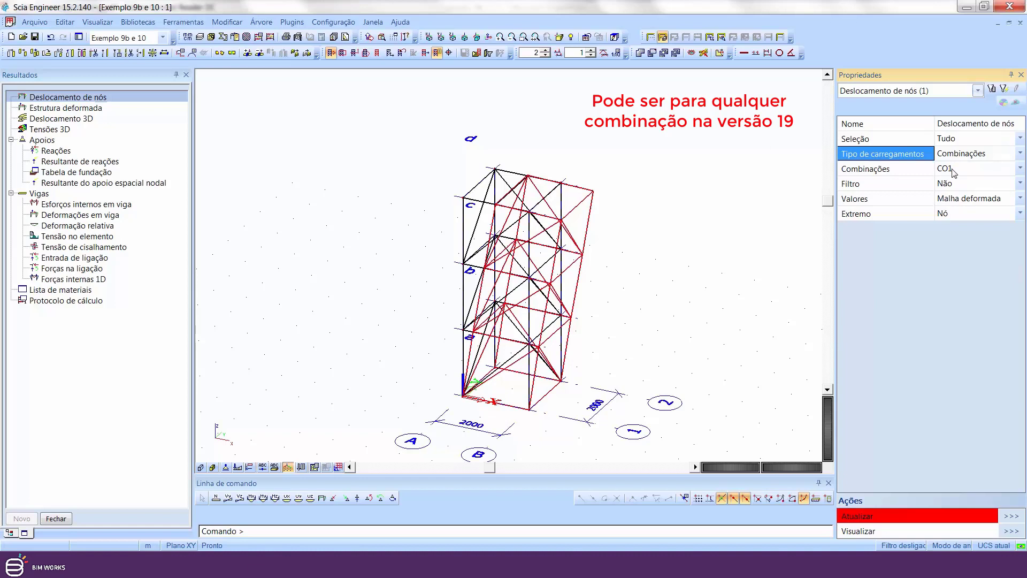
click(967, 156)
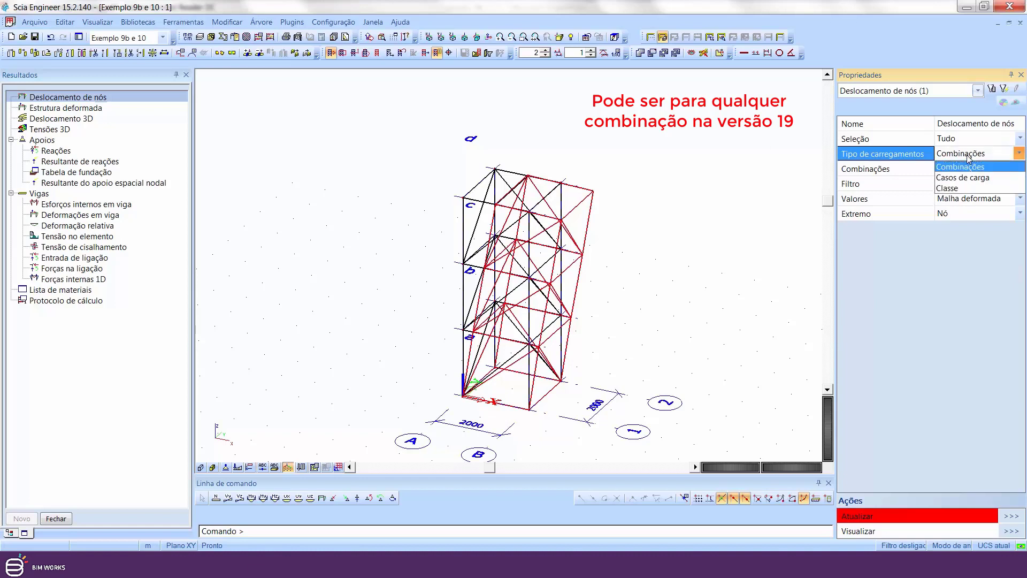
click(968, 155)
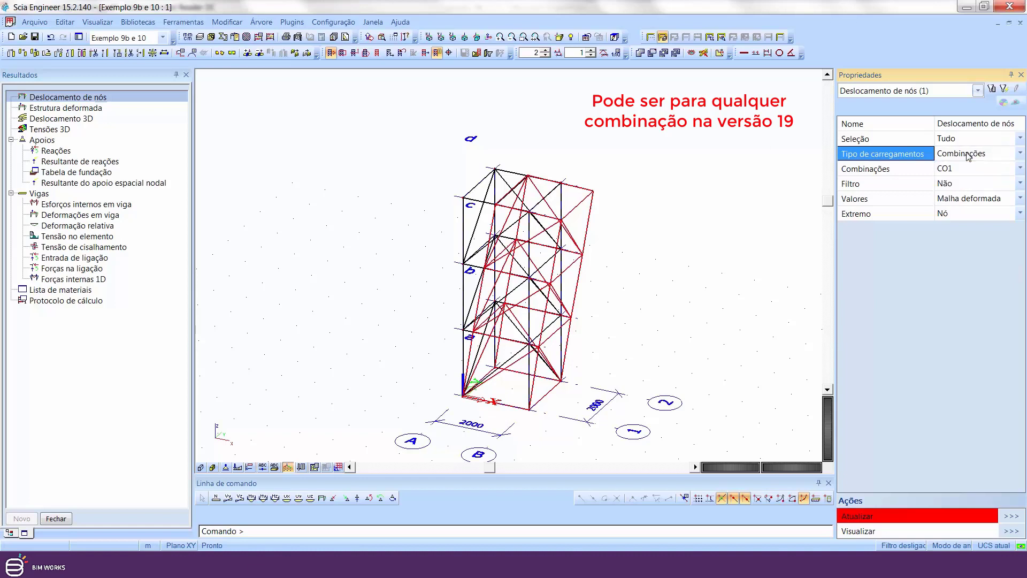
Review the value and load type options offered for the nodal displacements of combination CO1, keeping Malha deformada.
click(966, 199)
click(966, 199)
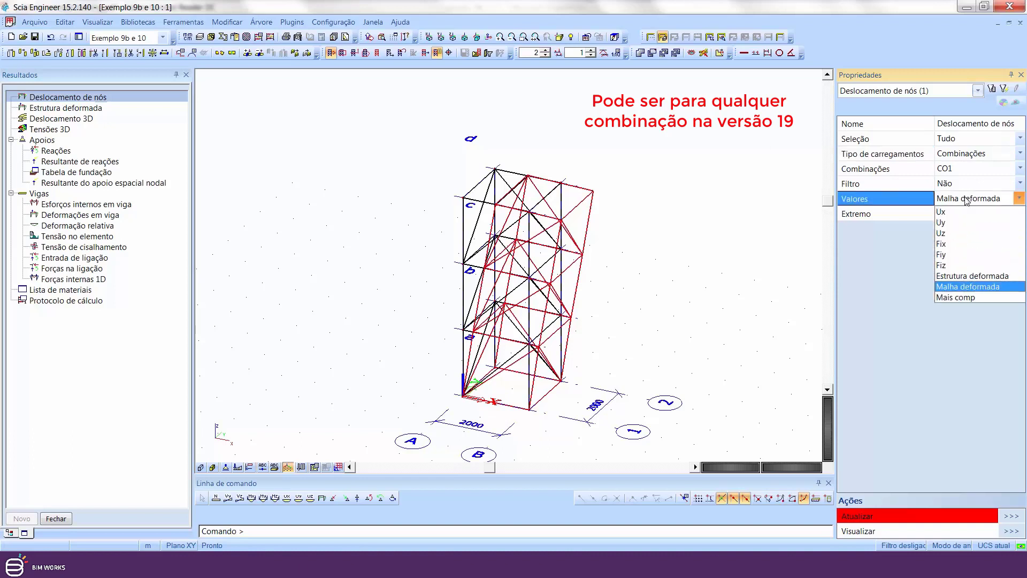
click(966, 199)
click(979, 155)
click(979, 154)
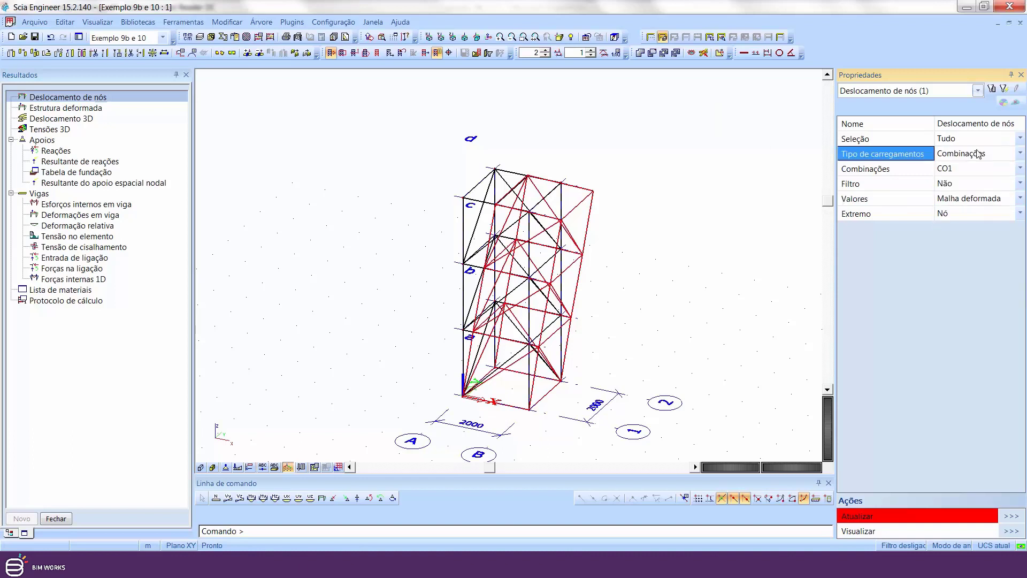
click(979, 198)
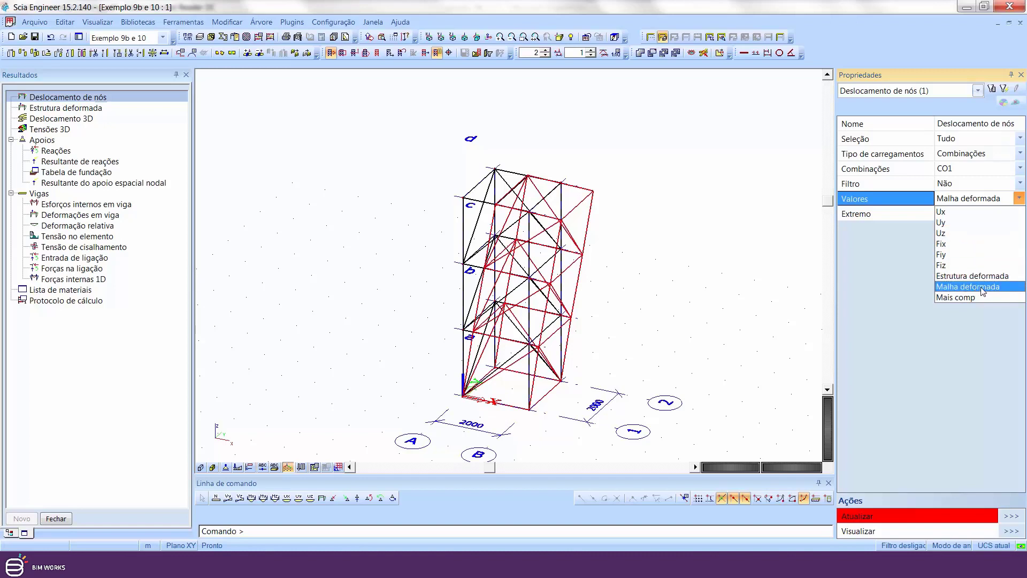
click(273, 148)
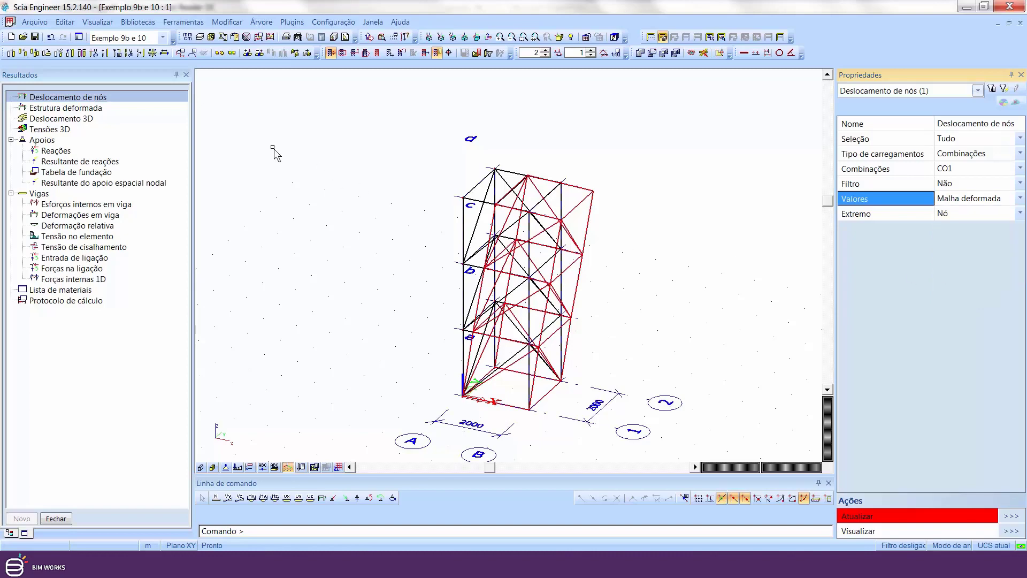
Switch to the Estrutura deformada result, keep Estrutura deformada as its value and refresh to draw the tower's deformed shape.
click(77, 109)
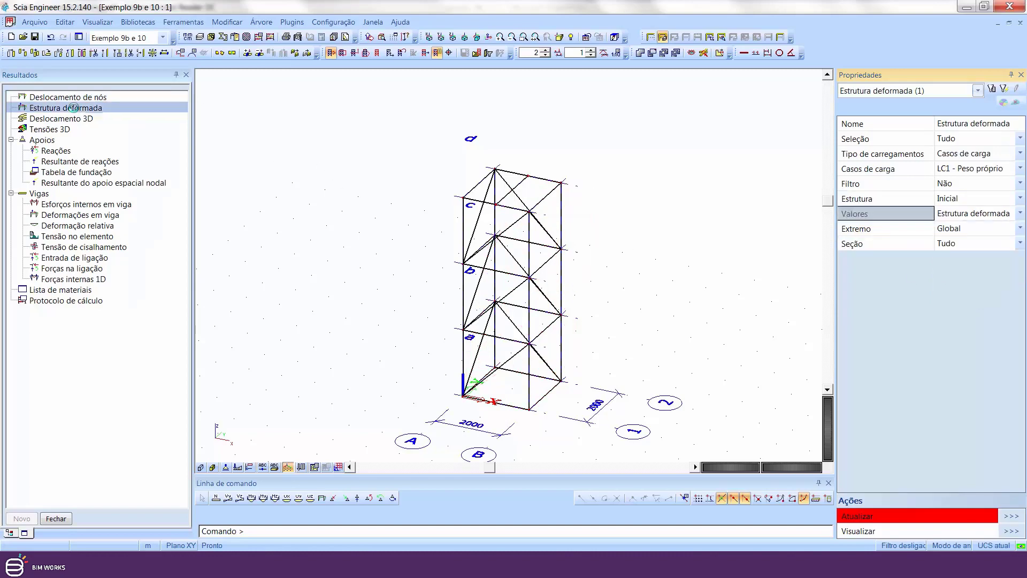
click(1011, 216)
click(1022, 292)
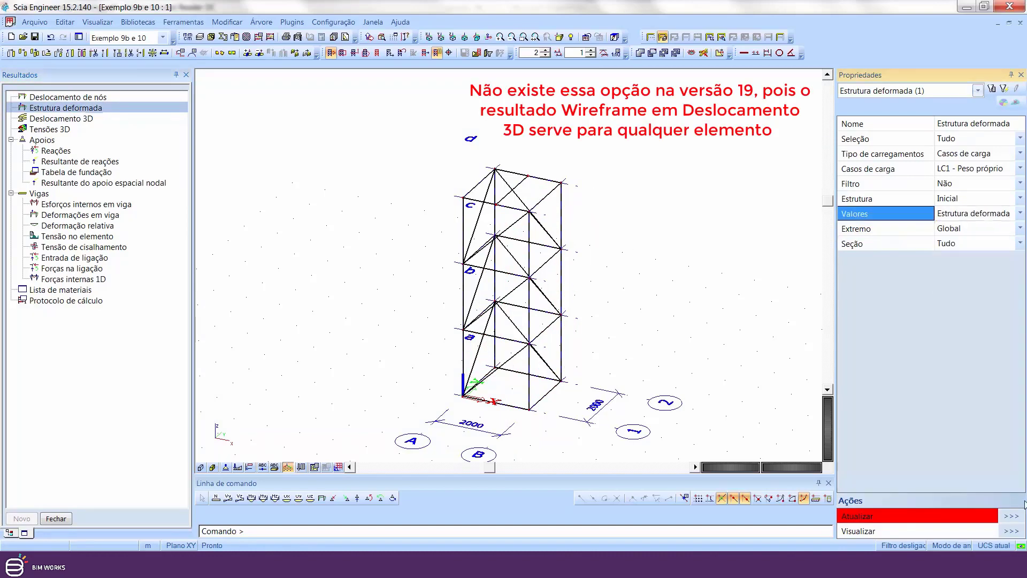
click(1017, 518)
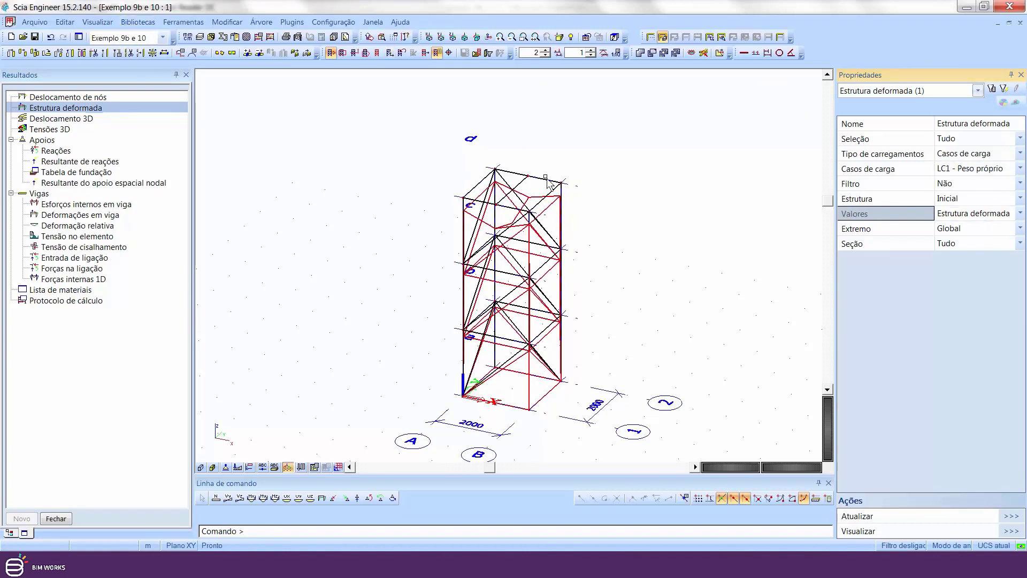
Play the deformed structure for the self-weight load case in a new animation window and close the window.
click(99, 22)
click(124, 121)
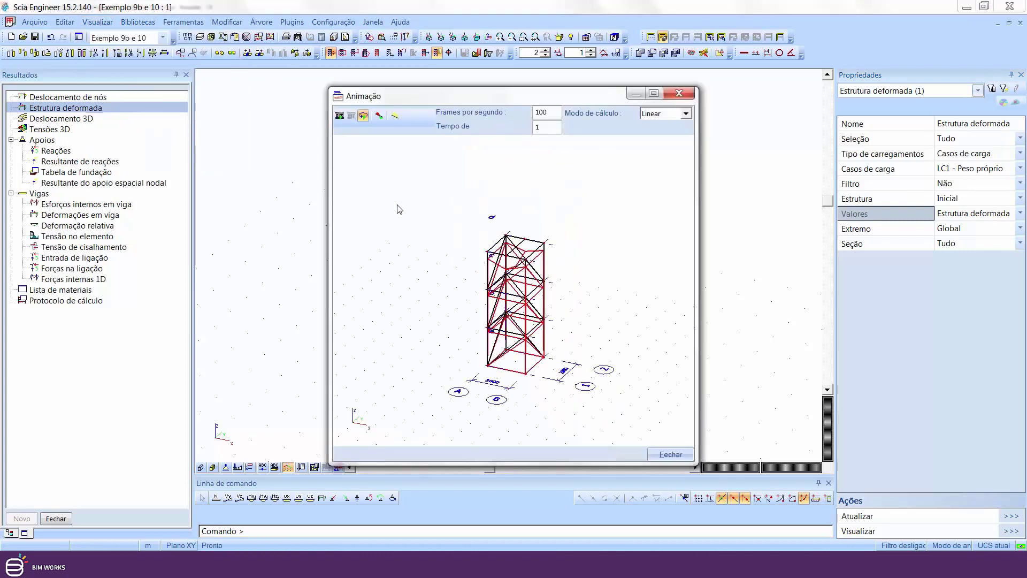
click(340, 114)
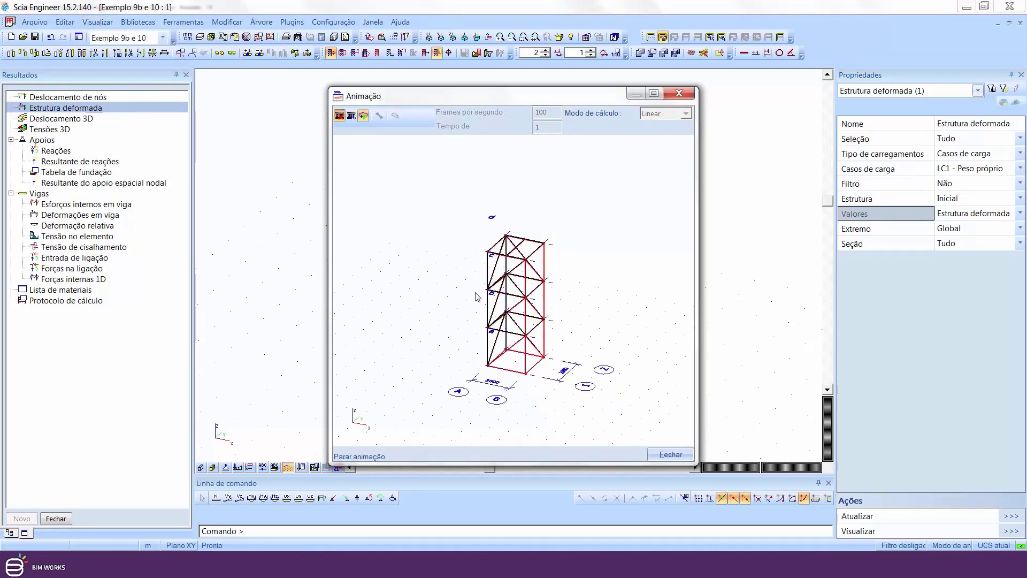
click(687, 97)
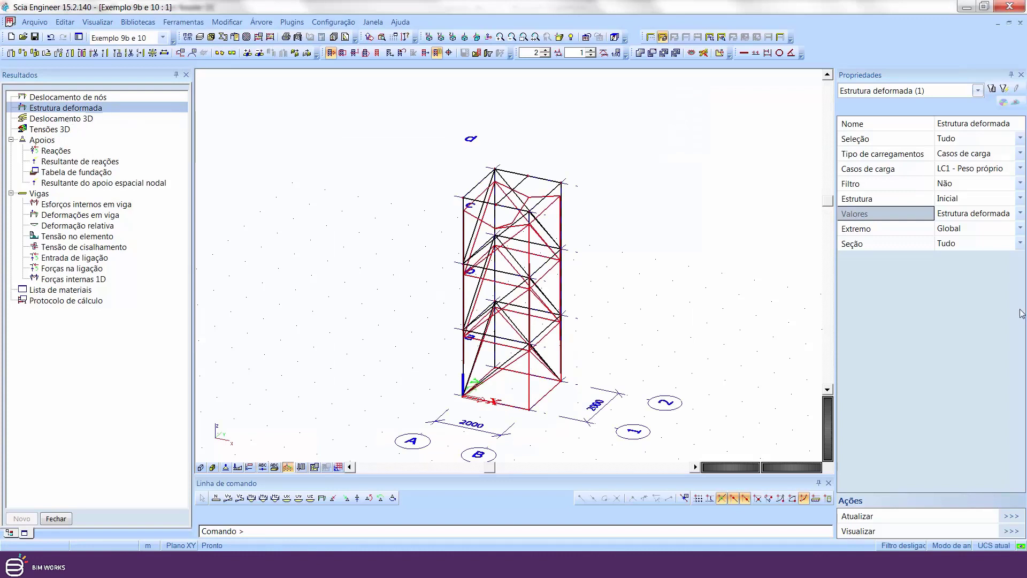
click(94, 23)
click(94, 25)
click(56, 97)
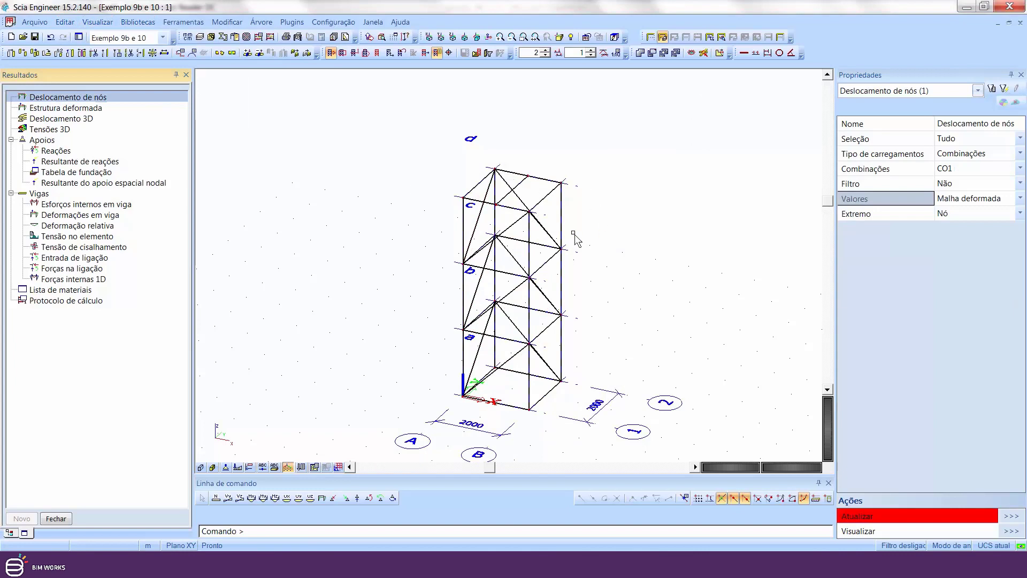
Show the Deslocamento 3D result for load case LC2 - Vertical and refresh to draw the U global displacements.
click(93, 120)
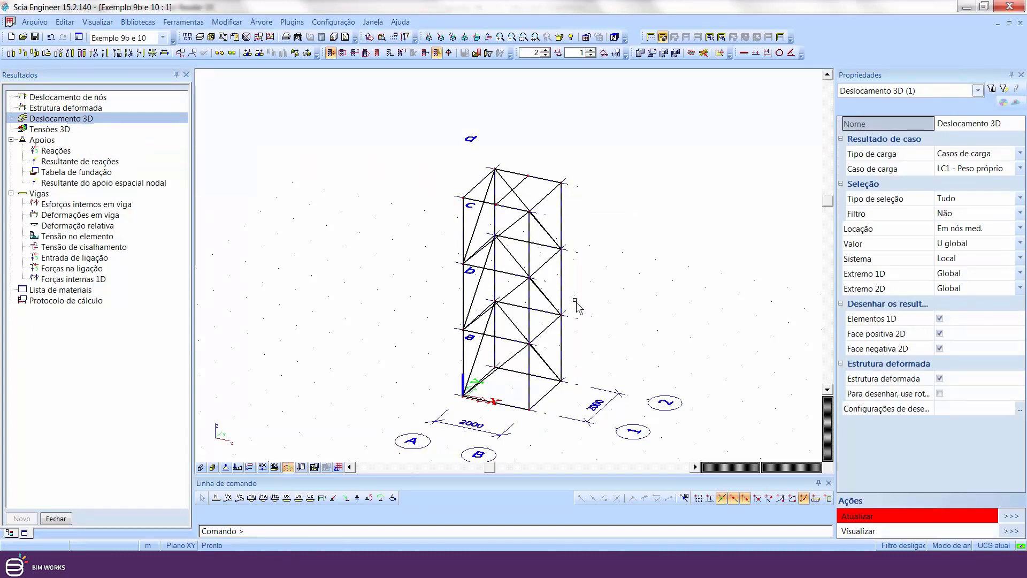
click(1004, 169)
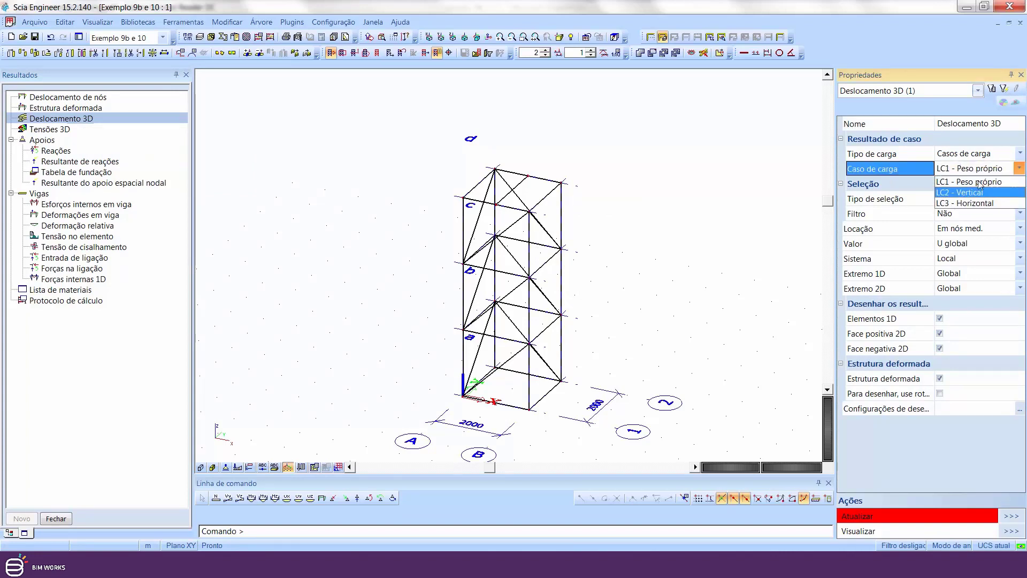
click(990, 168)
click(987, 169)
click(975, 192)
click(985, 169)
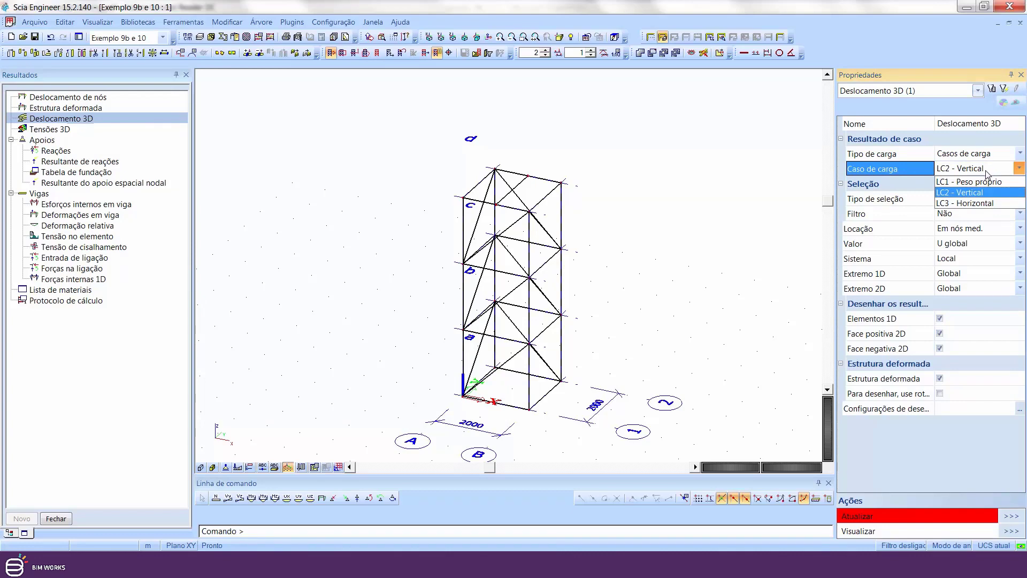
click(987, 170)
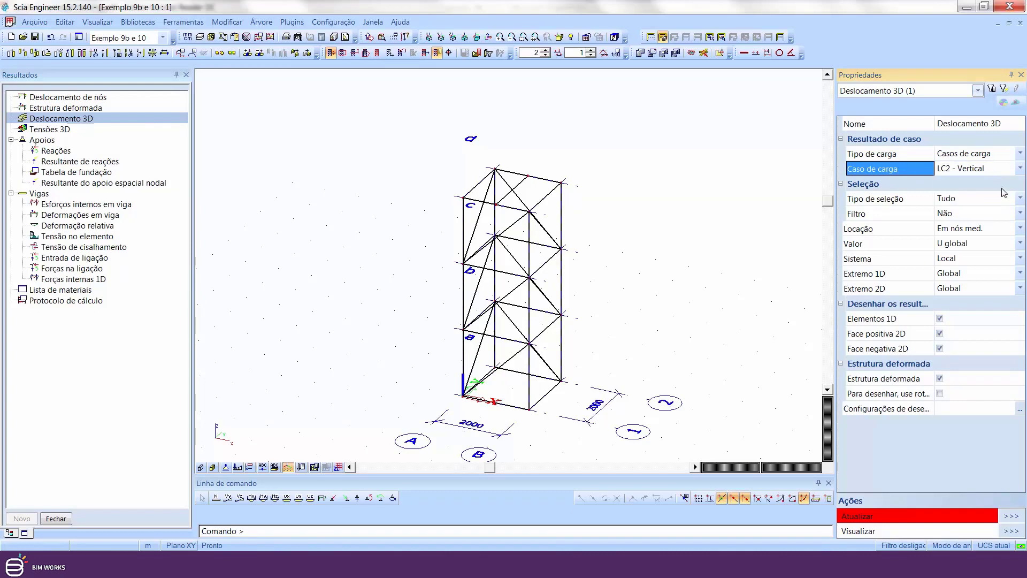
click(1013, 517)
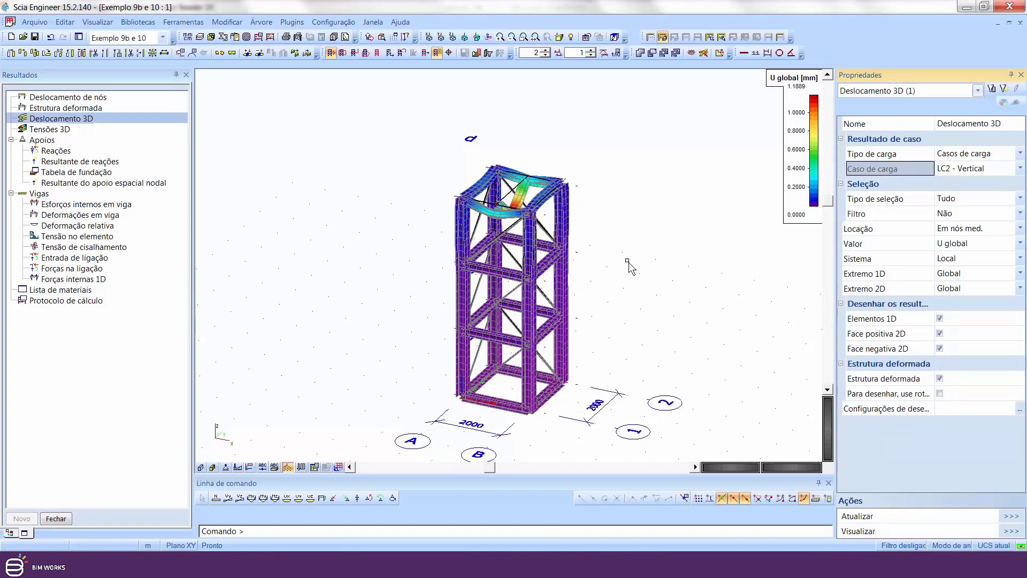
Examine the tower's 3D displacements from another angle and review the available displacement components, keeping U global.
ctrl+right_drag(628, 267, 584, 262)
ctrl+right_drag(562, 253, 621, 268)
click(1004, 252)
click(1006, 250)
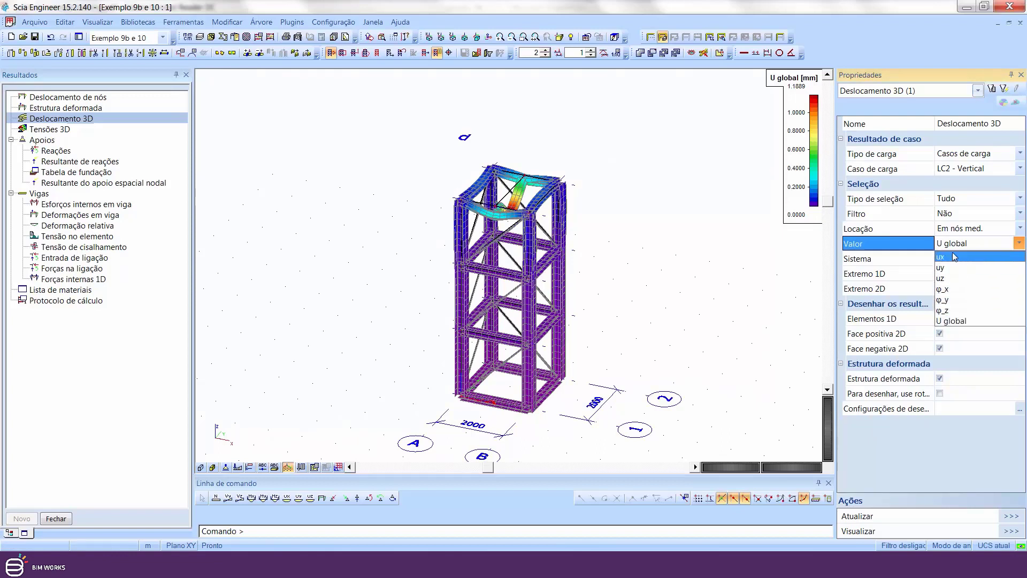
click(1002, 244)
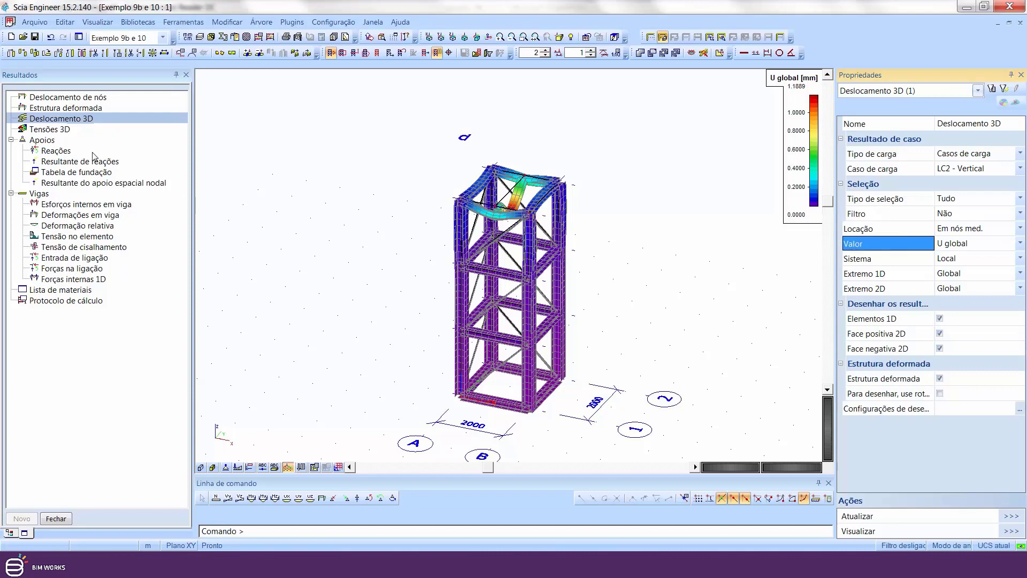
Draw the Tensões 3D result σ_x for load case LC1 - Peso próprio and examine the stresses near the tower's top.
click(54, 130)
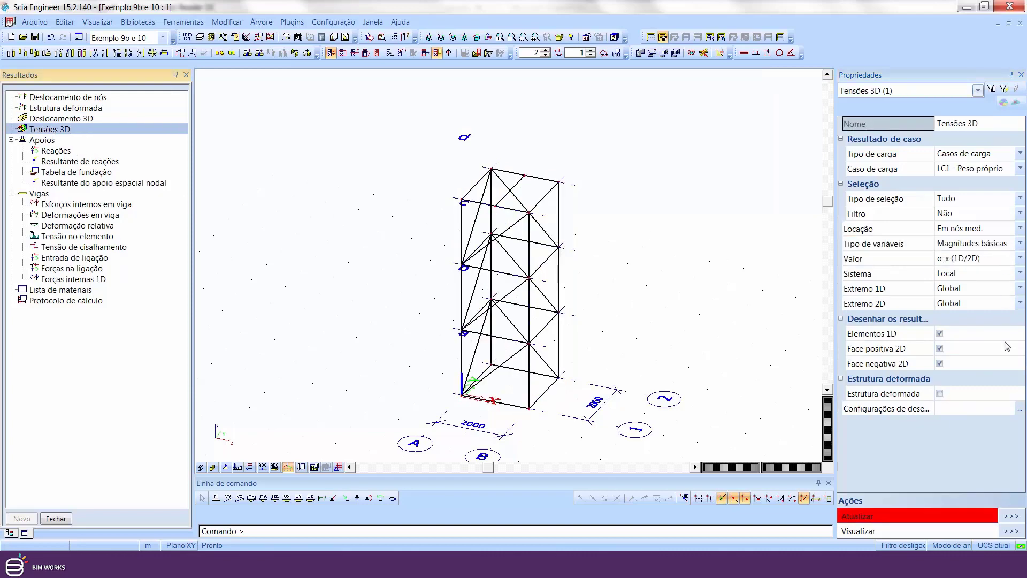
click(1021, 517)
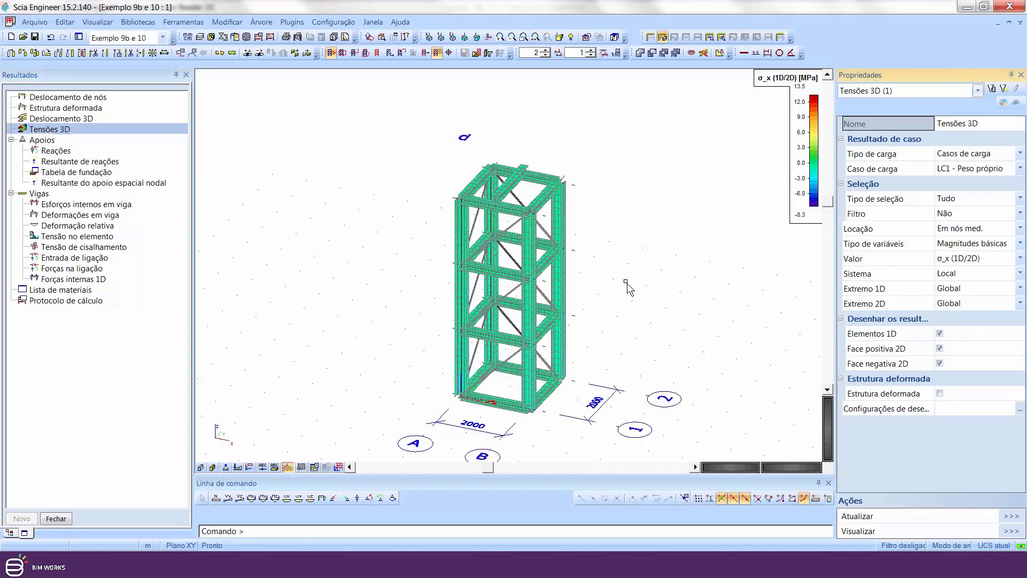
scroll(588, 219, up, 10)
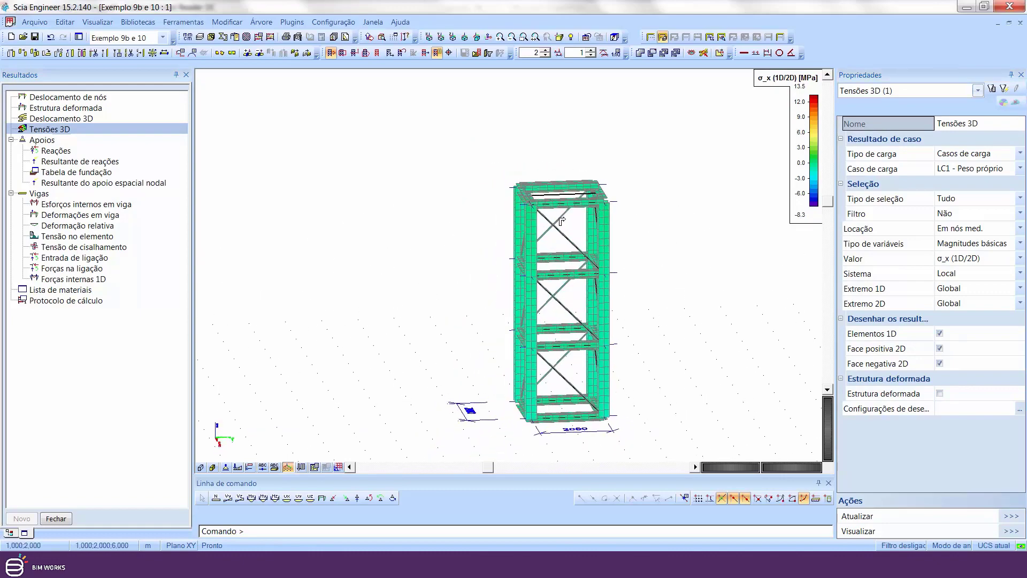
scroll(568, 194, down, 10)
scroll(531, 198, up, 8)
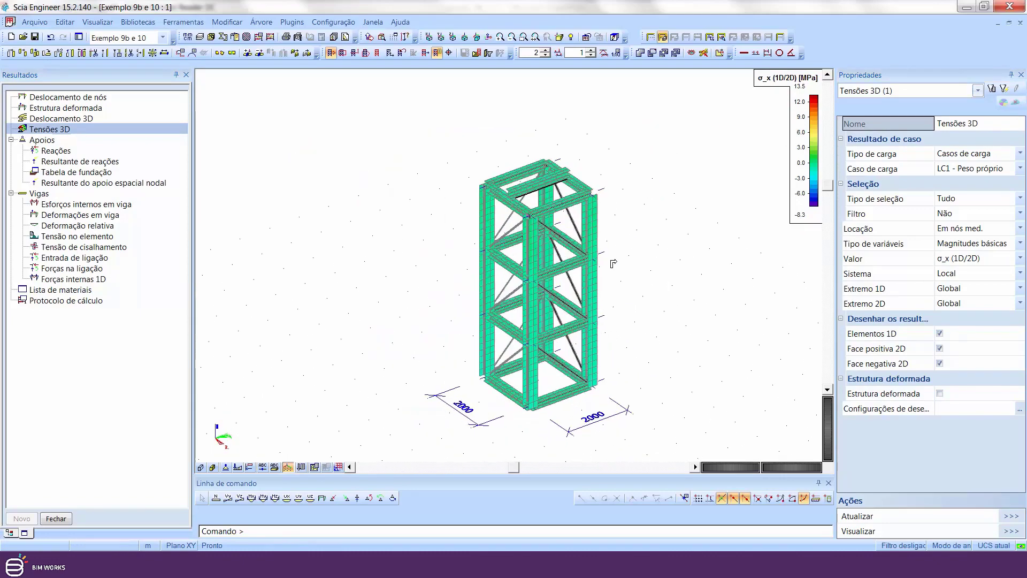
scroll(531, 198, up, 2)
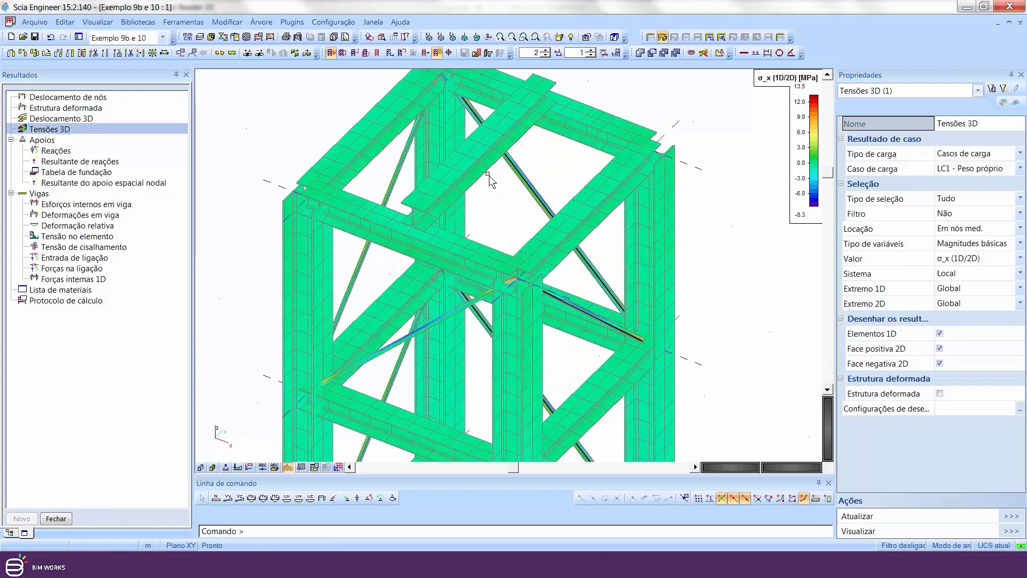
Set the 3D stress load case to LC2 - Vertical and refresh the stress display.
click(984, 170)
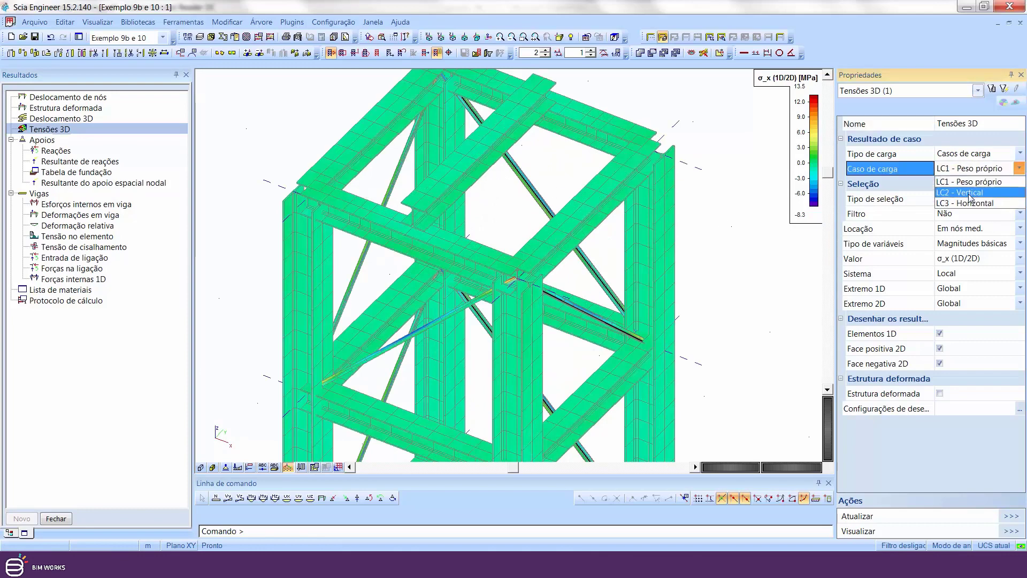
click(978, 198)
click(1018, 520)
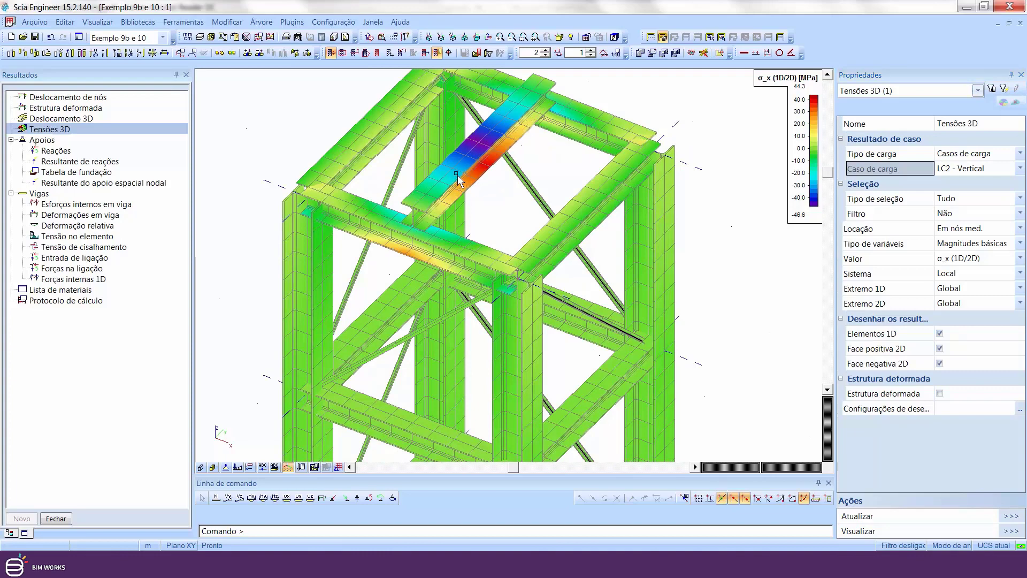
Limit the 3D stress display to the tower's upper middle beam with selection type Atual, and view it from another angle.
click(469, 185)
click(1009, 199)
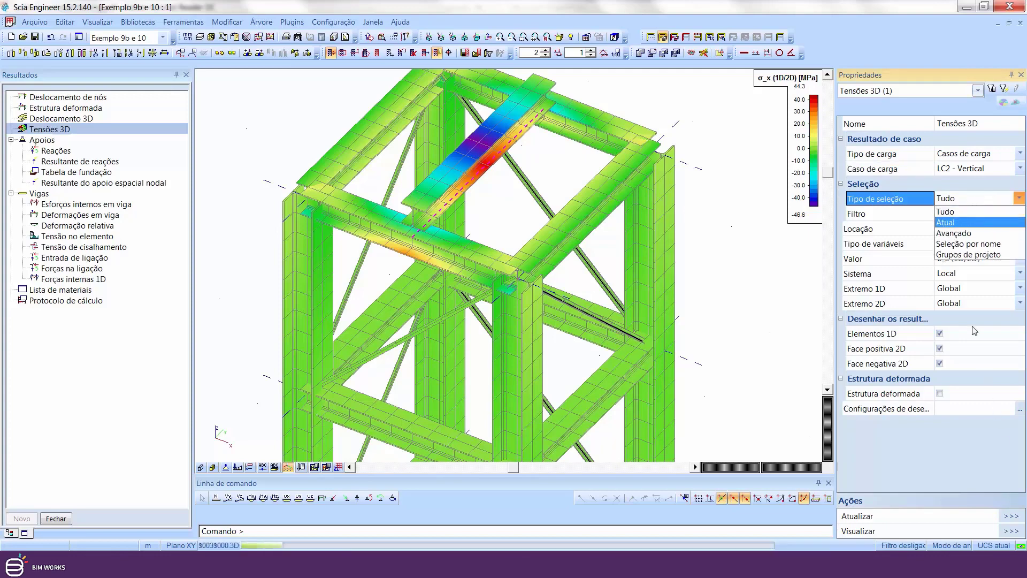
click(957, 223)
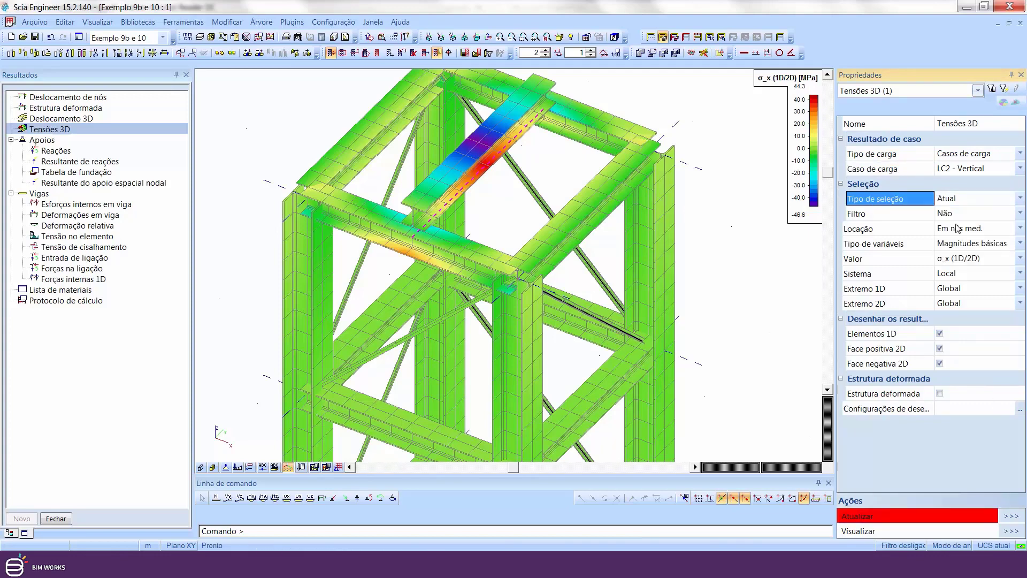
click(1012, 515)
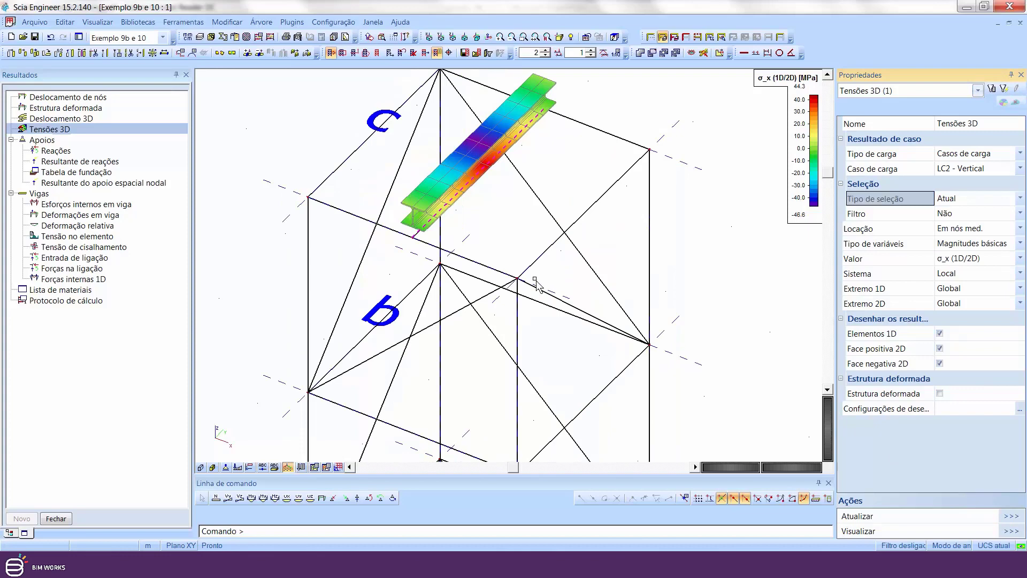
mouse_move(535, 282)
ctrl+right_down()
mouse_move(503, 390)
mouse_move(530, 273)
ctrl+right_up()
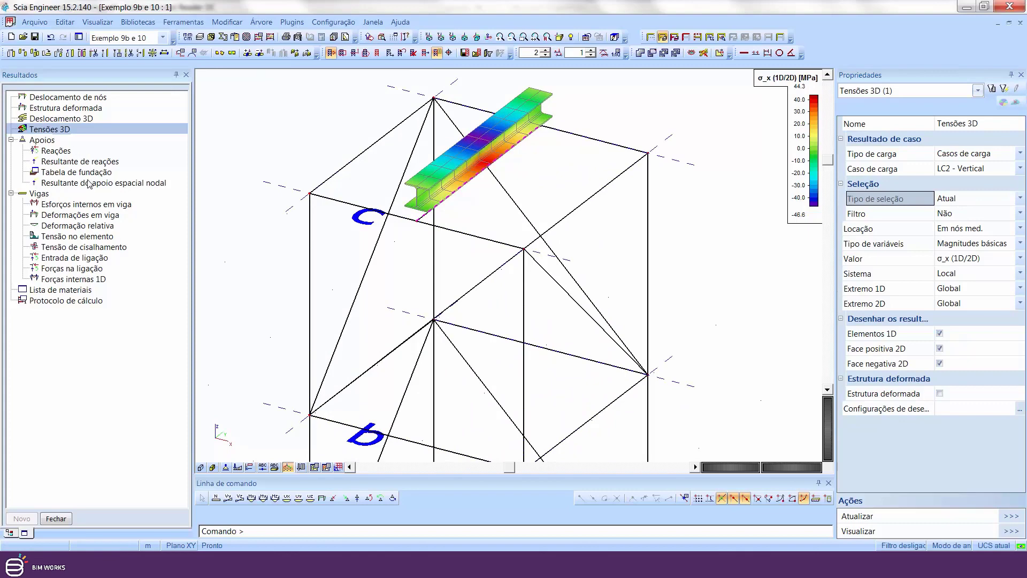
Switch to the Tabela de fundação result, bring the whole tower into view and refresh the display.
click(62, 172)
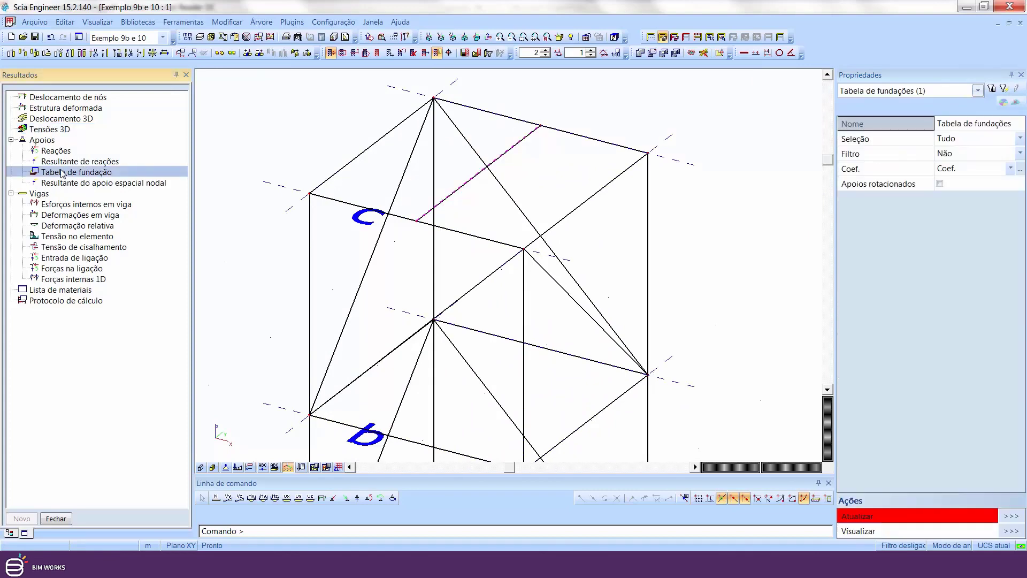
scroll(622, 380, down, 3)
middle_drag(665, 394, 623, 196)
click(1013, 517)
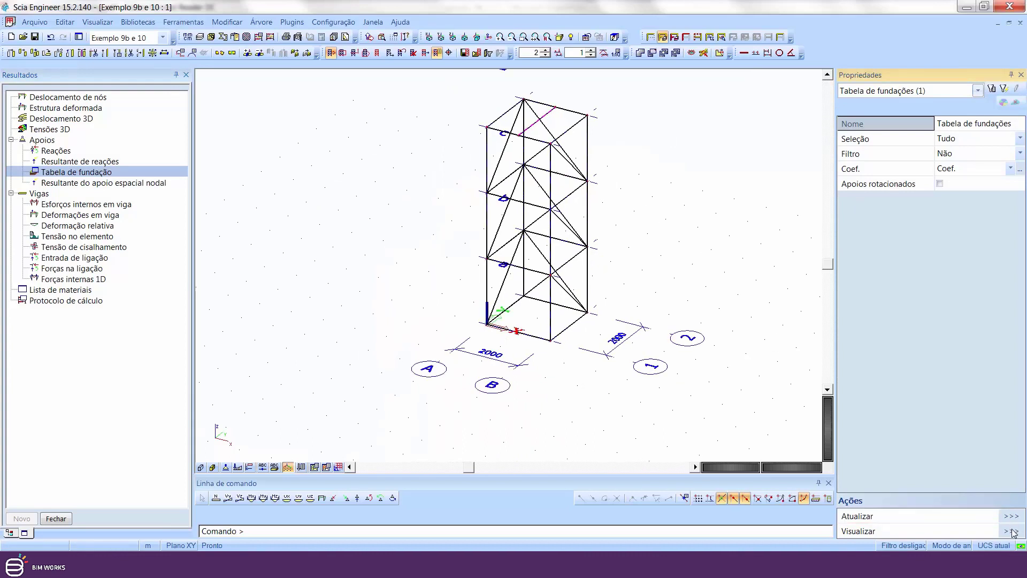
Preview the report of the foundation table, read through it and close the preview.
click(1012, 531)
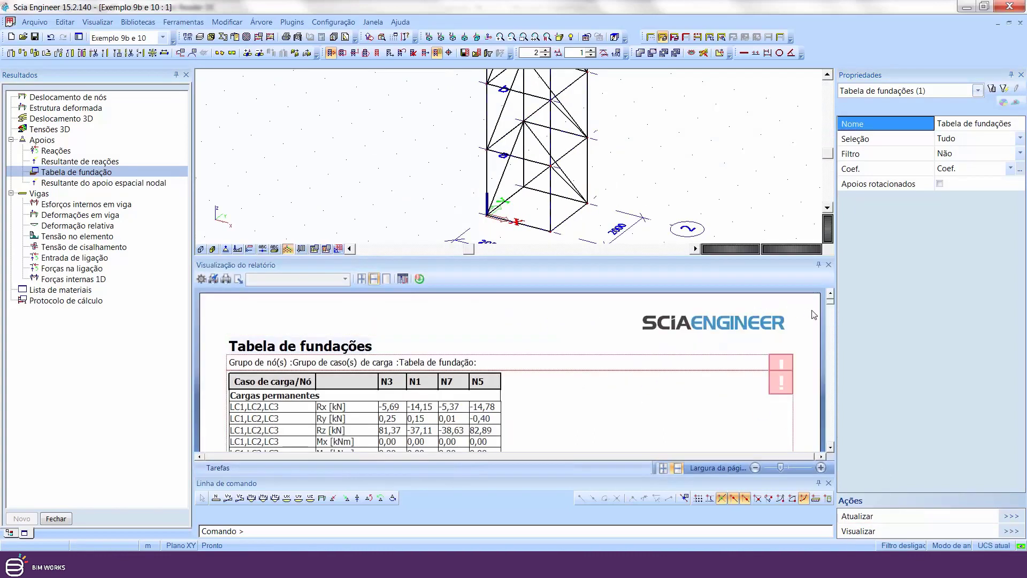
drag(832, 303, 832, 354)
click(830, 264)
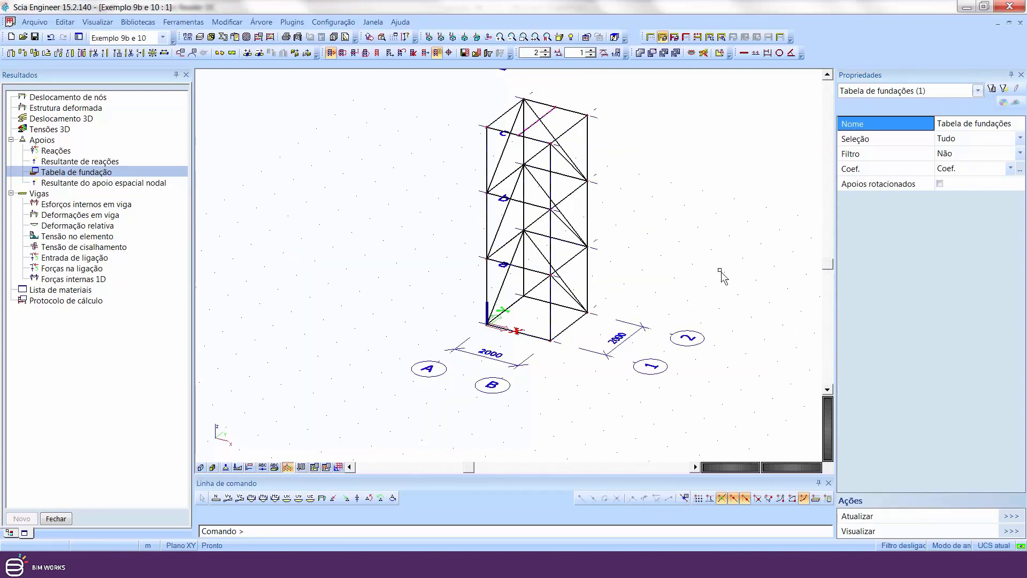
Draw the Resultante de reações for LC1 - Peso próprio and open the Resultante do apoio espacial nodal settings.
click(98, 163)
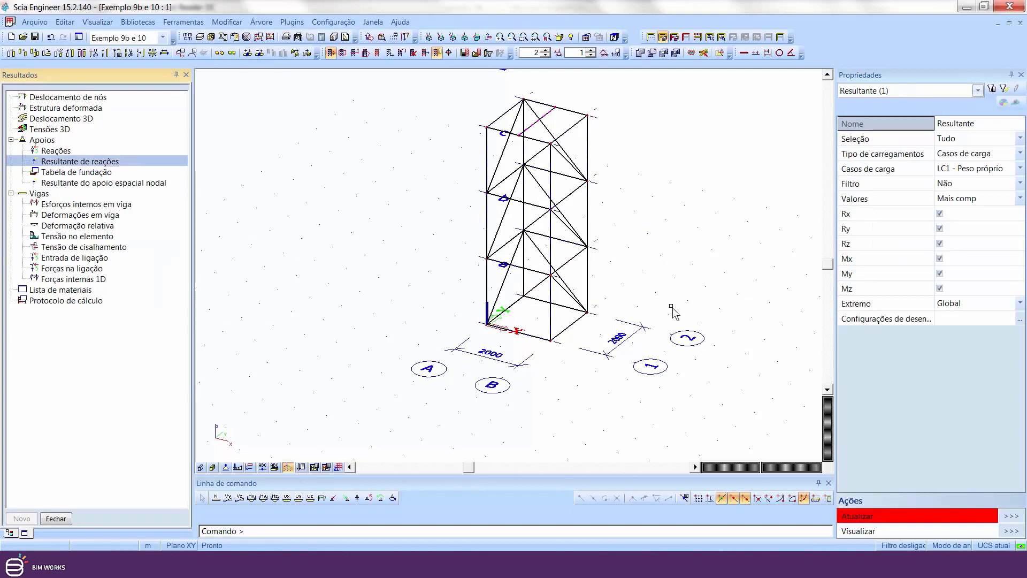
click(1013, 517)
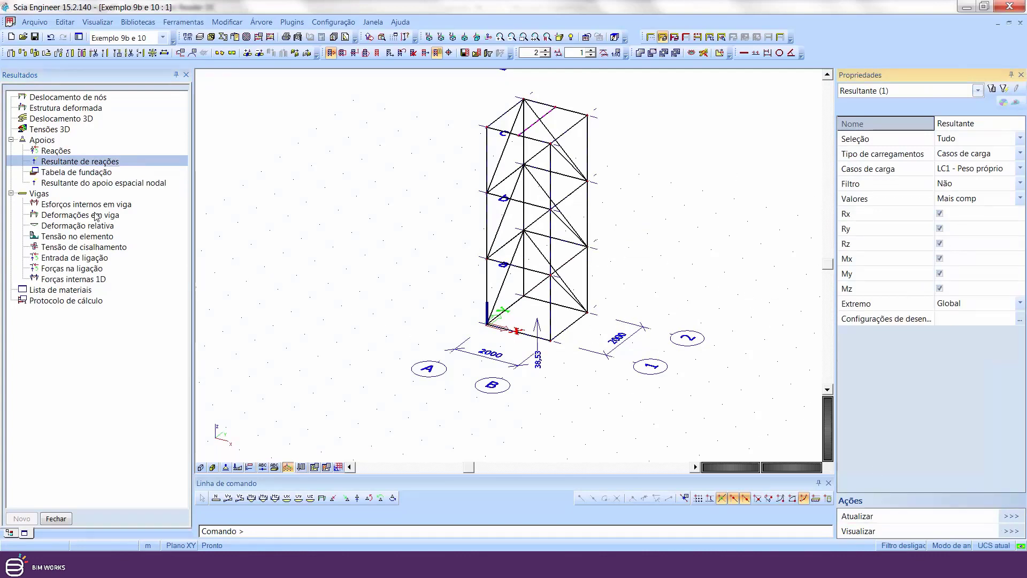
click(73, 216)
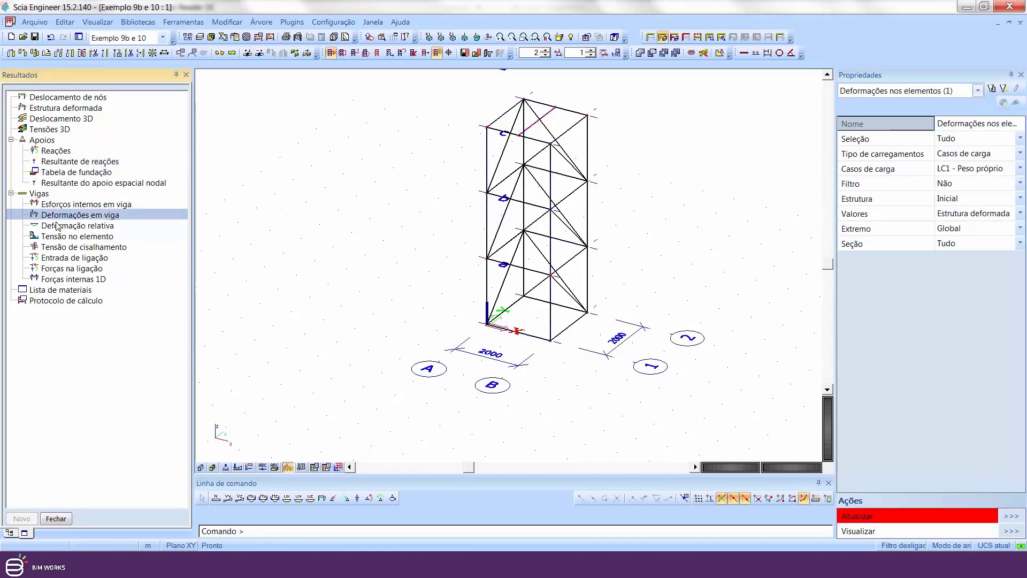
click(89, 183)
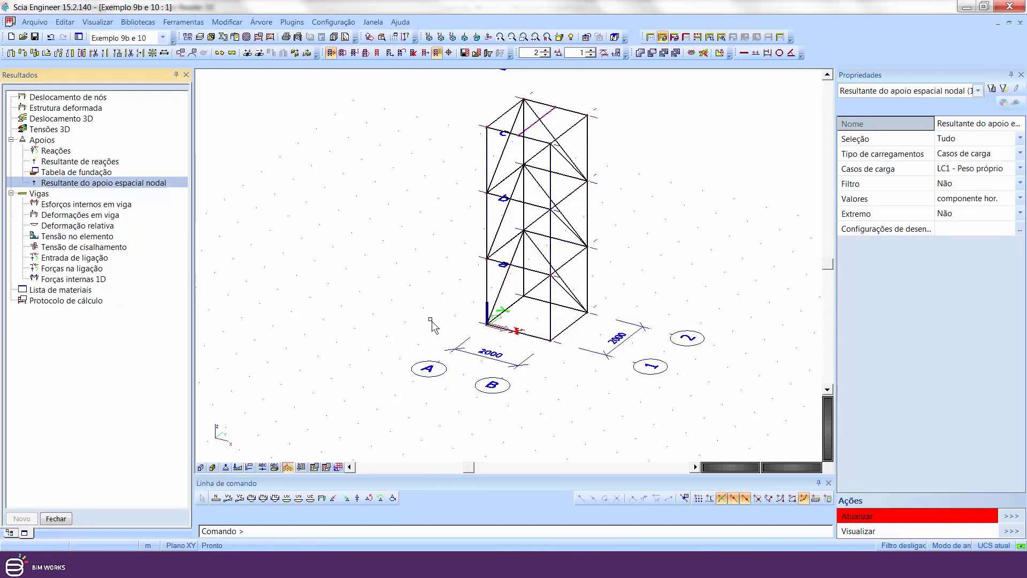
Look through the settings of the beam results Esforços internos em viga, Deformações em viga and Deformação relativa.
click(83, 207)
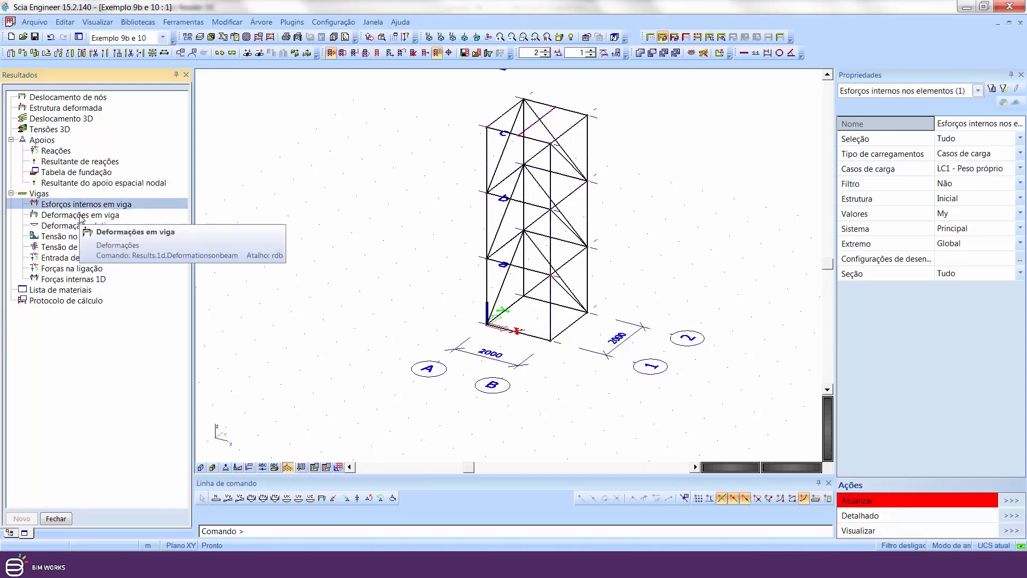
click(80, 215)
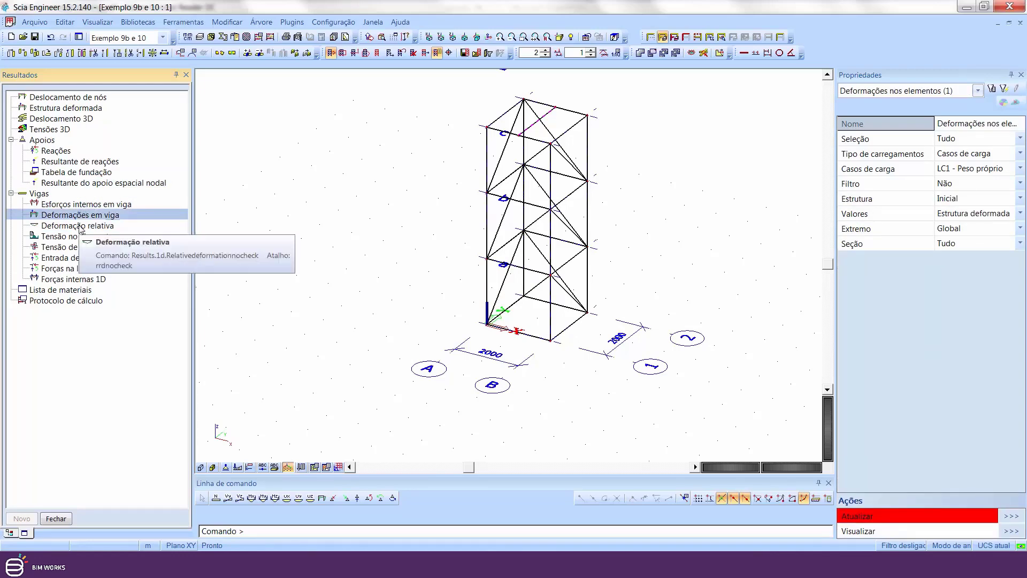
click(82, 227)
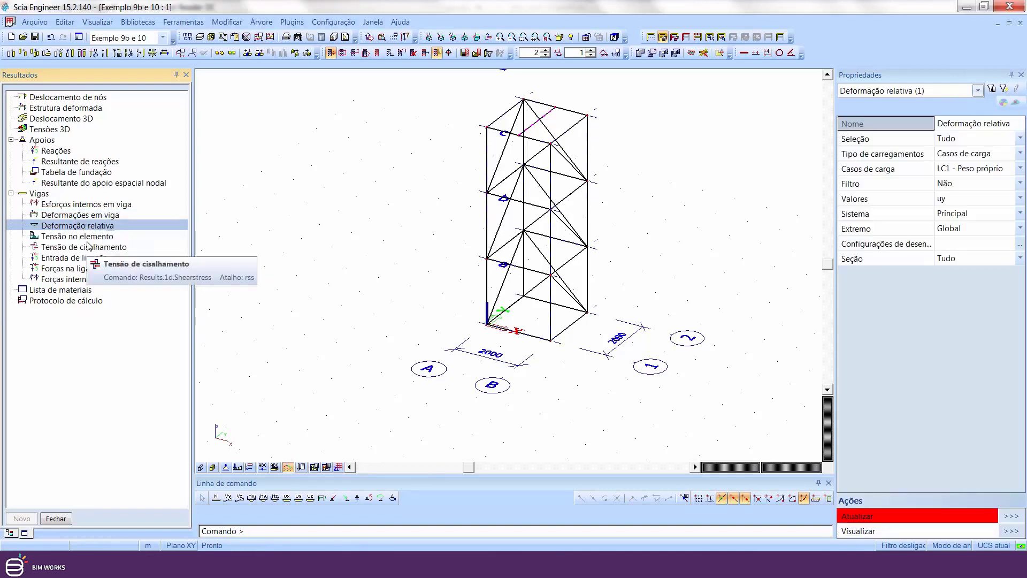
Draw the von Mises Tensão no elemento result for LC1 - Peso próprio and examine the tower's upper part.
click(78, 236)
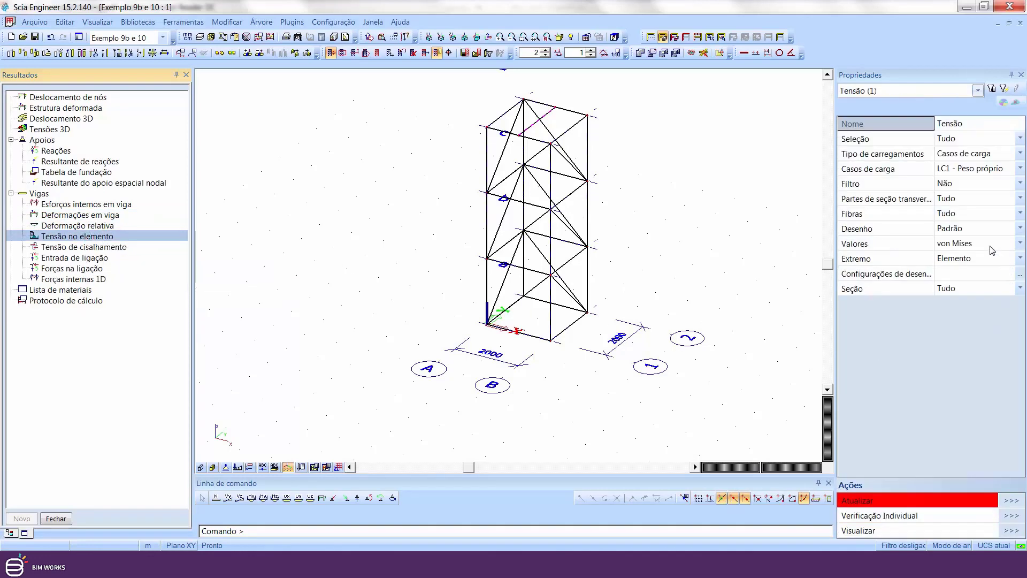
scroll(746, 305, up, 2)
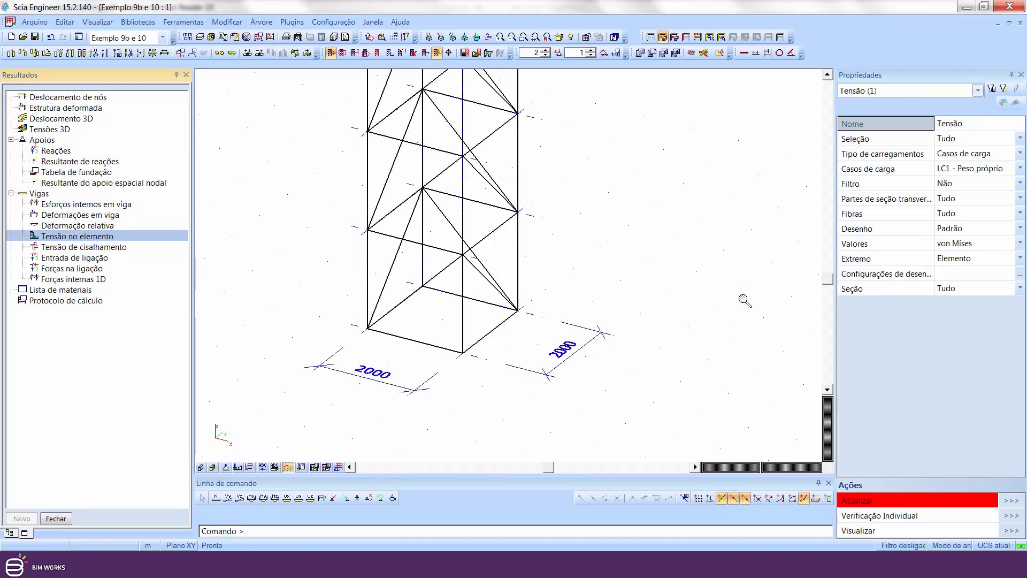
middle_drag(744, 349, 752, 392)
click(1013, 500)
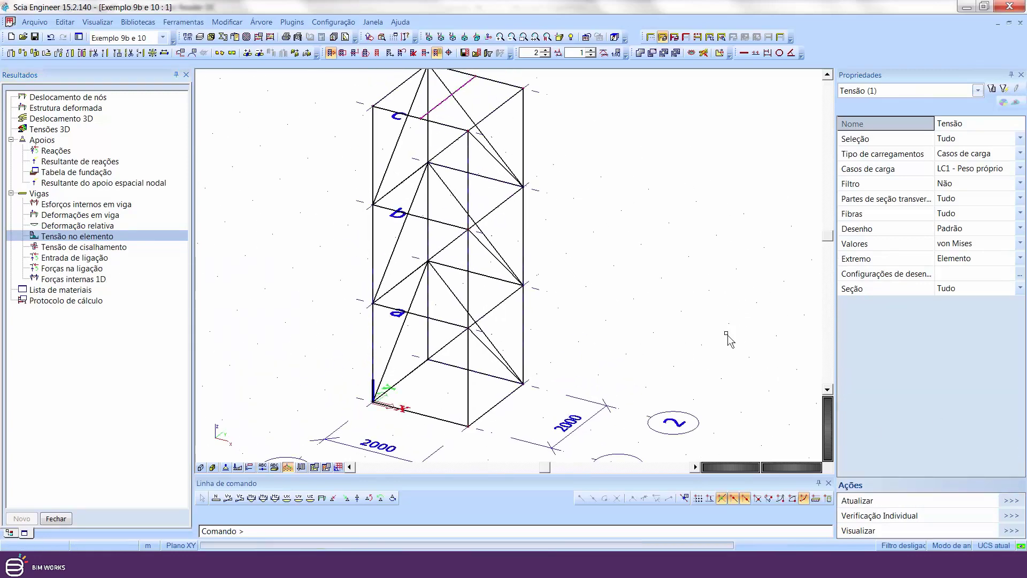
middle_drag(642, 238, 646, 308)
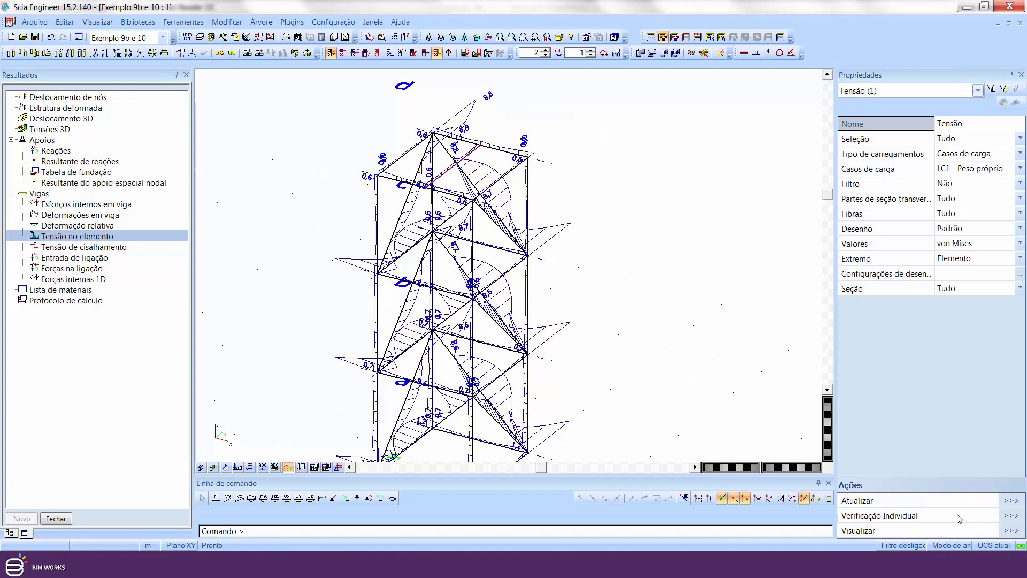
Run the Verificação Individual on the tower's top middle beam and show the normal stress at section 1.000 m.
click(1011, 515)
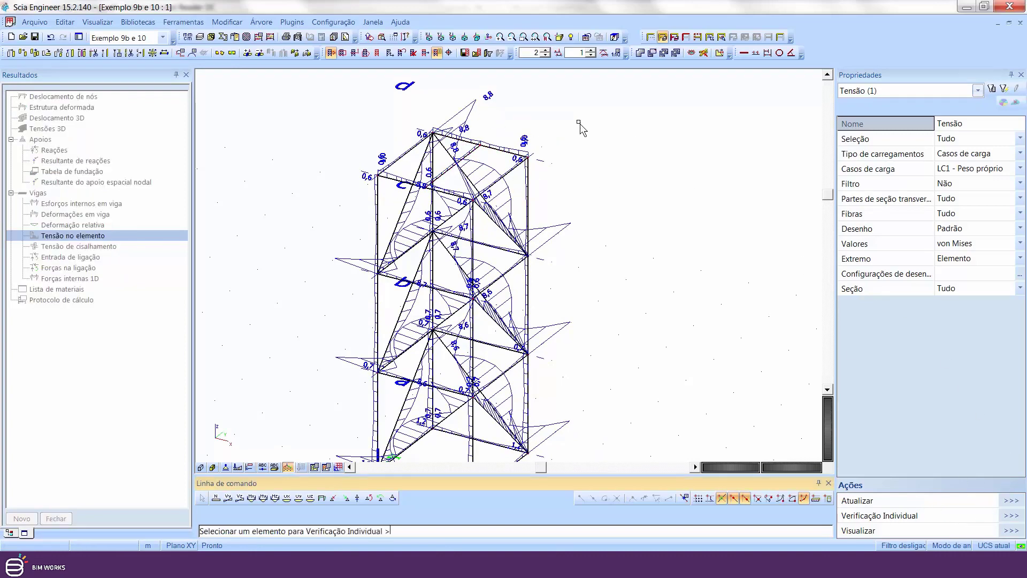
click(470, 155)
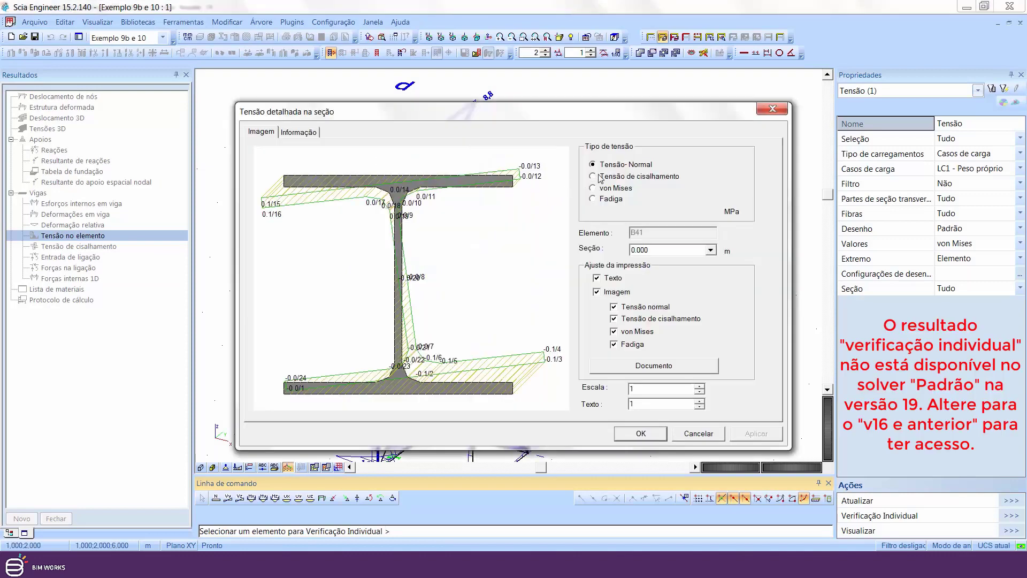
click(671, 248)
click(666, 315)
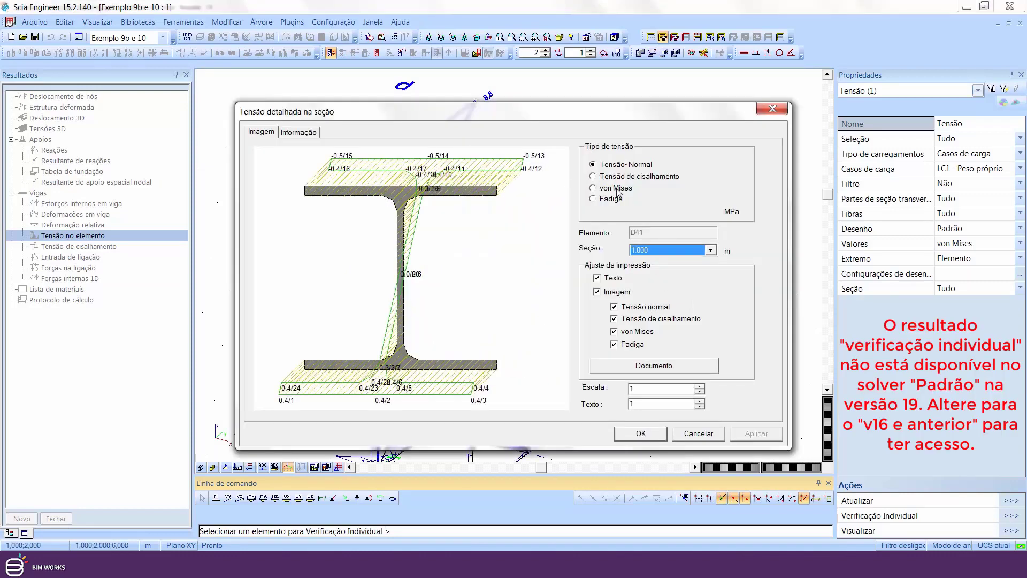
Compare the section's shear, von Mises, fatigue and normal stress diagrams, and close the detailed stress dialog without saving.
click(593, 176)
click(595, 189)
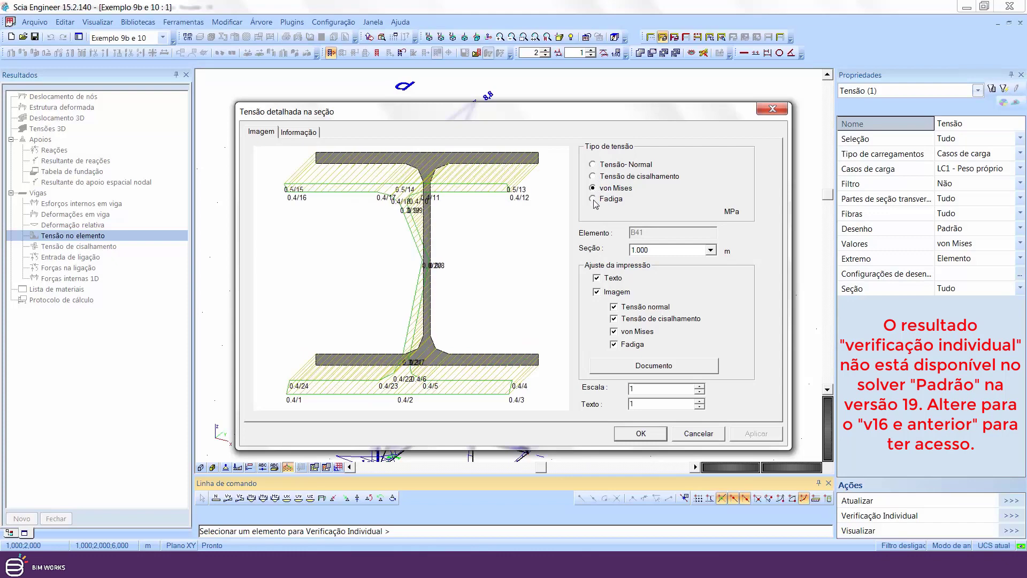
click(593, 199)
click(593, 188)
click(592, 177)
click(592, 165)
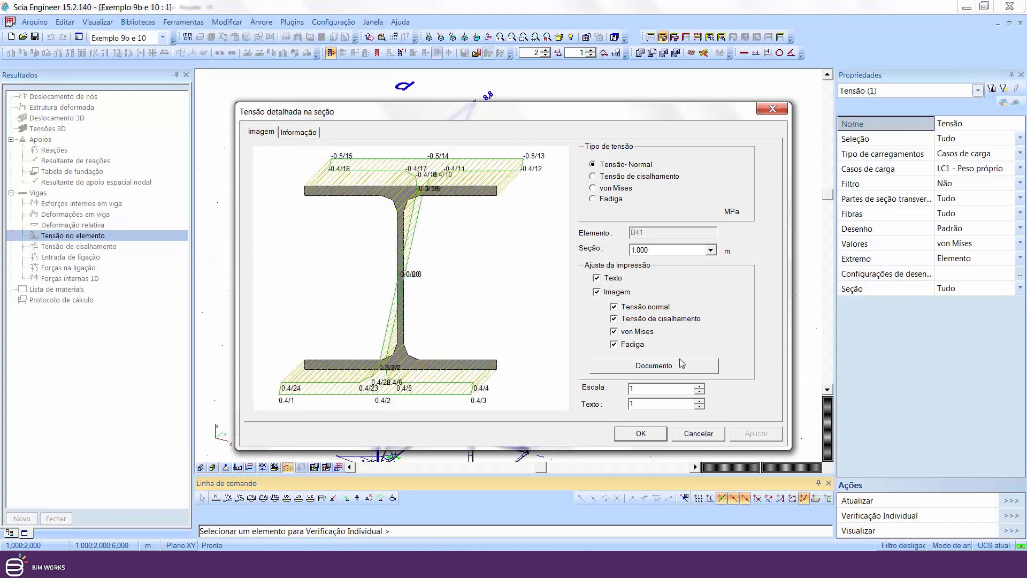
click(720, 437)
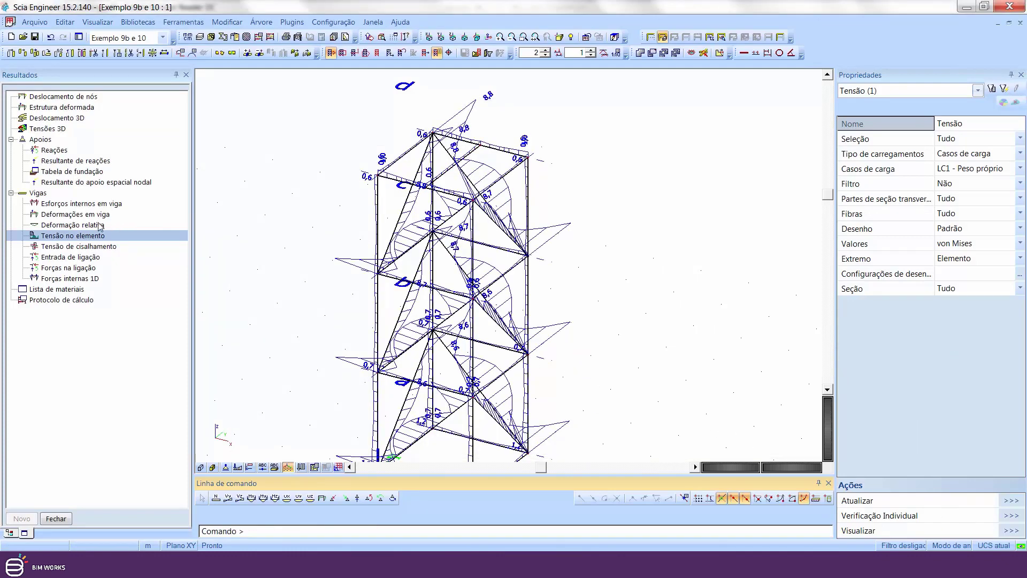
Draw the My internal forces for LC1 - Peso próprio, view the top middle beam's detailed results and close them.
click(93, 205)
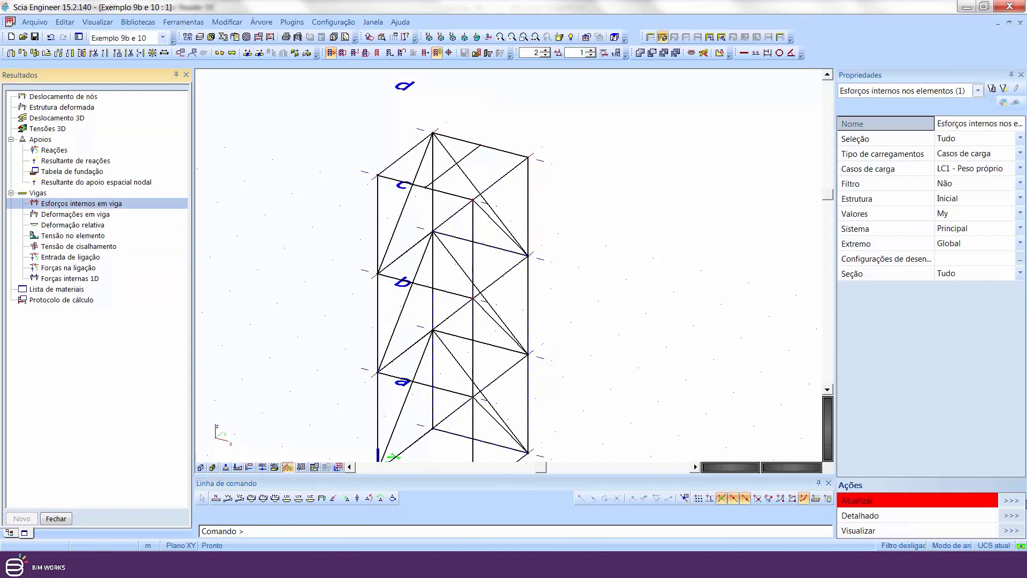
click(1011, 501)
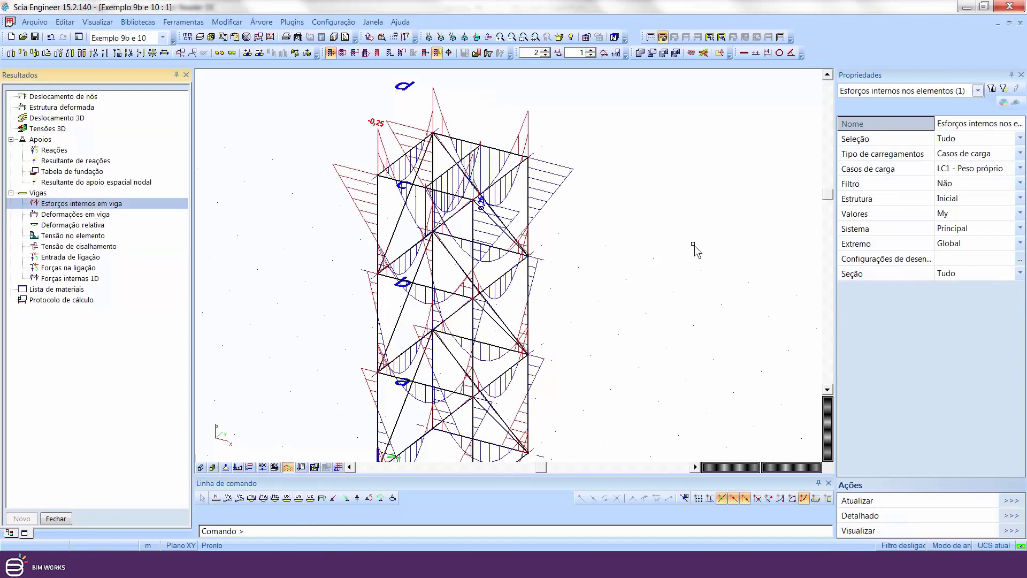
click(1014, 517)
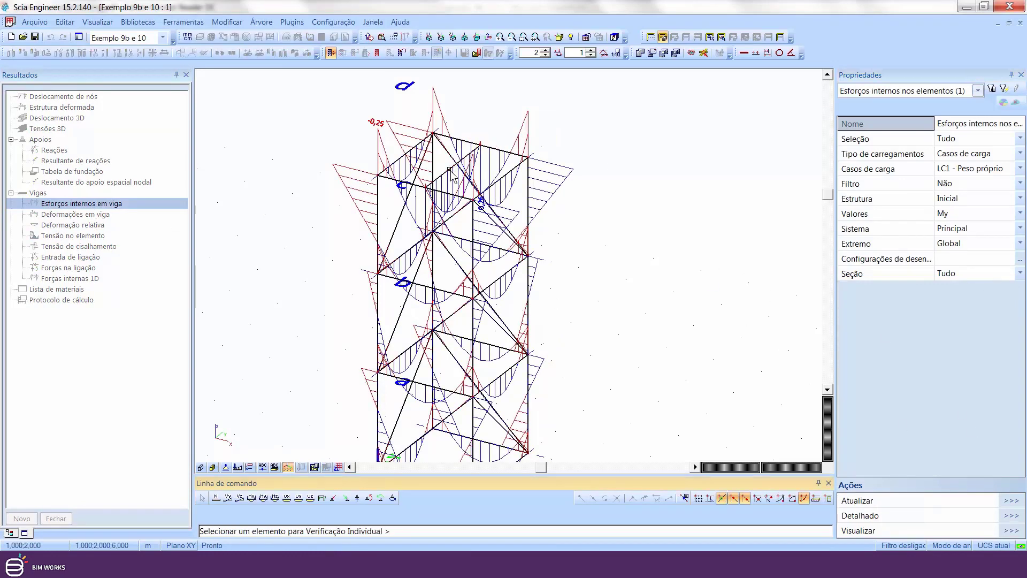
click(450, 171)
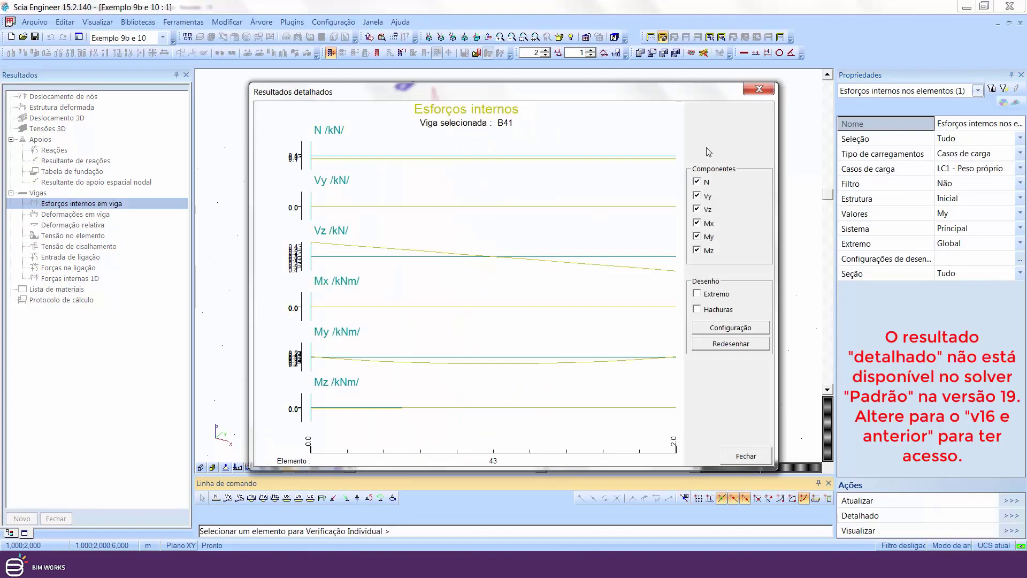
click(759, 89)
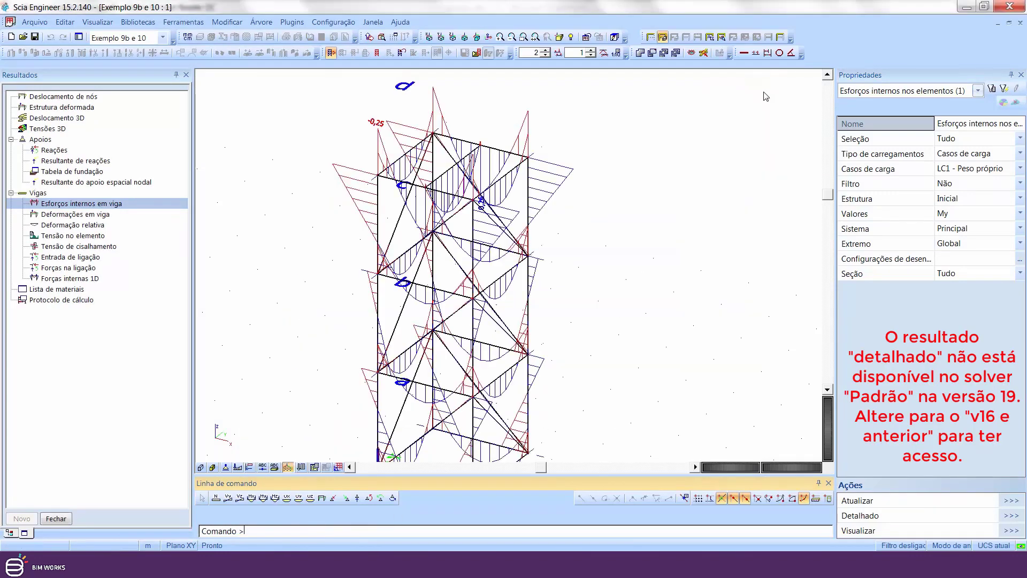
Look through the settings of the Tensão de cisalhamento and Forças na ligação results.
click(74, 248)
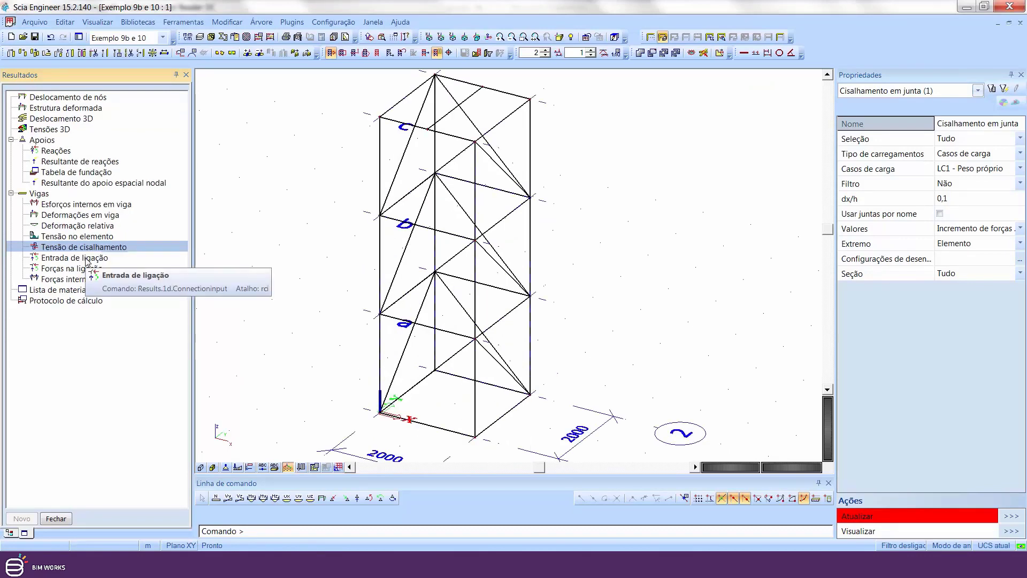
click(87, 260)
click(81, 268)
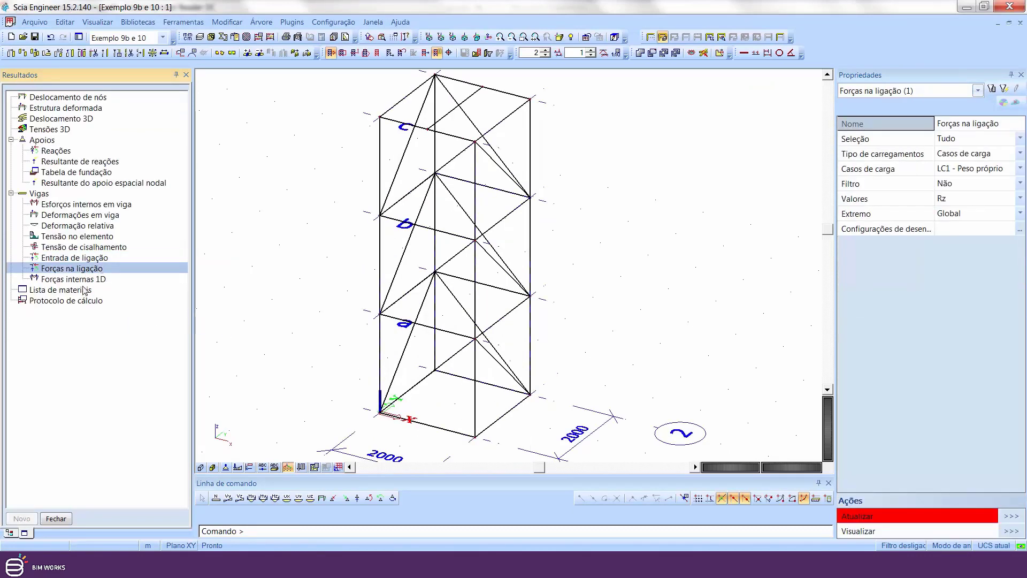
Add connection input FC1 in the GCS system with zero eccentricities at the tower's top corner node near axis label c.
double_click(70, 257)
click(662, 408)
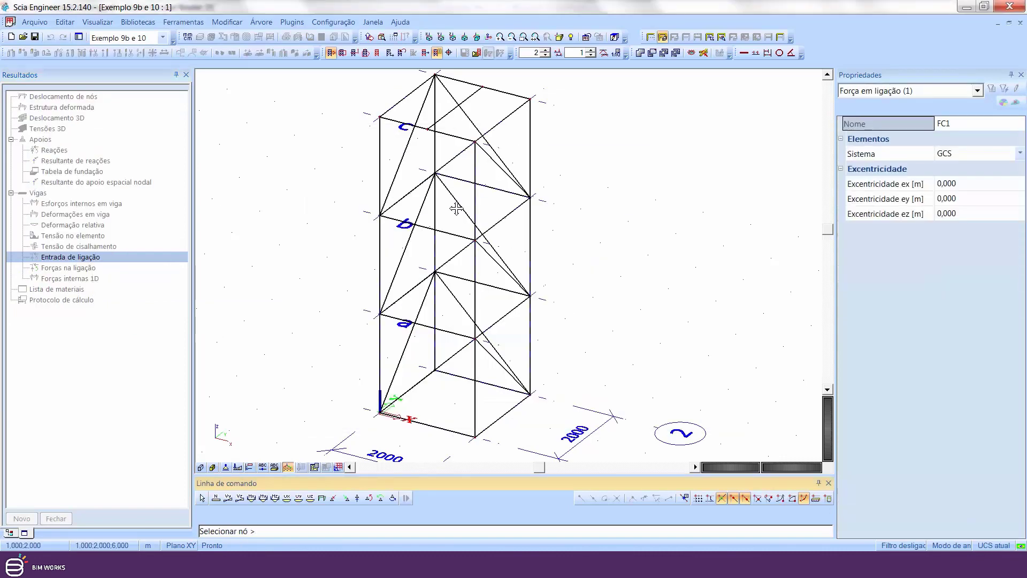
scroll(359, 282, up, 5)
click(386, 294)
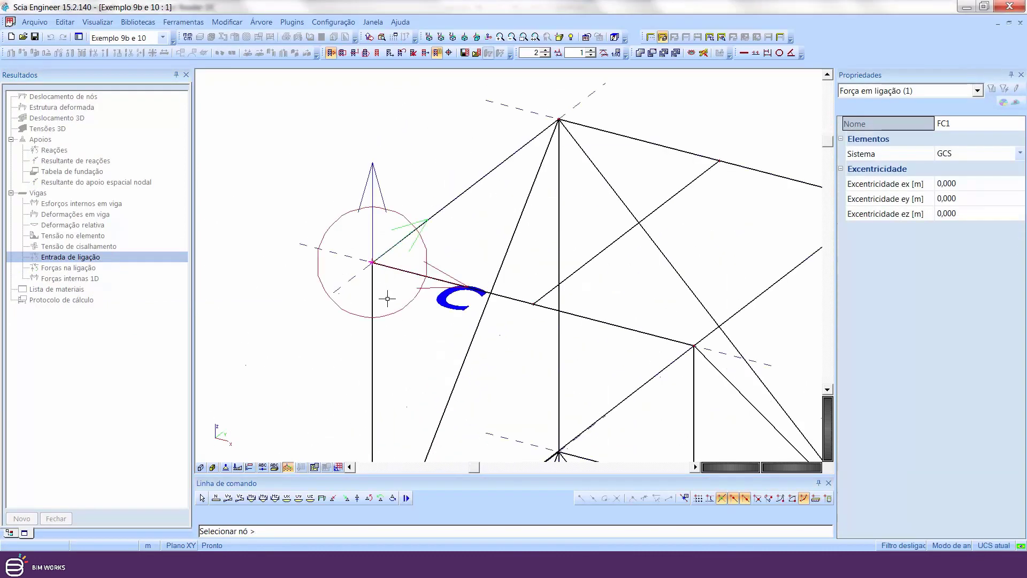
key(Escape)
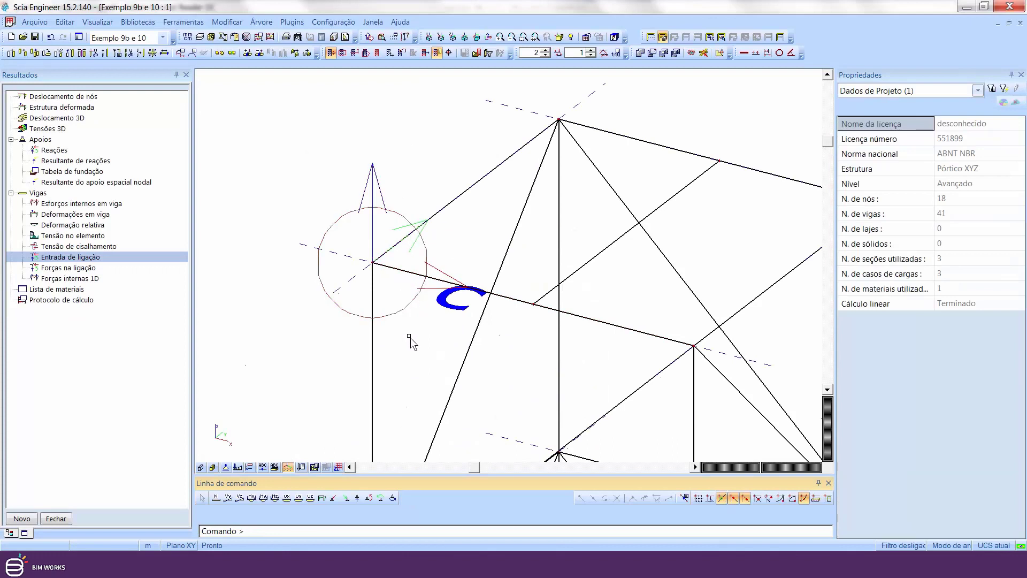
Show the member labels and exclude beams B29 and B35 from connection FC1, keeping only B33.
middle_drag(410, 320, 367, 252)
click(364, 238)
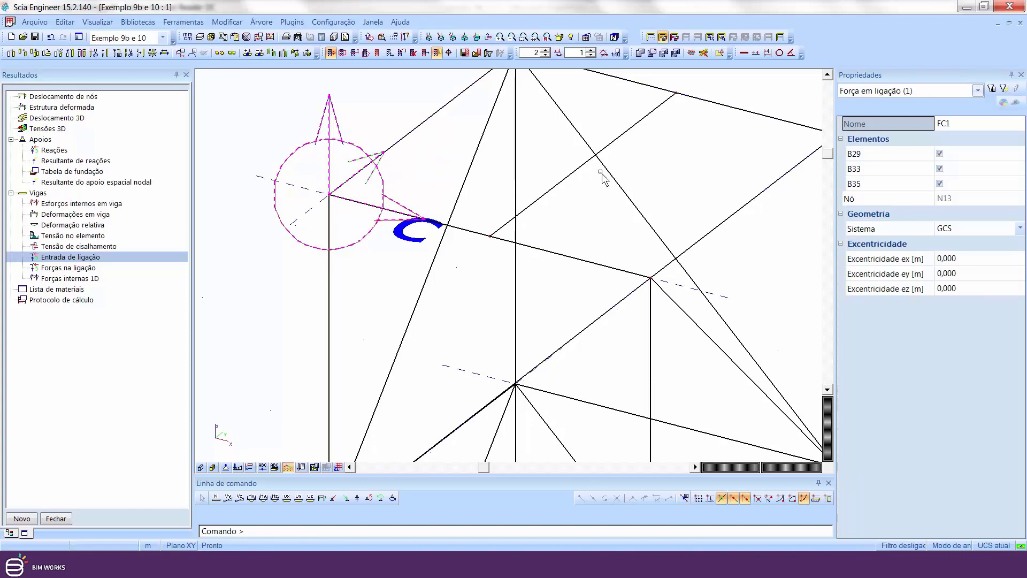
click(274, 467)
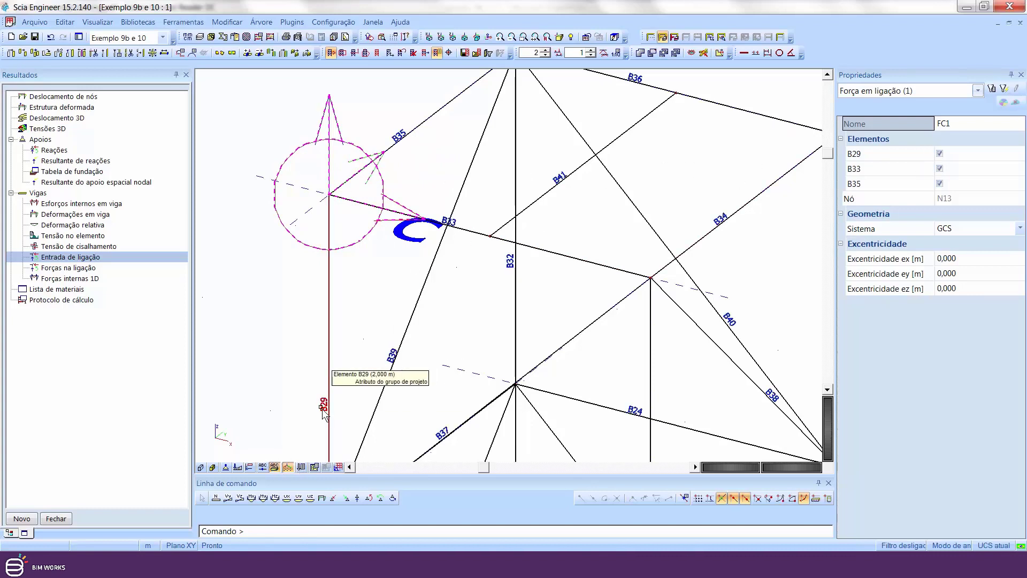
click(942, 153)
click(941, 185)
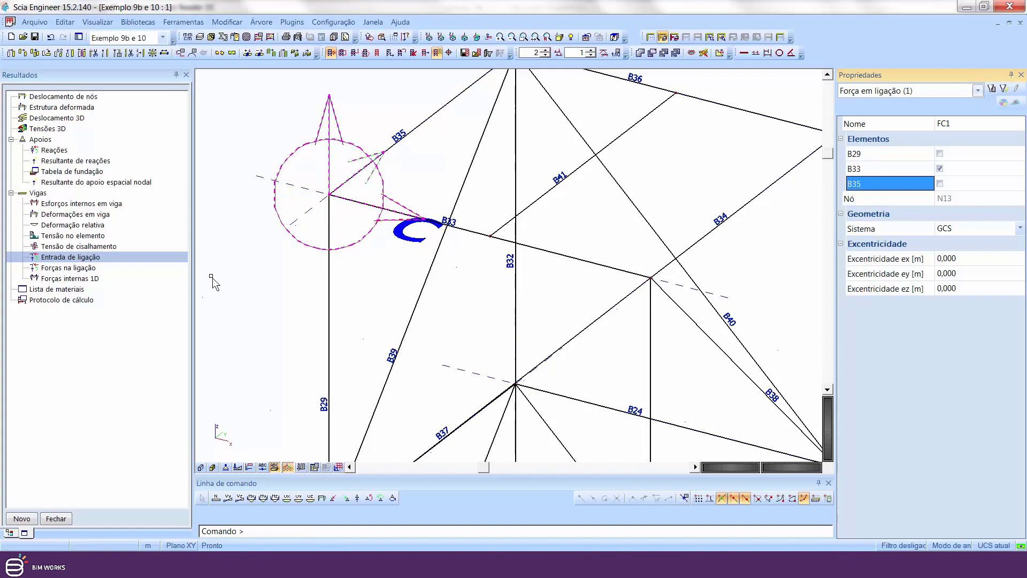
Draw the Forças na ligação result with value Rz for load case LC1 - Peso próprio.
click(84, 269)
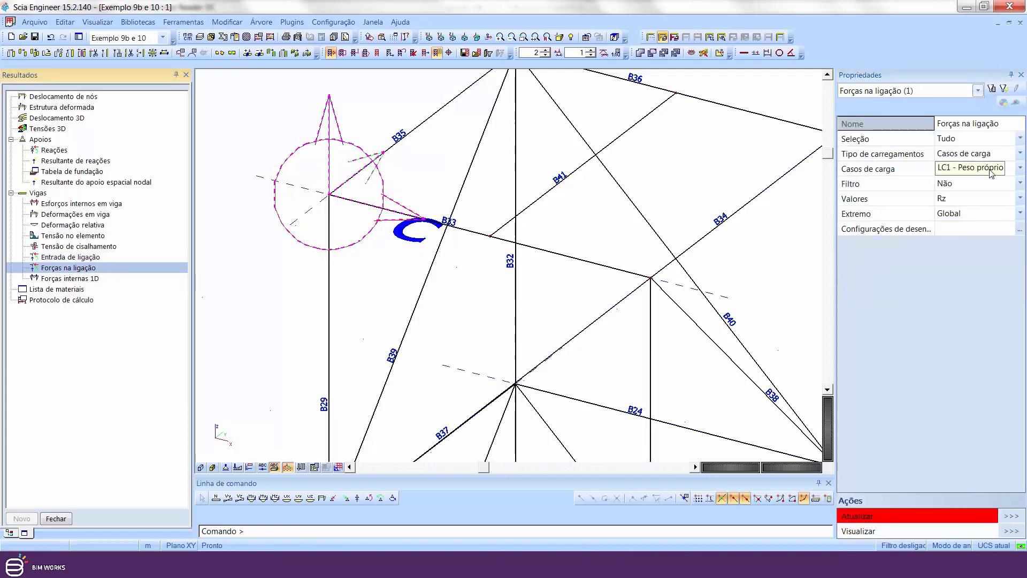
click(957, 199)
click(957, 199)
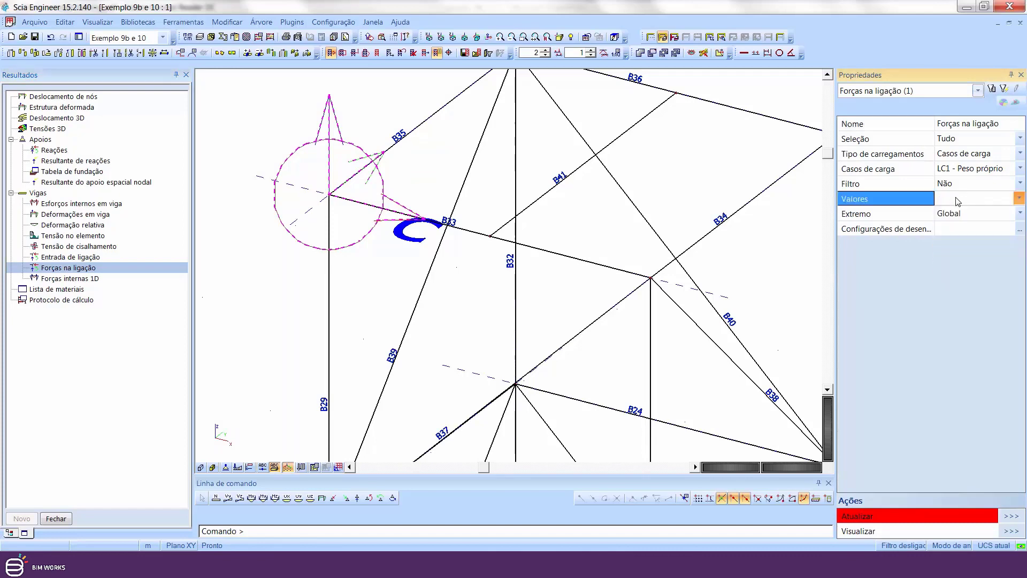
click(957, 199)
click(957, 200)
click(1011, 515)
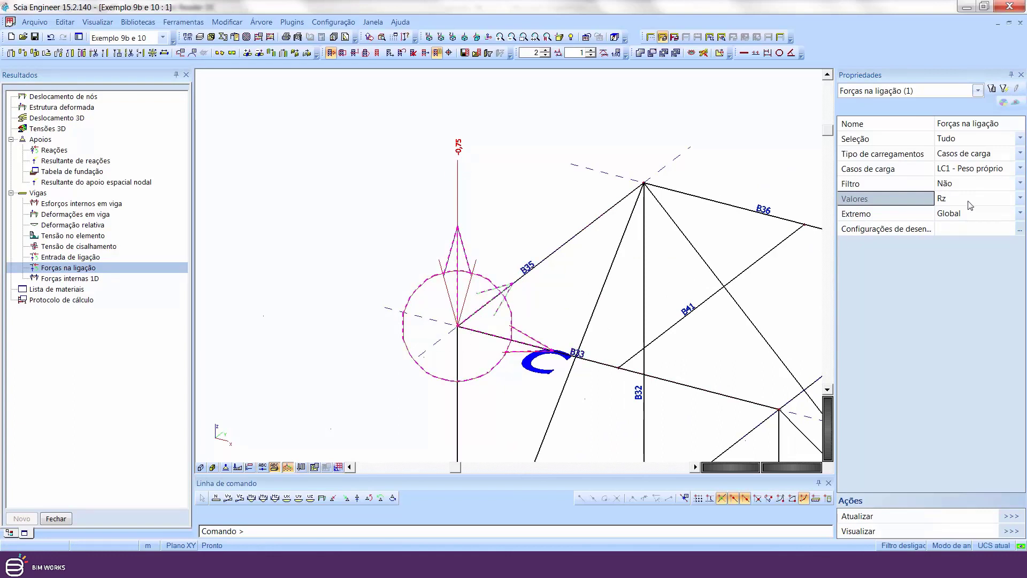
Draw the Forças na ligação result with multiple components, covering Rx, Ry, Rz, Mx, My and Mz.
click(952, 198)
click(962, 278)
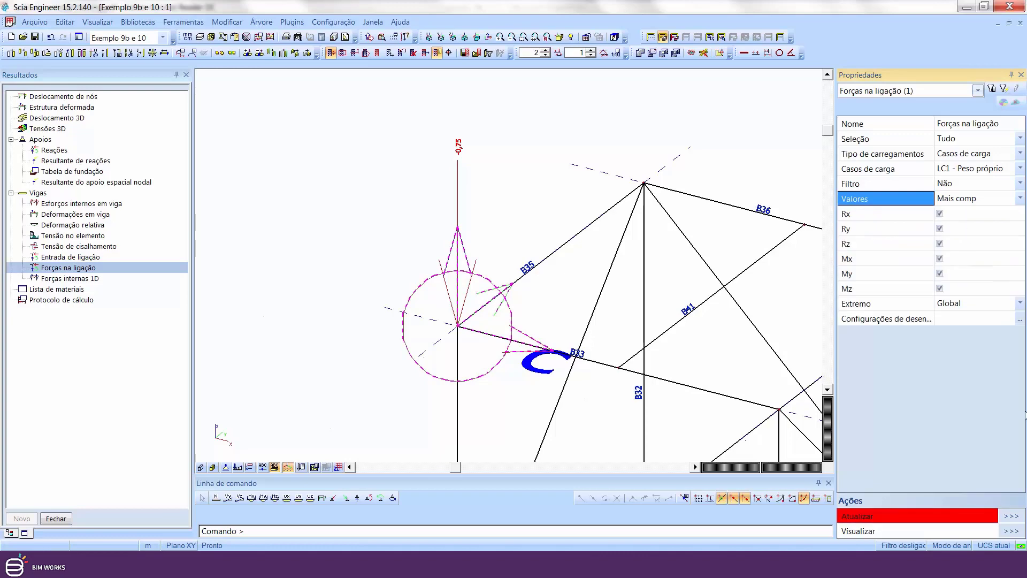
click(1013, 517)
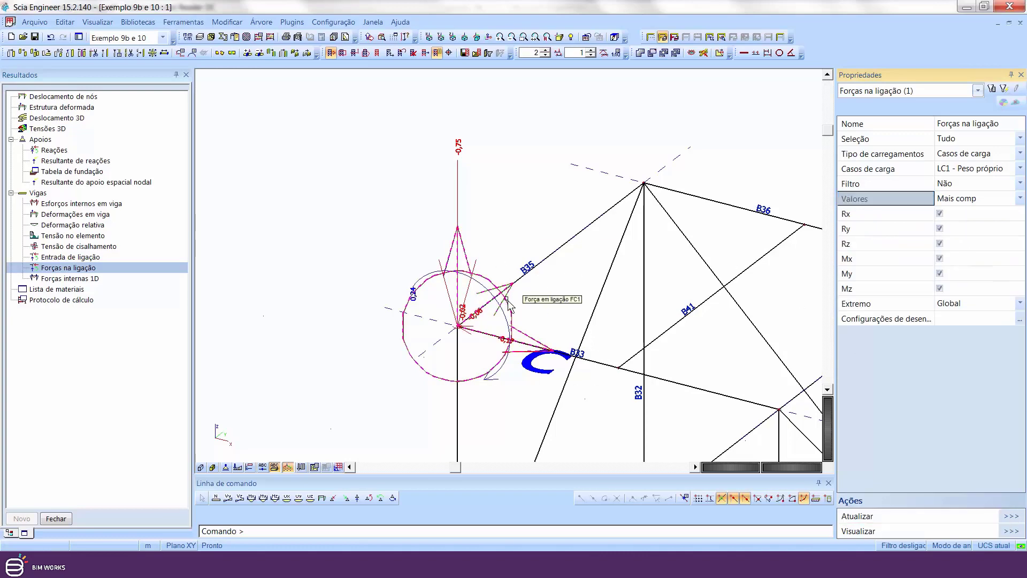
middle_drag(518, 300, 486, 166)
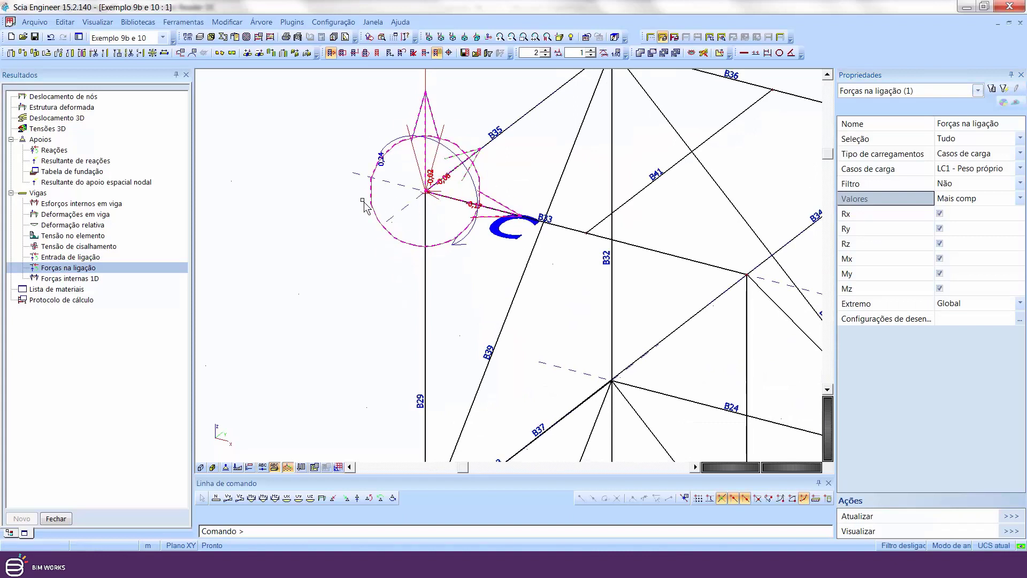
middle_drag(359, 248, 358, 222)
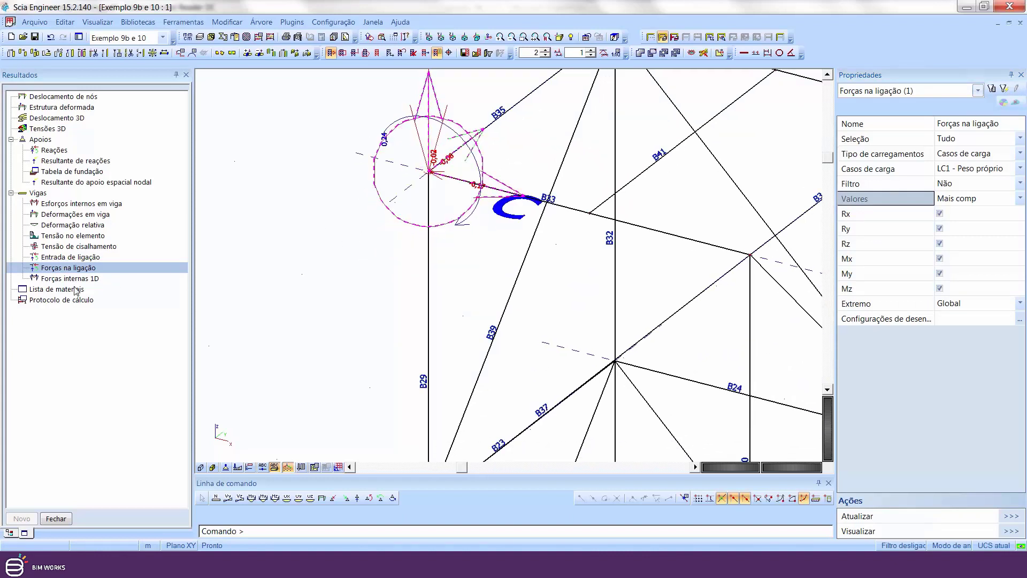
Generate the Lista de materiais table and read through the Cálculo linear calculation protocol.
click(57, 289)
click(1012, 517)
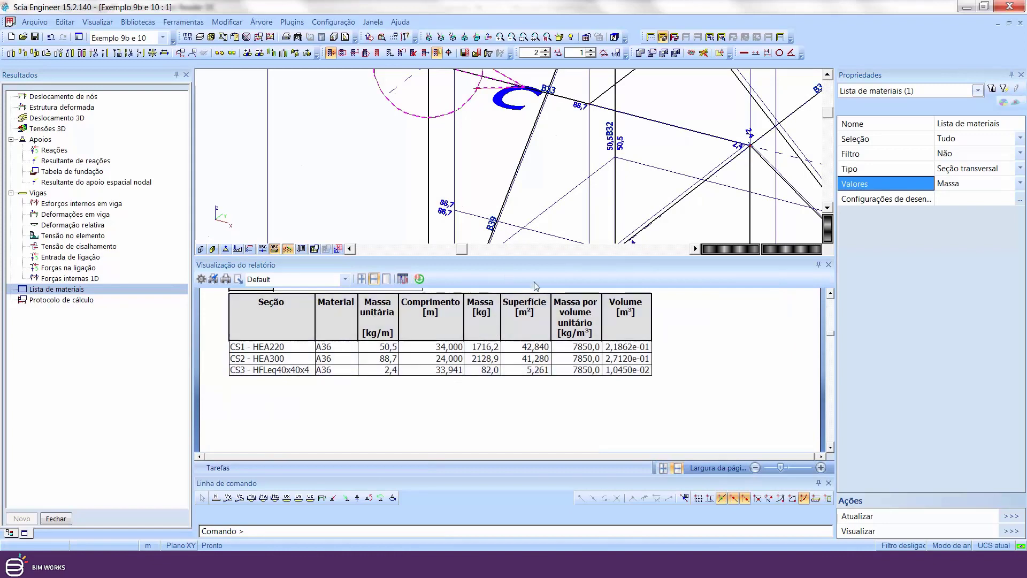
click(79, 300)
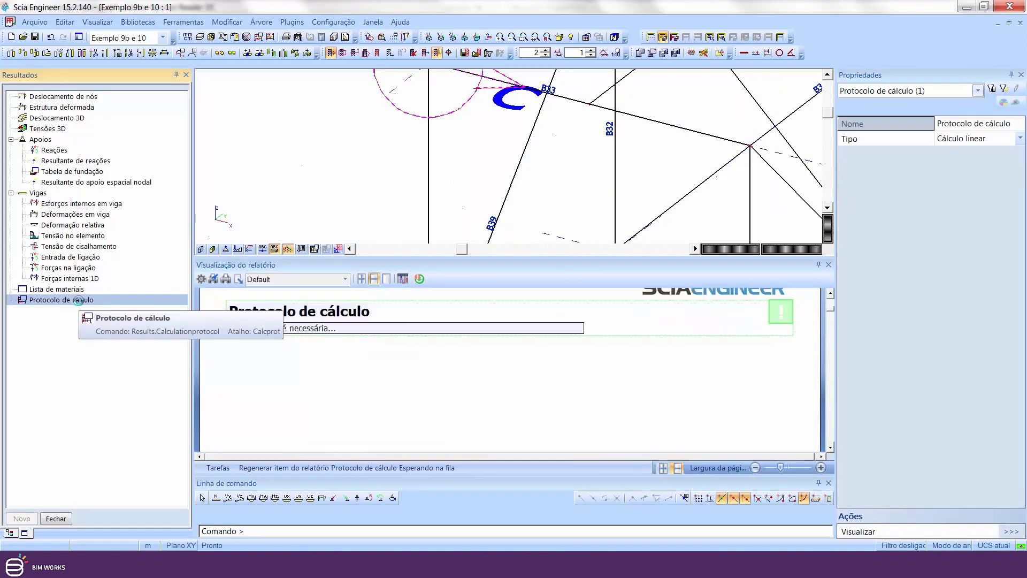
scroll(615, 359, down, 3)
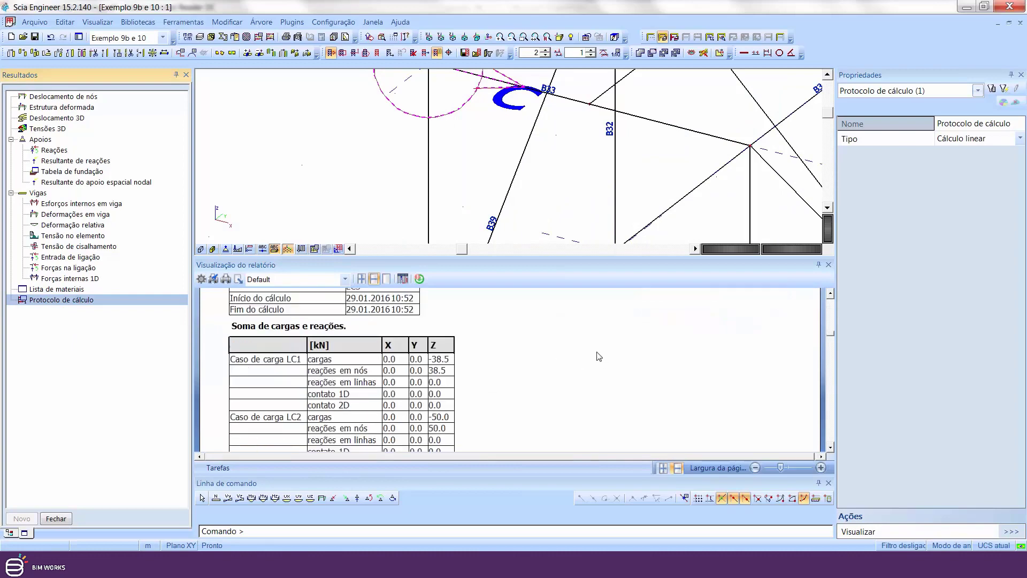
scroll(585, 356, up, 1)
scroll(439, 383, down, 2)
scroll(439, 383, up, 3)
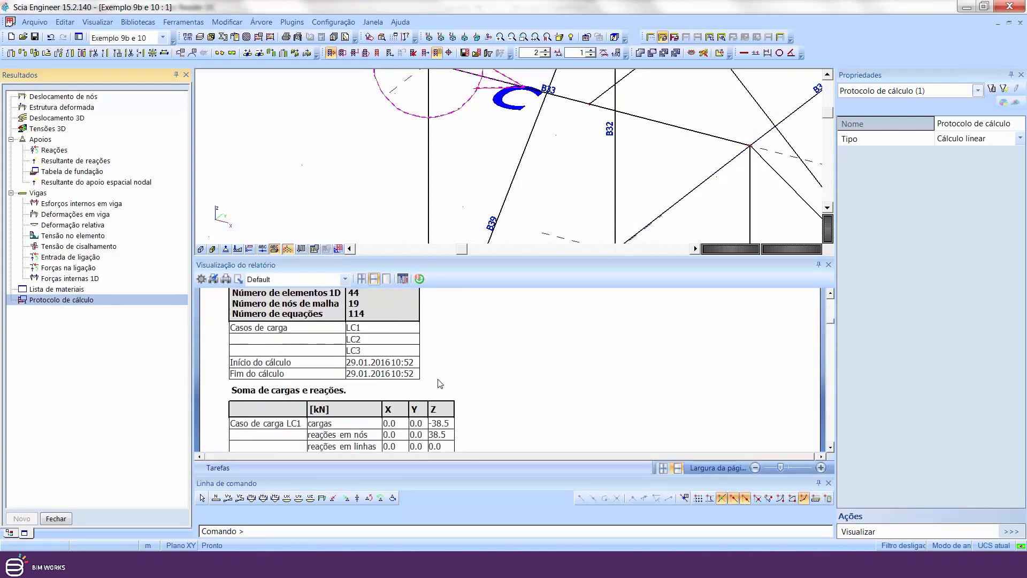
scroll(341, 436, up, 2)
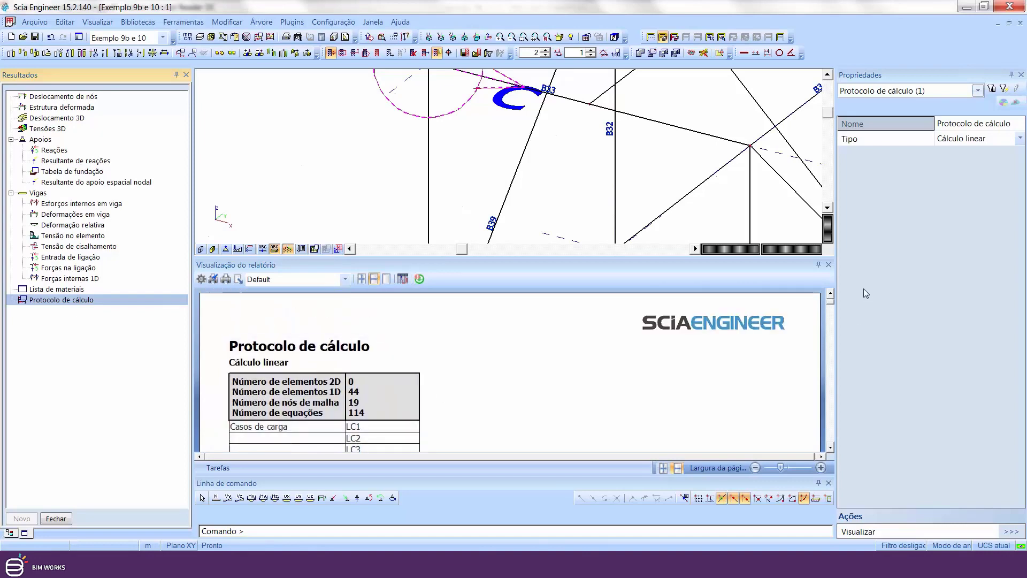
click(829, 264)
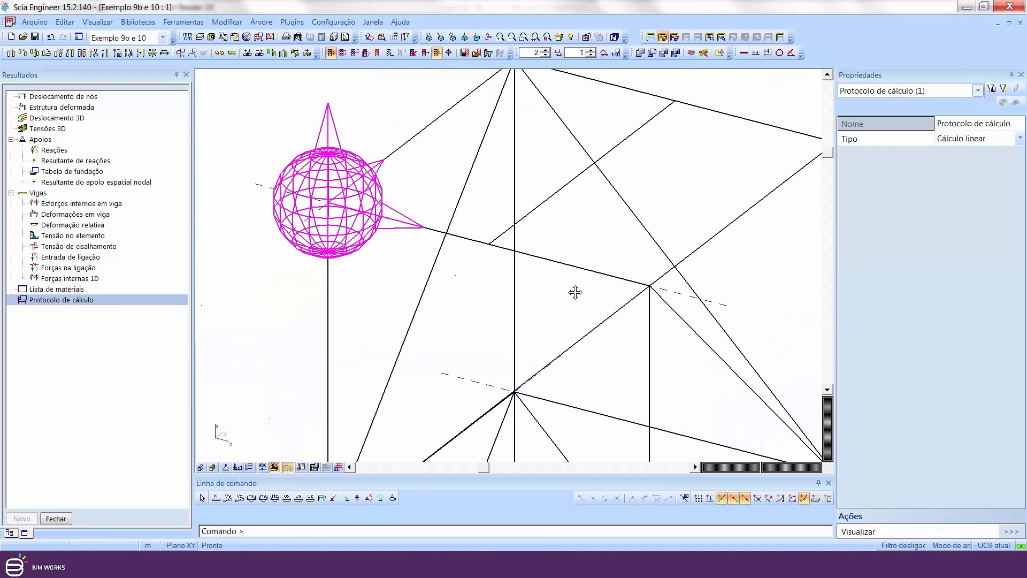
Hide the member labels on the tower and close the results service.
scroll(573, 291, down, 5)
scroll(459, 249, up, 2)
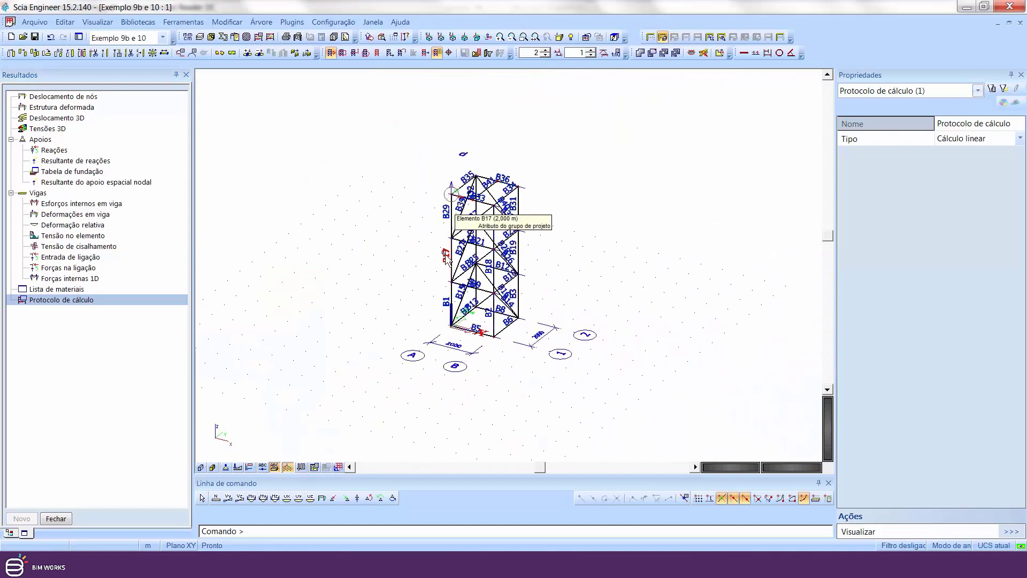
click(274, 468)
scroll(298, 344, up, 3)
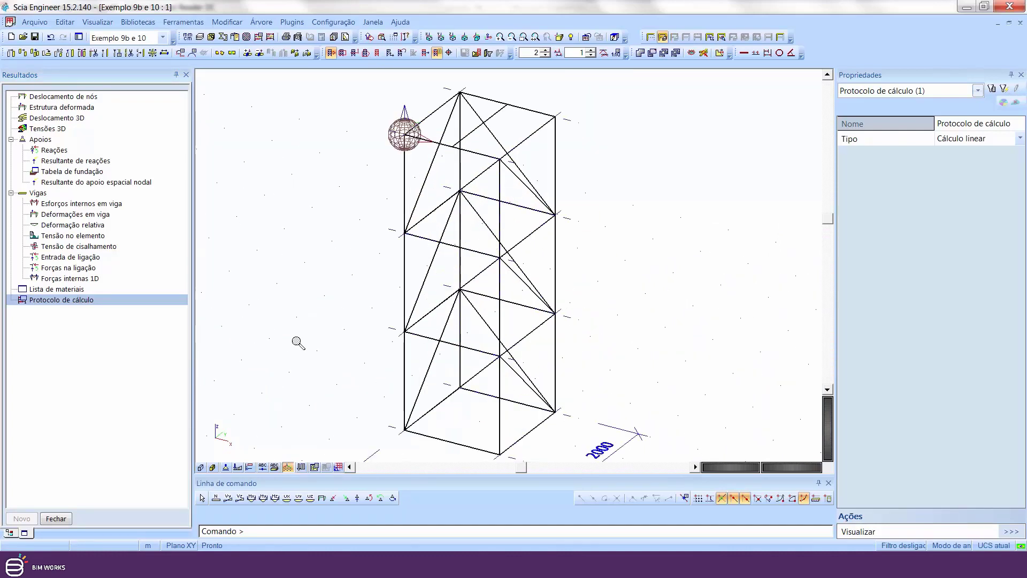
click(56, 519)
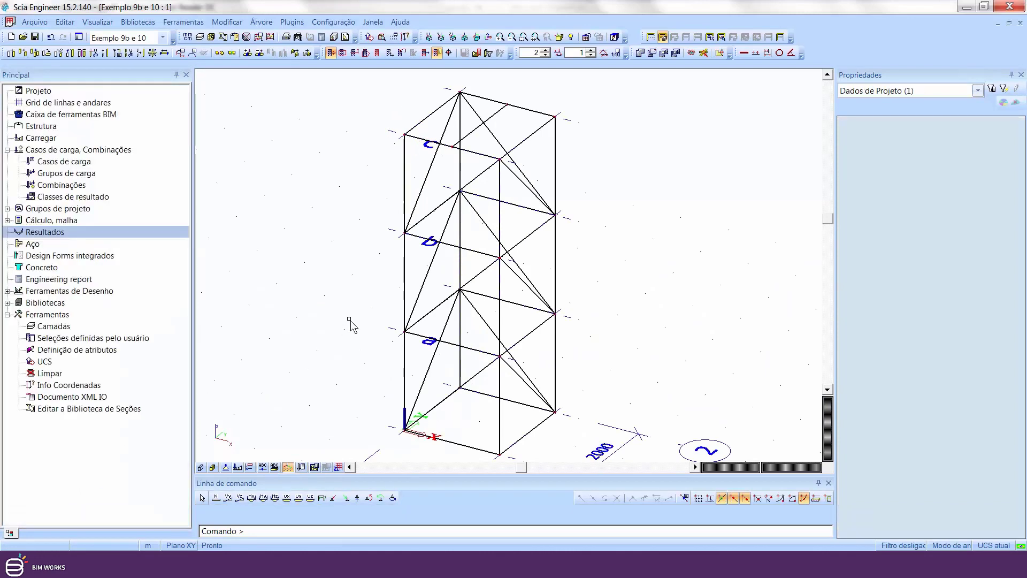
Display the tower members as rendered solids and orbit to a corner-on 3D view.
middle_drag(371, 313, 354, 315)
scroll(354, 315, down, 2)
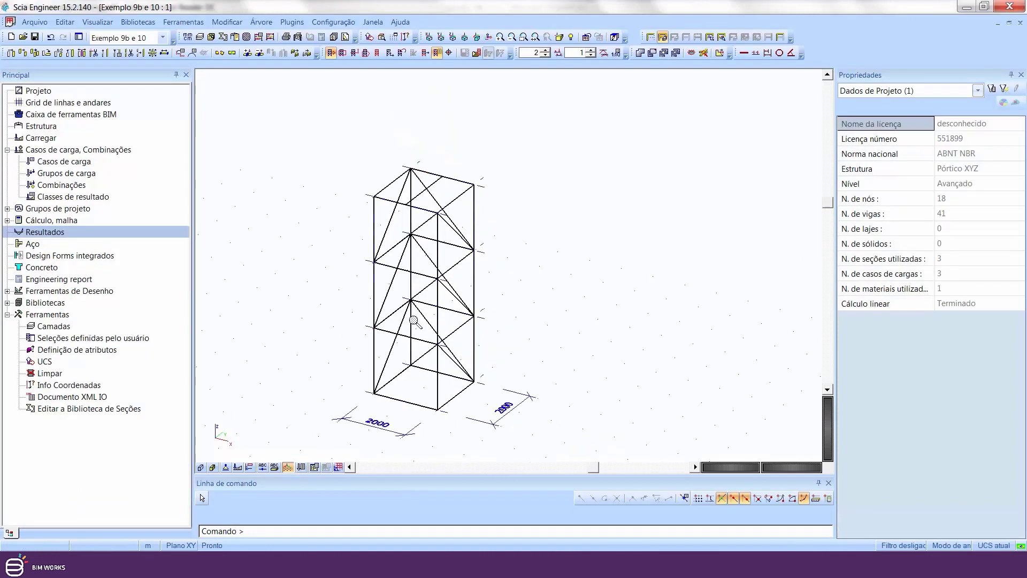
middle_drag(443, 315, 495, 286)
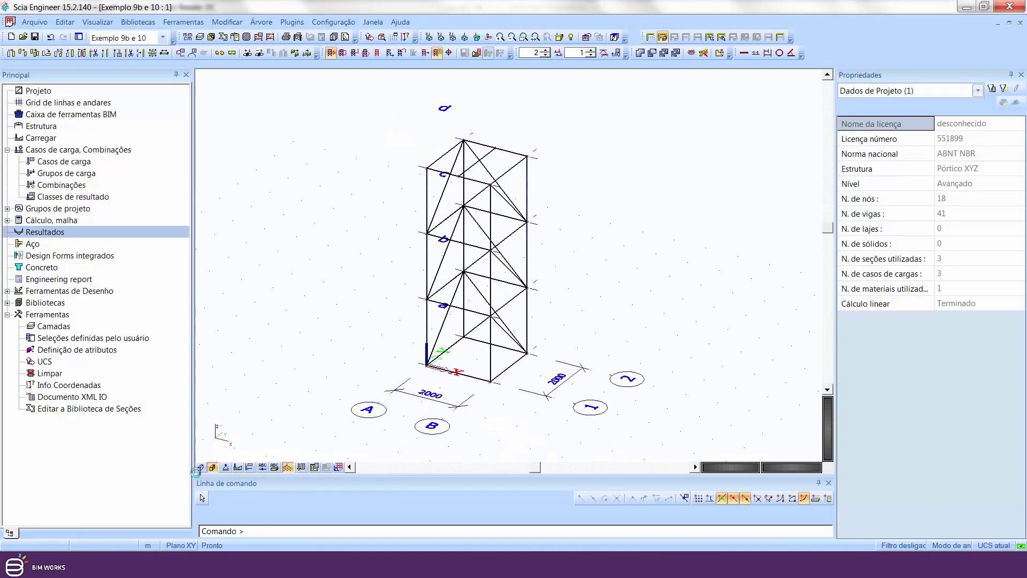
click(201, 467)
ctrl+right_drag(369, 377, 631, 339)
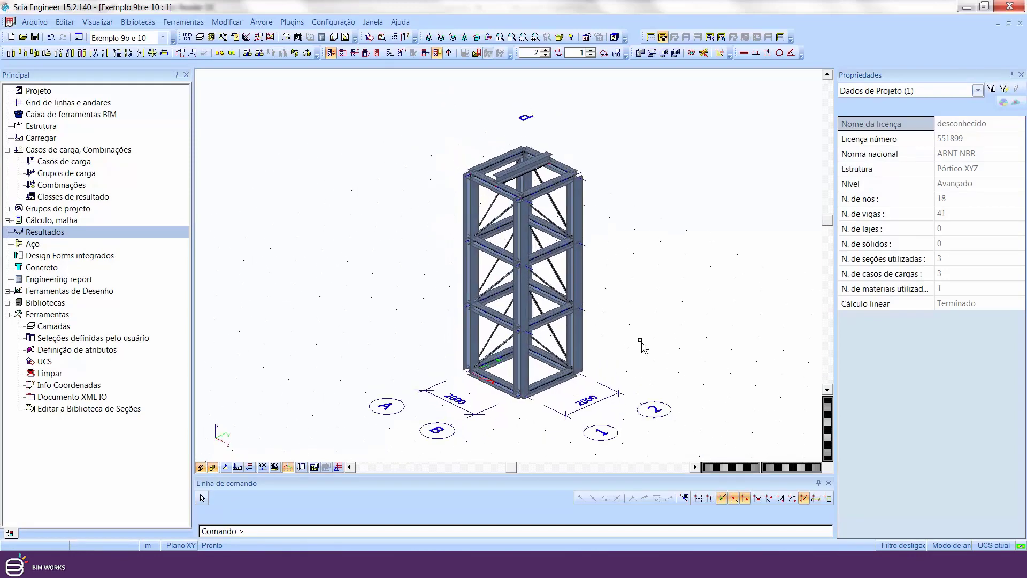
Preview the print layout of the tower image without printing it.
right_click(662, 241)
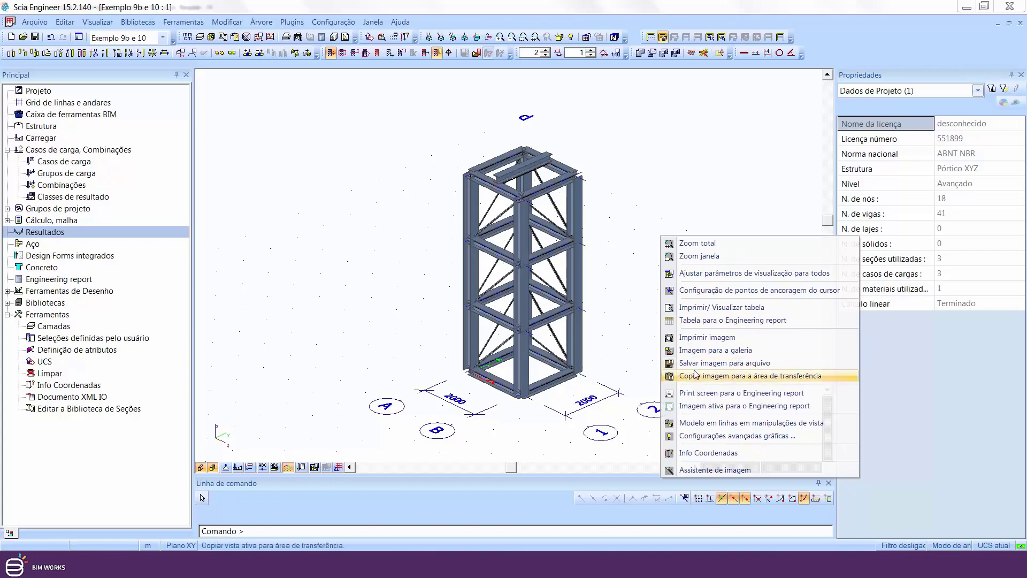
click(713, 339)
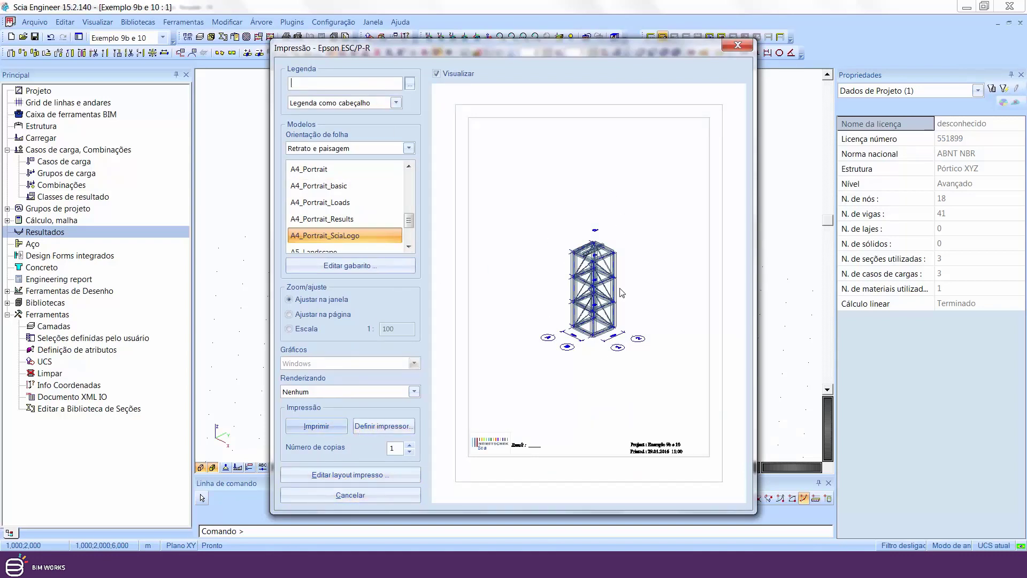
click(728, 46)
Add the current tower view to the image gallery as Imagem1 at scale 1:50.
right_click(632, 297)
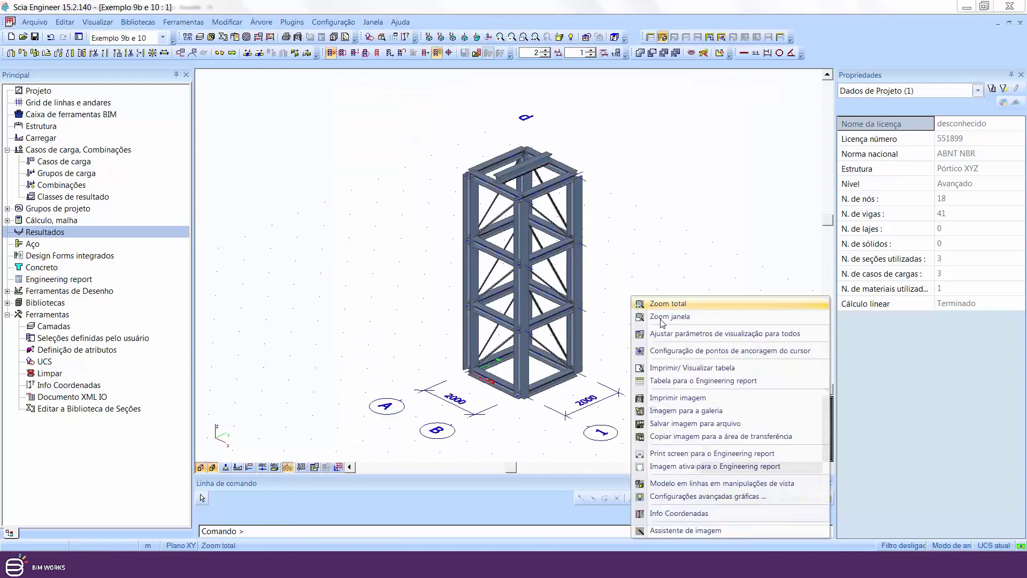
click(692, 410)
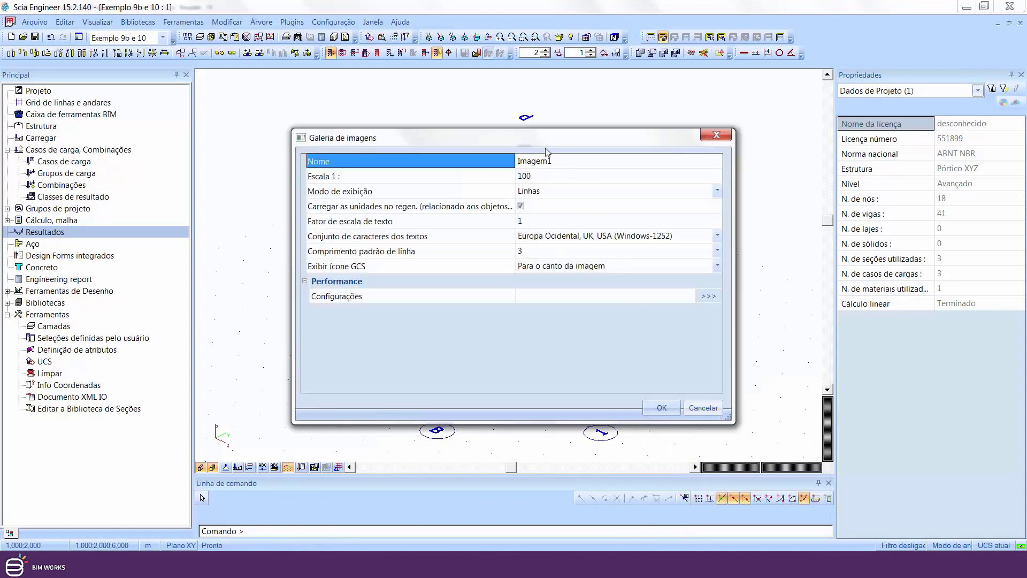
click(534, 180)
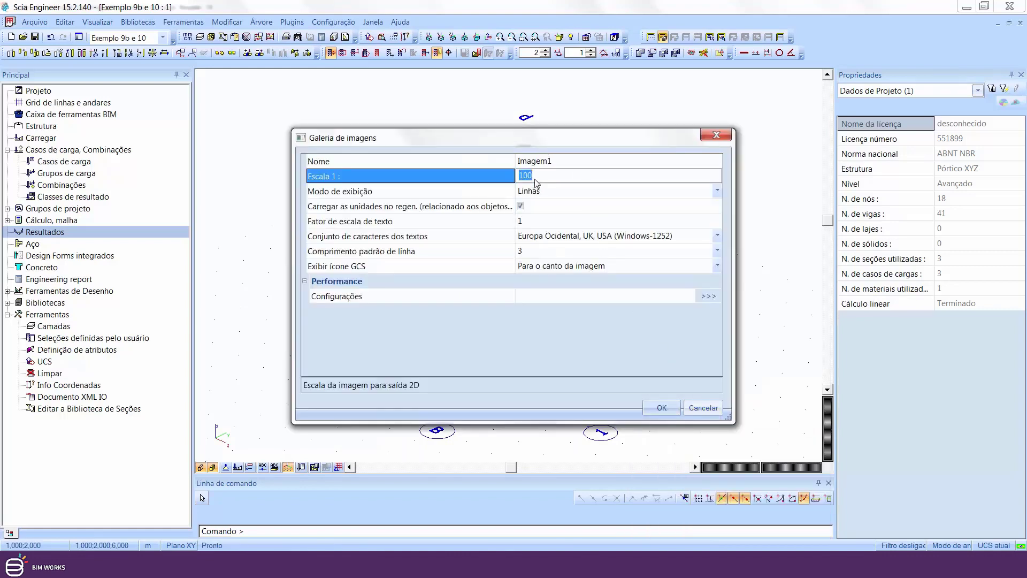
text(50)
click(667, 407)
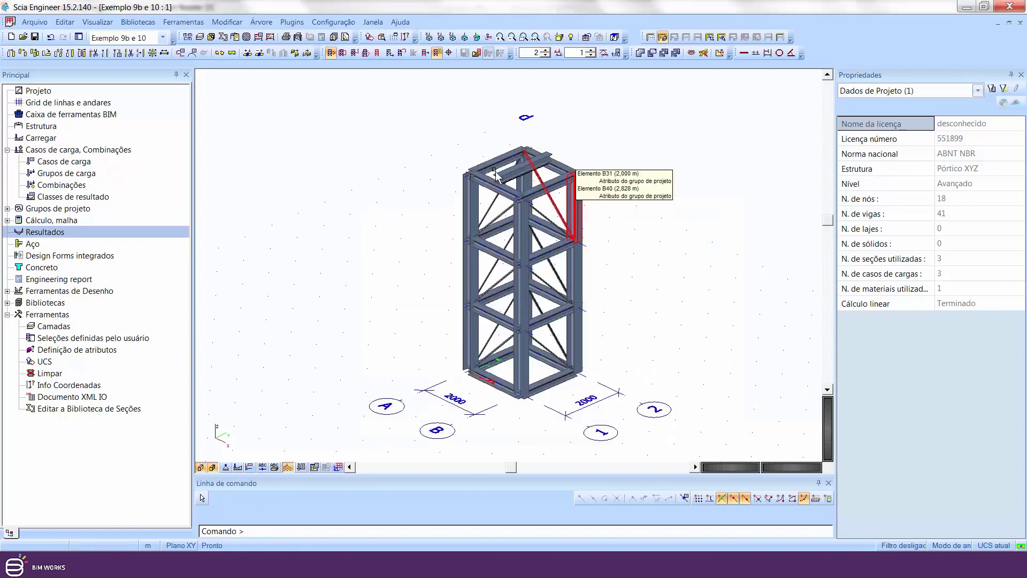
Set the display mode of gallery image Imagem1 to Linhas ocultas and inspect its preview.
click(9, 292)
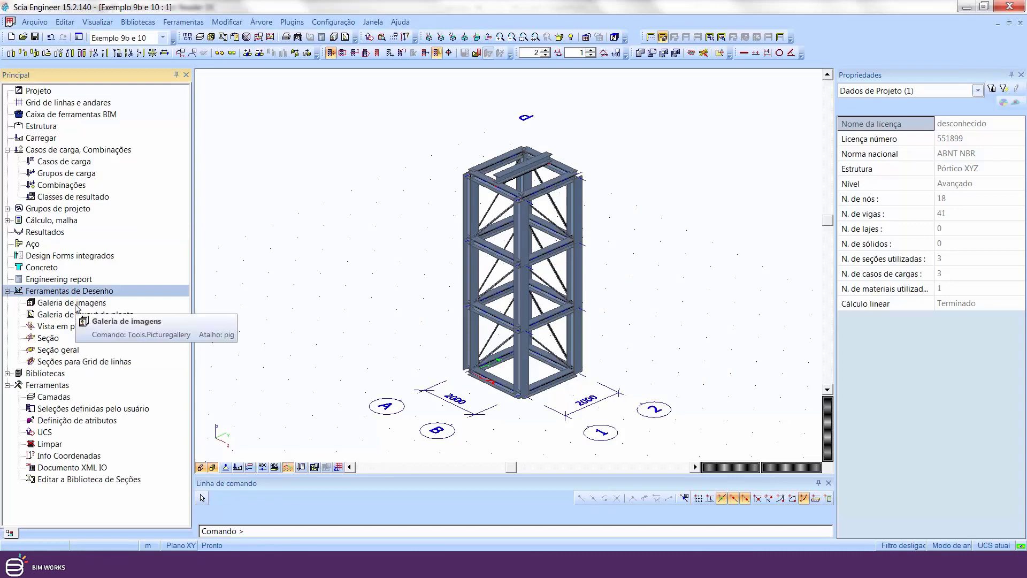
click(76, 303)
double_click(76, 303)
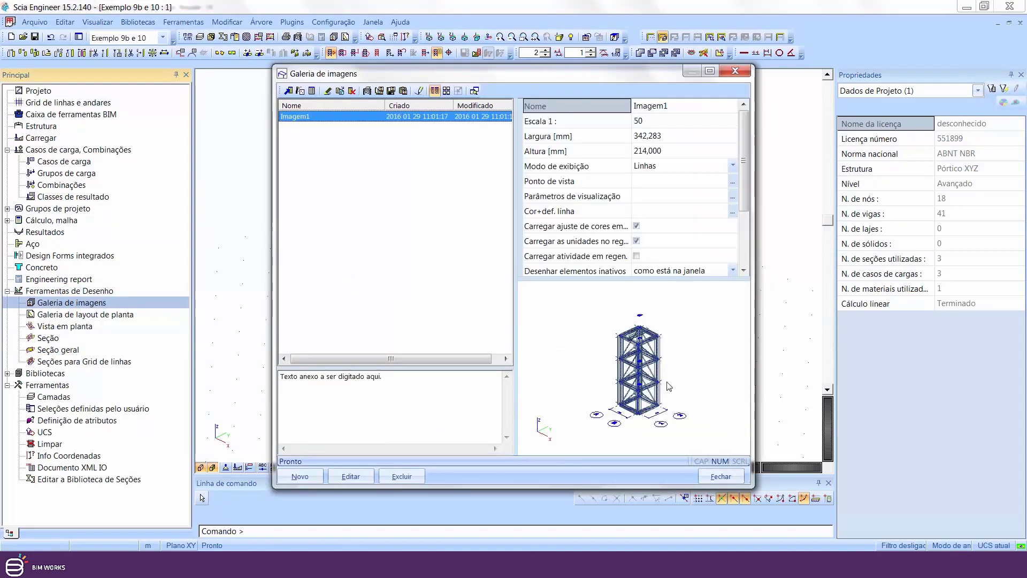
mouse_move(747, 152)
mouse_down()
mouse_move(747, 214)
mouse_move(743, 156)
mouse_move(731, 159)
mouse_up()
click(731, 152)
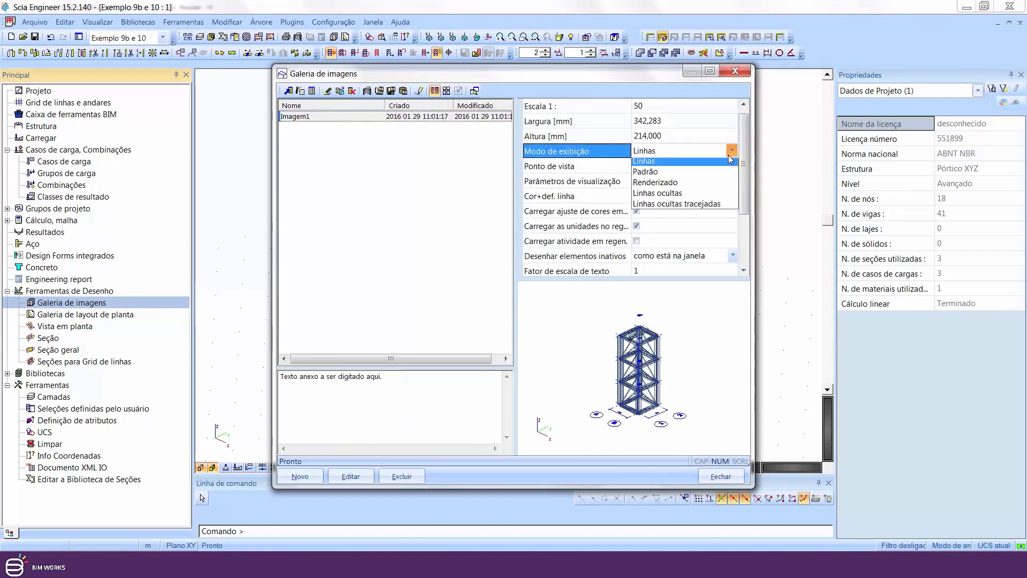
click(659, 199)
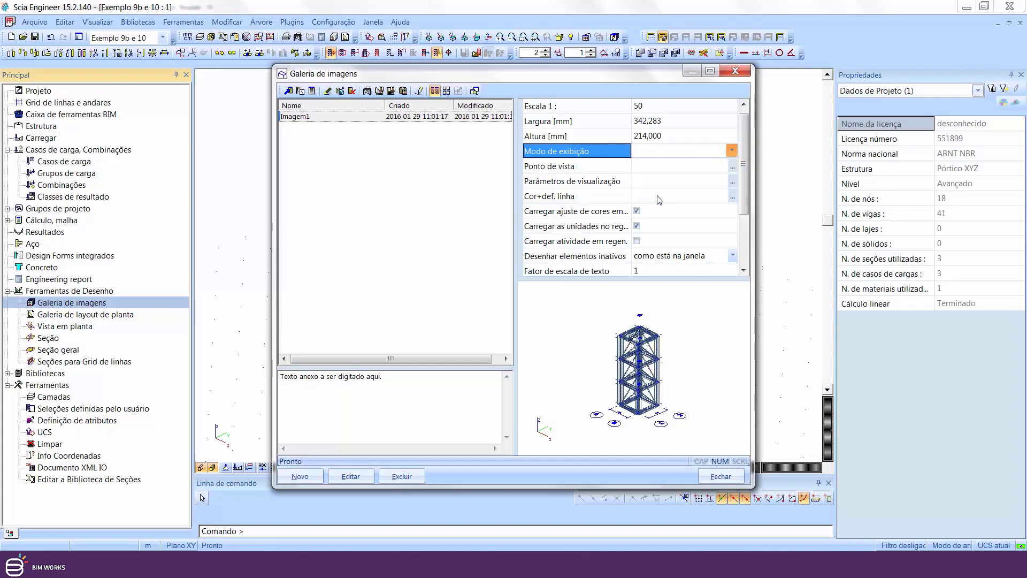
scroll(646, 384, up, 5)
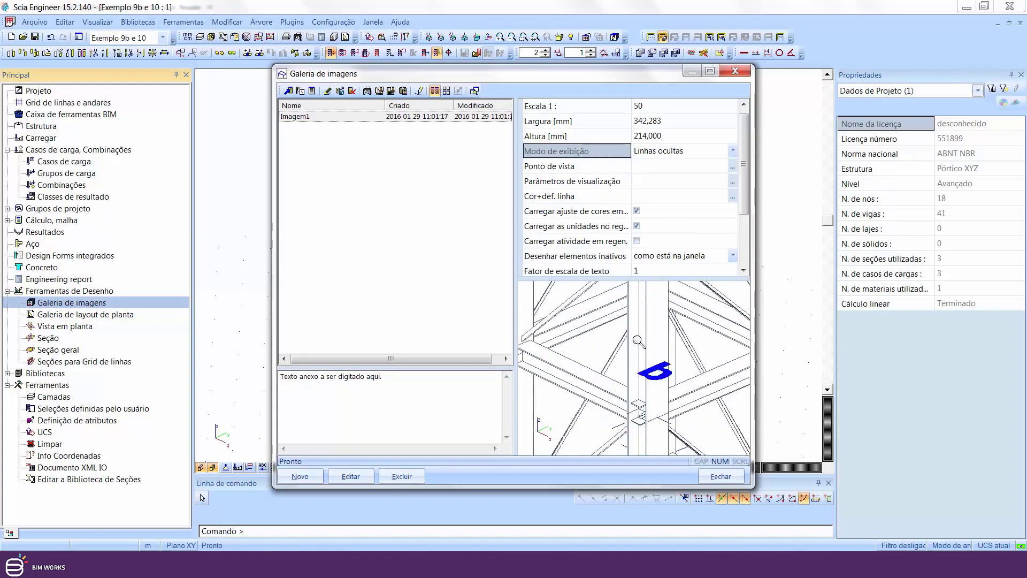
scroll(638, 340, down, 5)
click(721, 477)
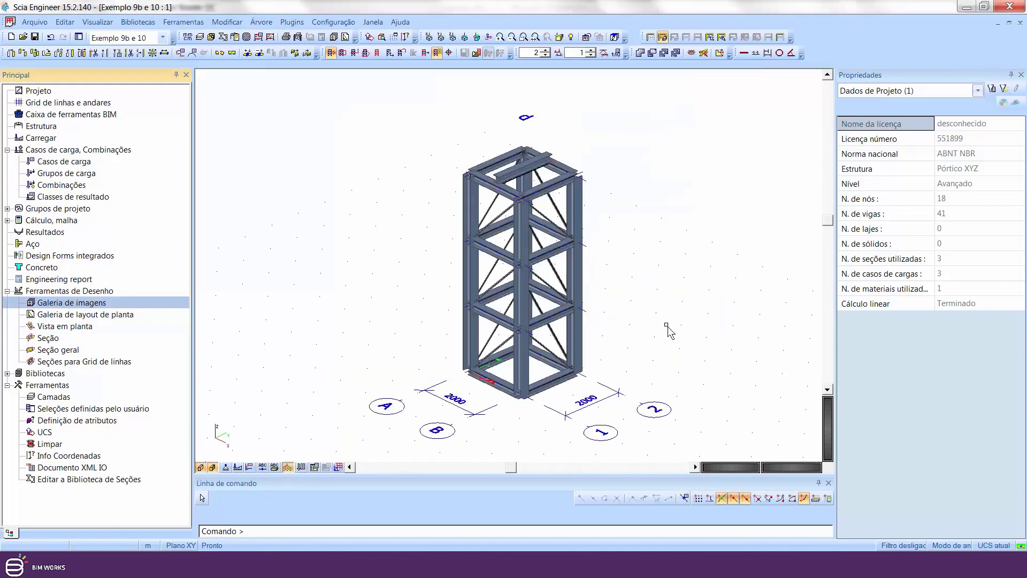
Save the current tower view to the desktop as an Adobe 3D PDF named exemplo 10, using A4 landscape, high mesh quality and solid rendering.
middle_drag(644, 268, 622, 304)
right_click(635, 270)
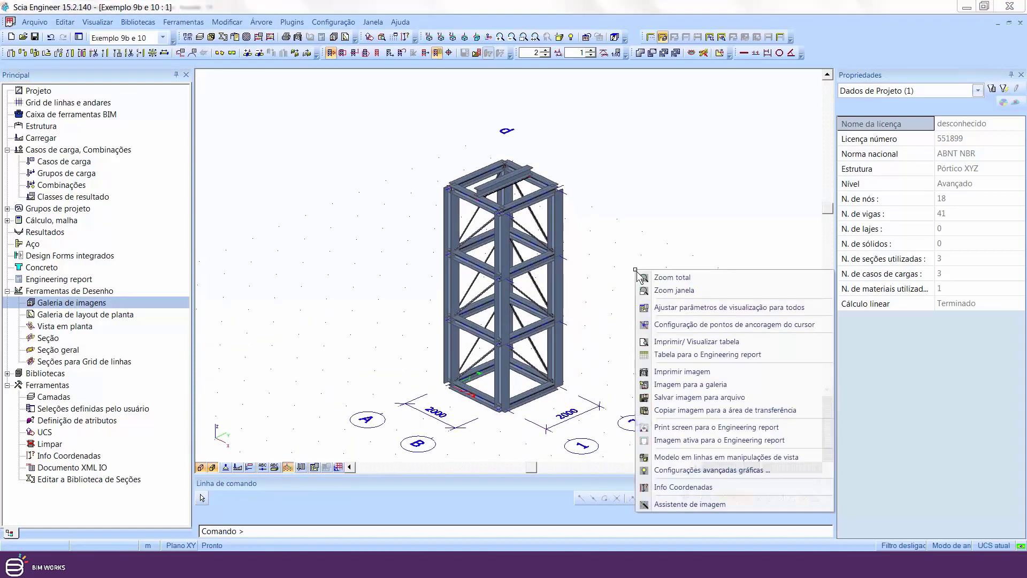
click(688, 398)
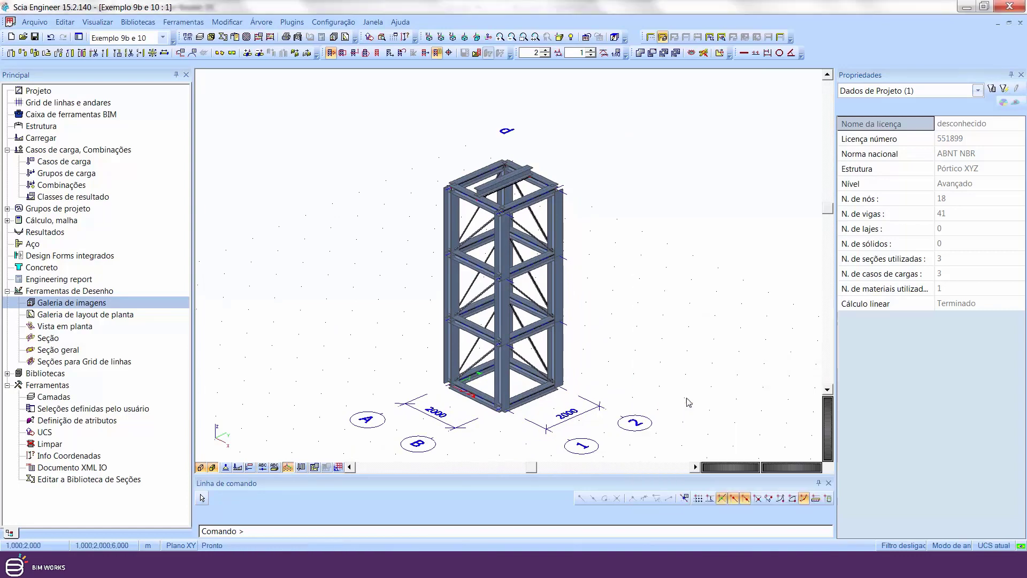
click(656, 301)
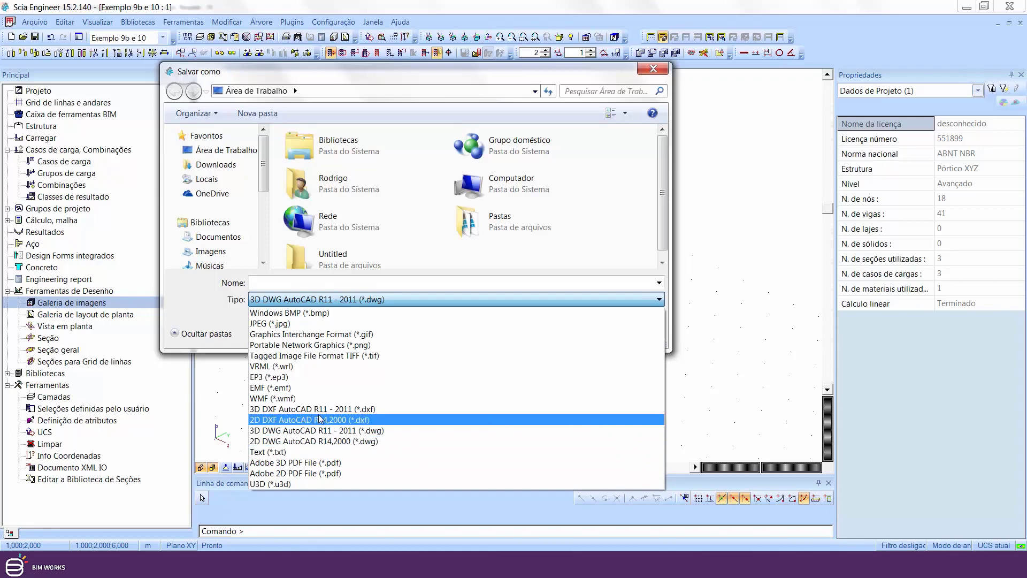
click(301, 462)
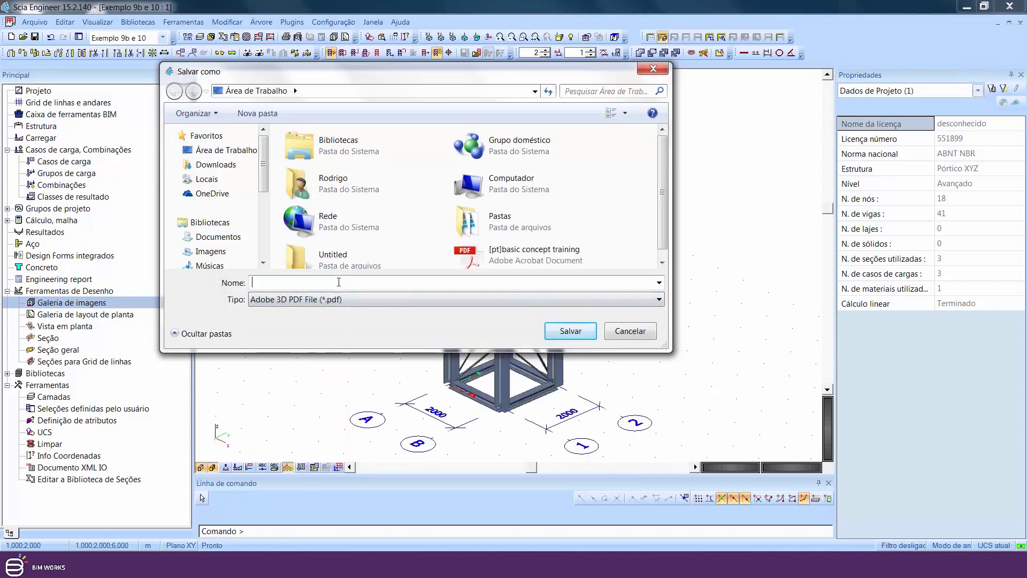
text(ex)
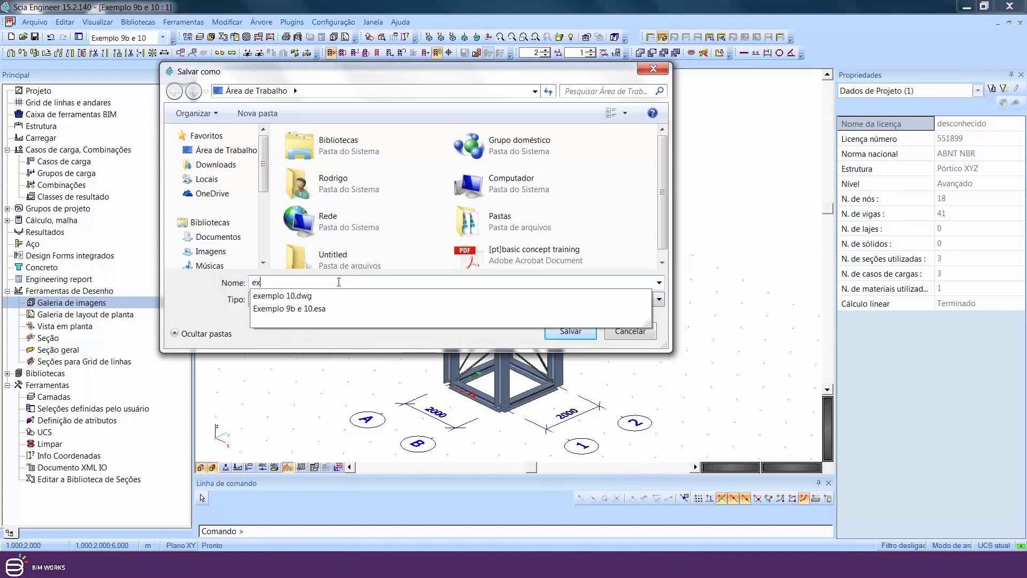
text(emplo 10)
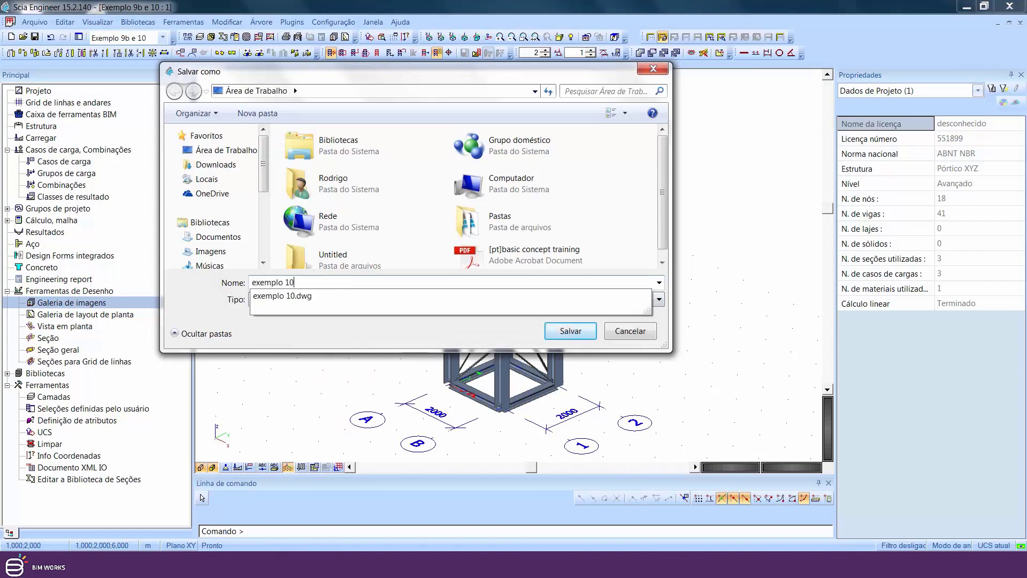
click(246, 154)
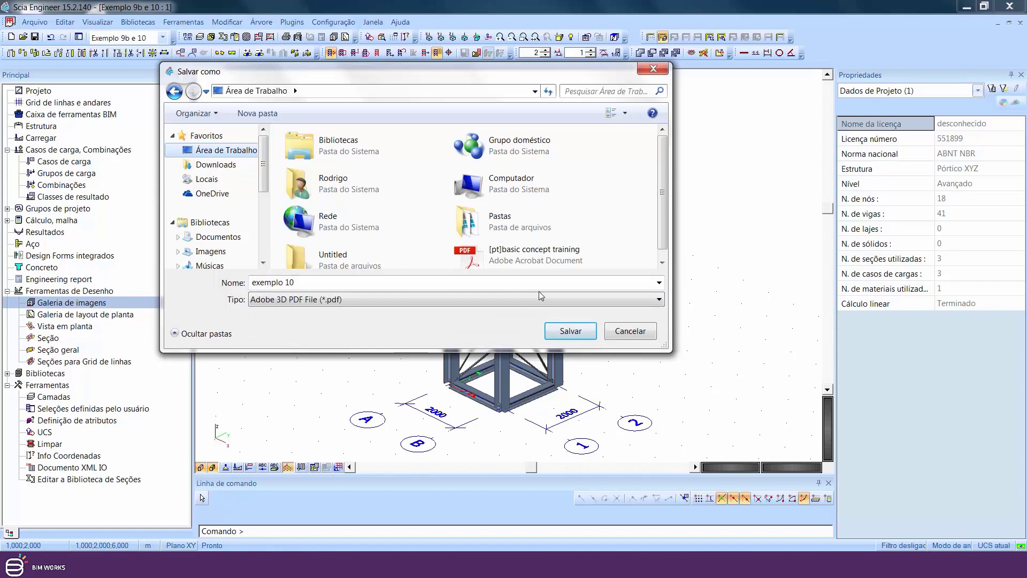
click(571, 331)
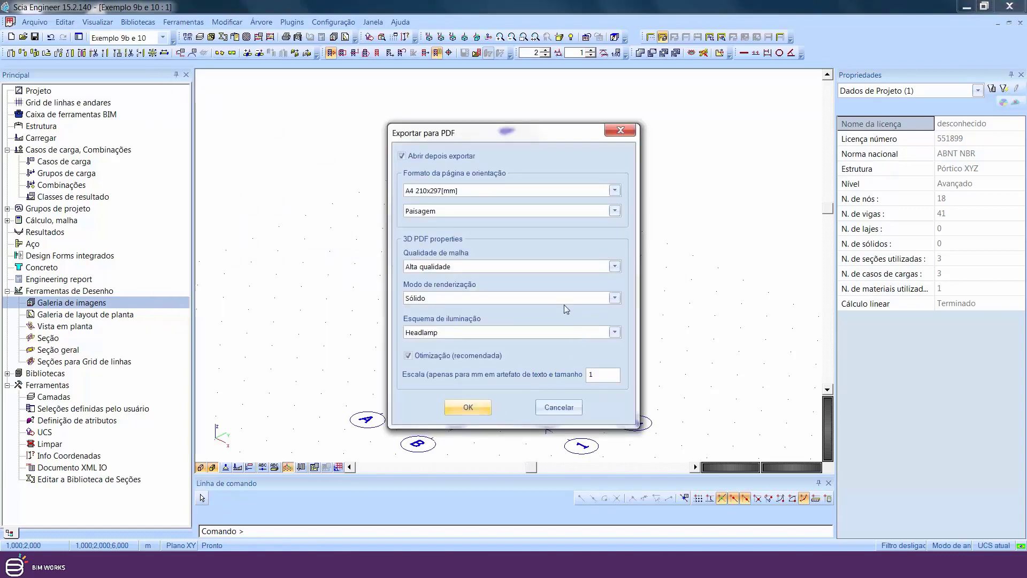
click(463, 408)
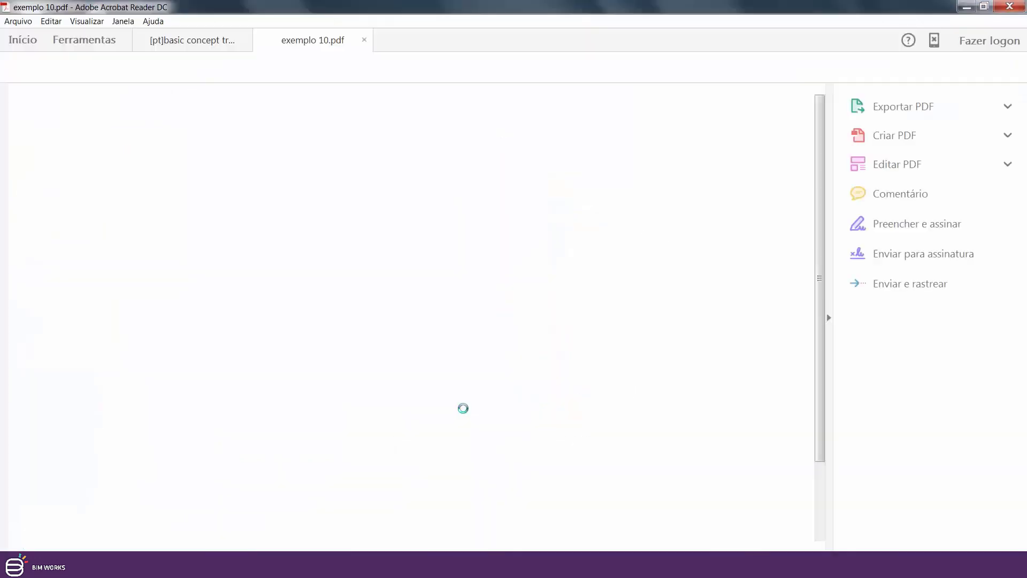
Trust the exported PDF's 3D content for one time only and rotate the tower model to inspect it.
click(780, 96)
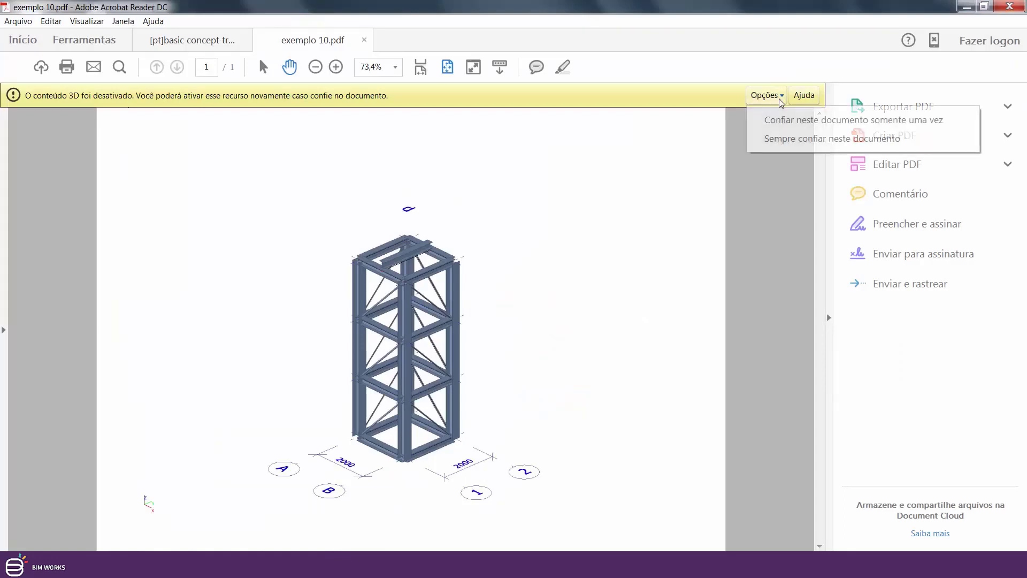
click(799, 120)
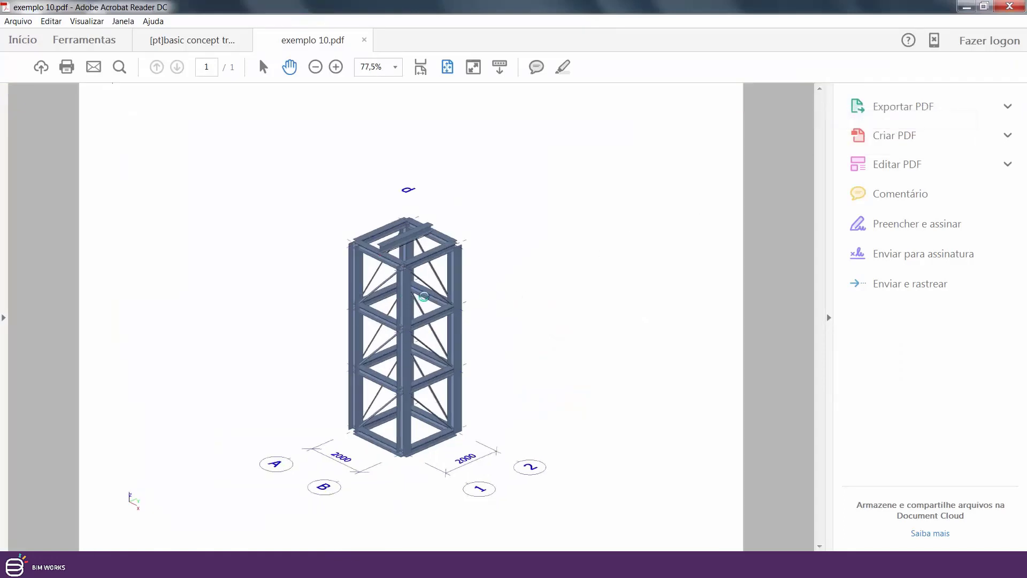
drag(424, 297, 227, 145)
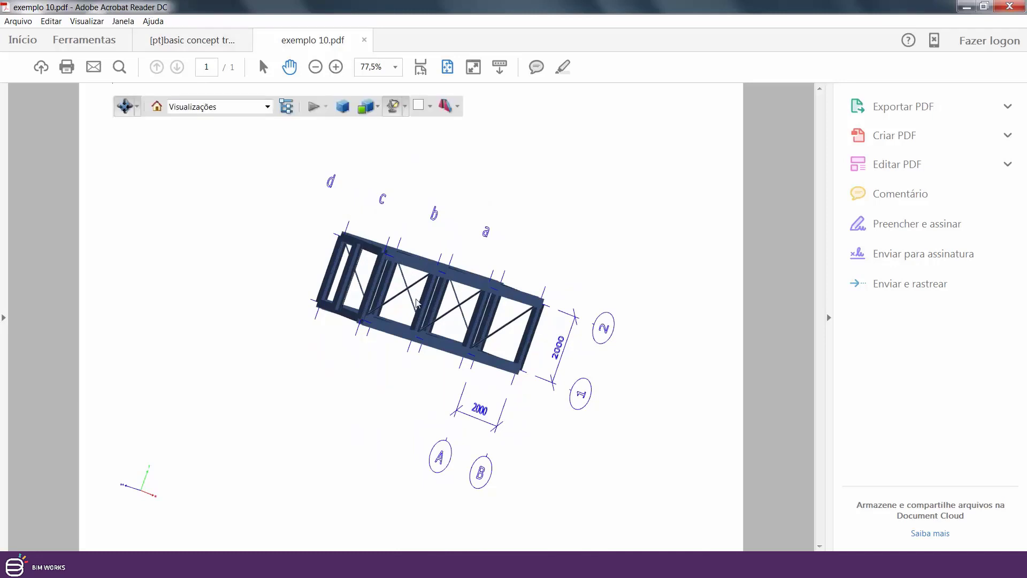
drag(418, 303, 323, 301)
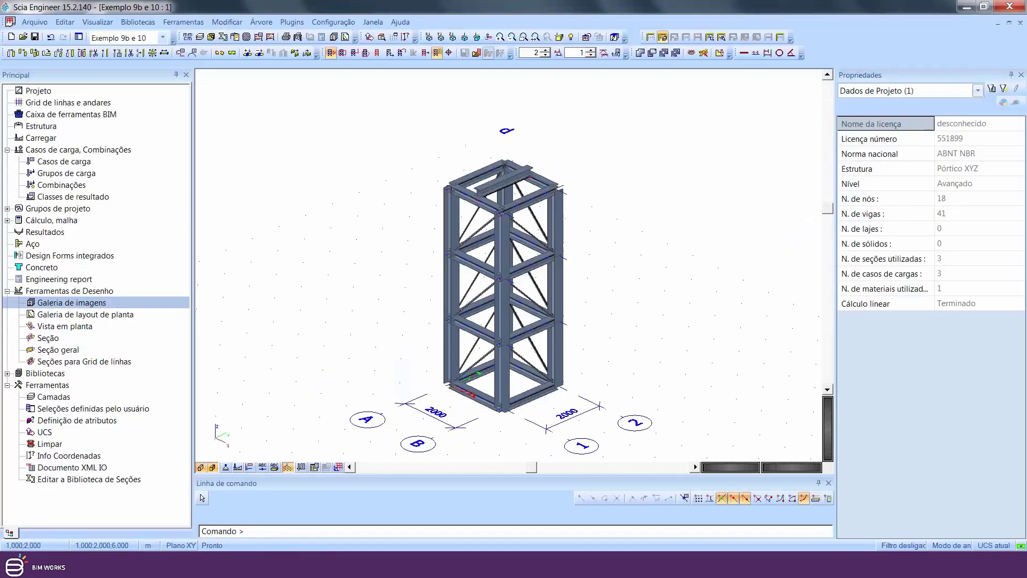
right_click(710, 187)
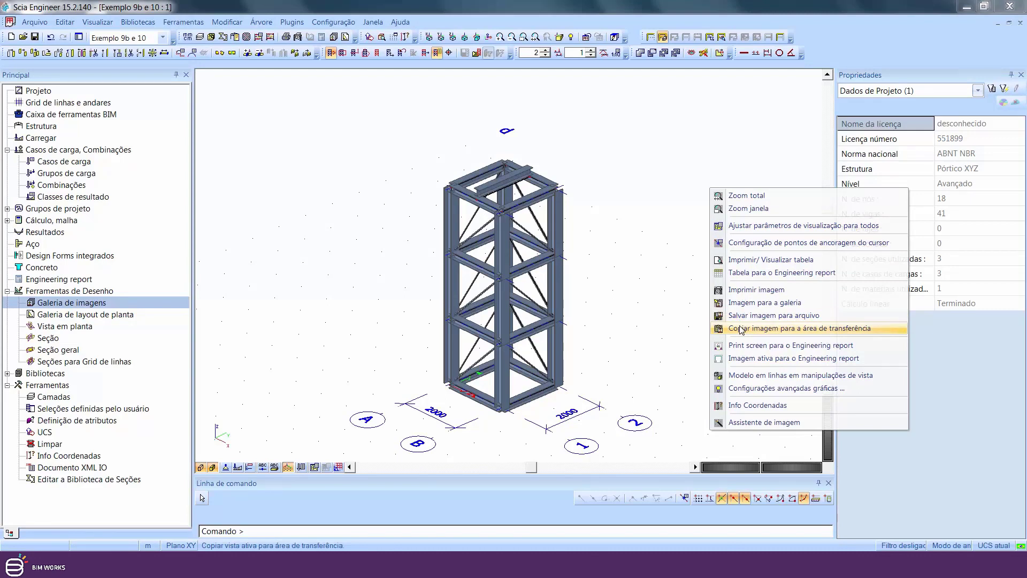
click(742, 302)
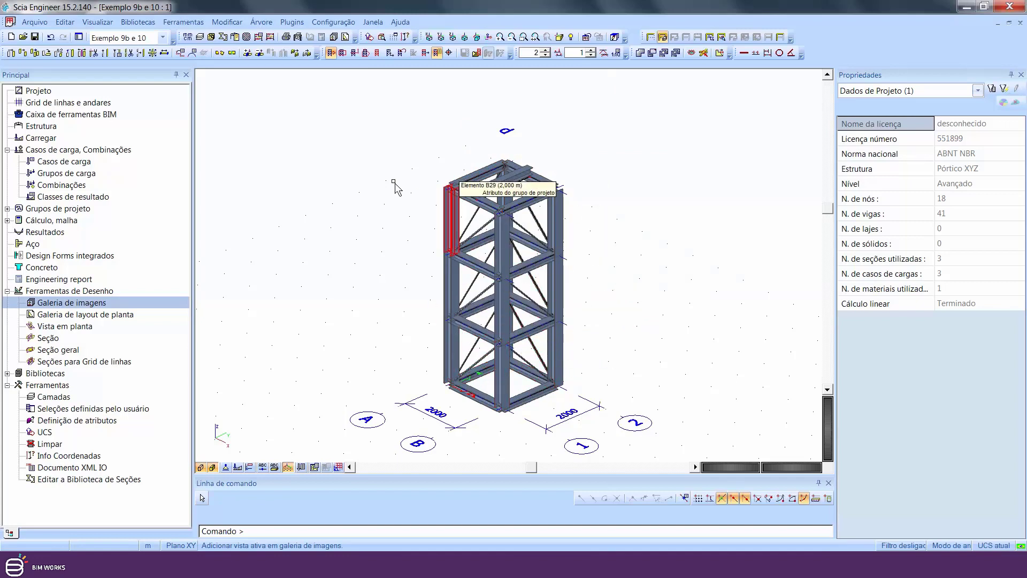
Enable the Desenhos GA automáticos functionality in the project data.
double_click(36, 92)
click(402, 137)
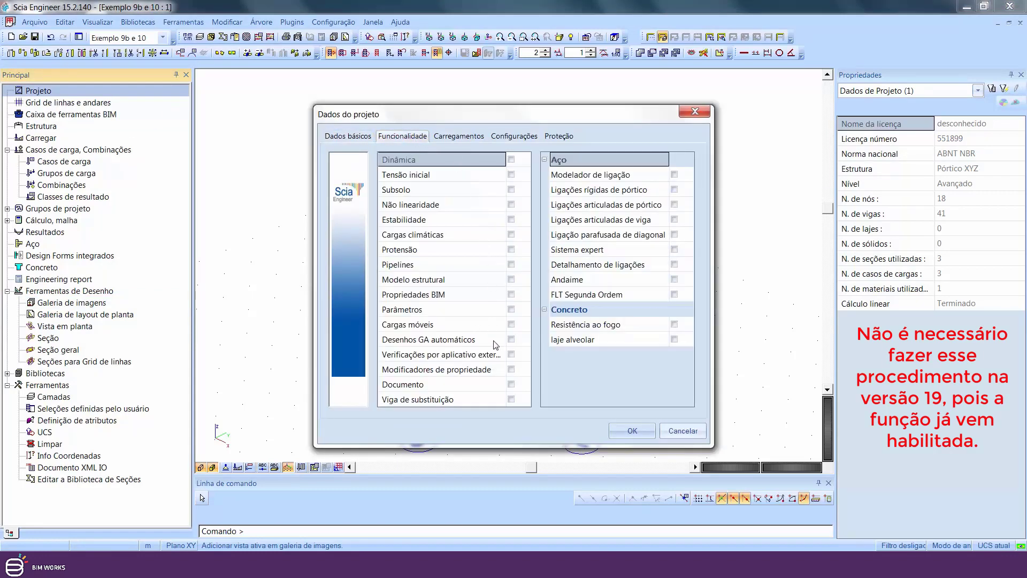
click(512, 340)
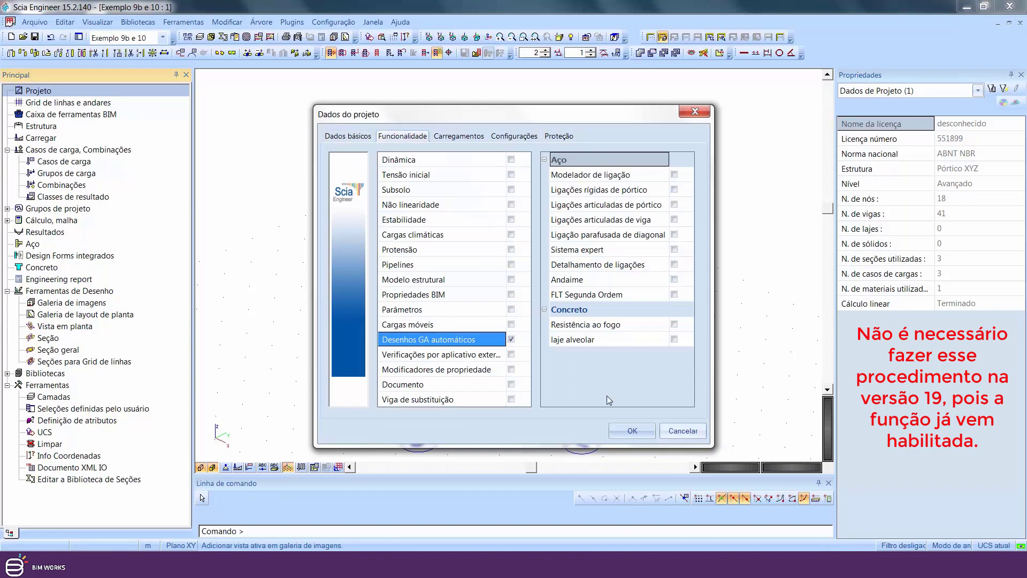
click(630, 432)
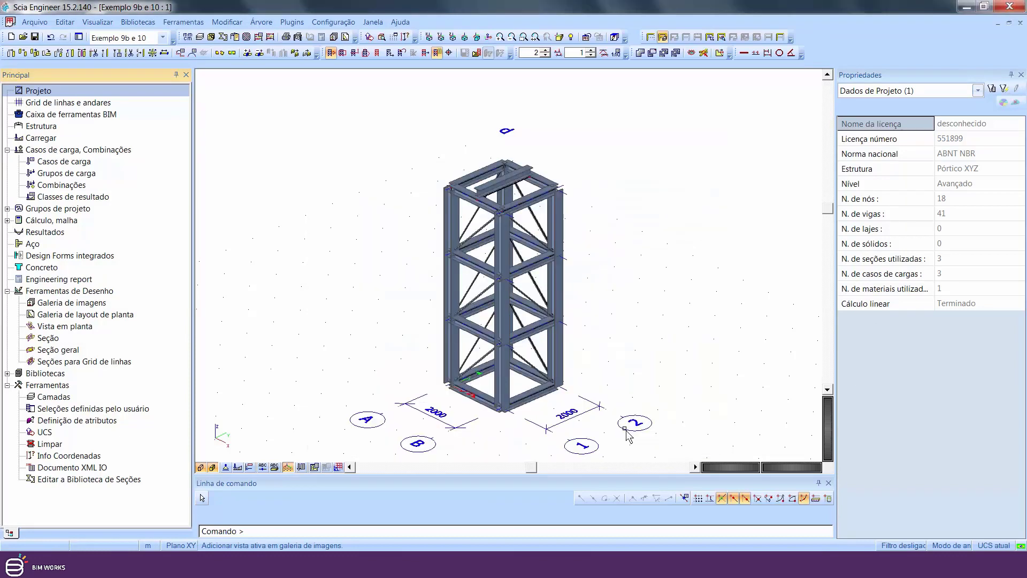
double_click(75, 302)
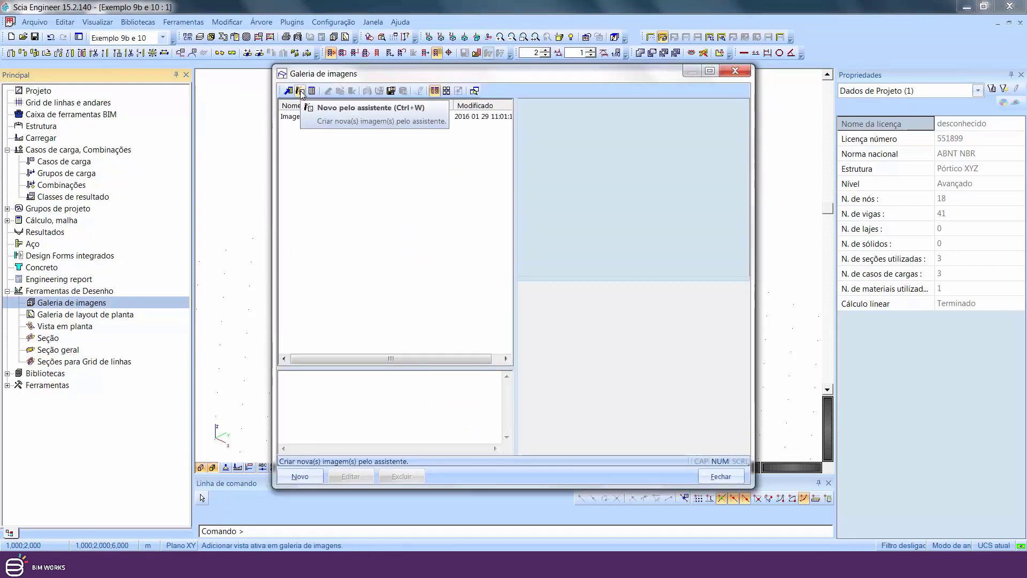
click(300, 91)
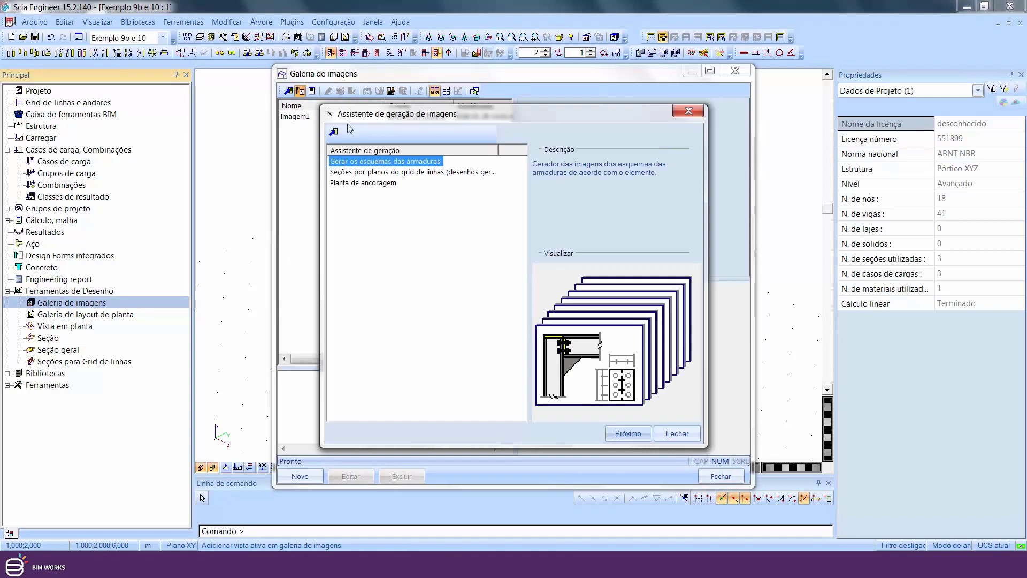
click(364, 175)
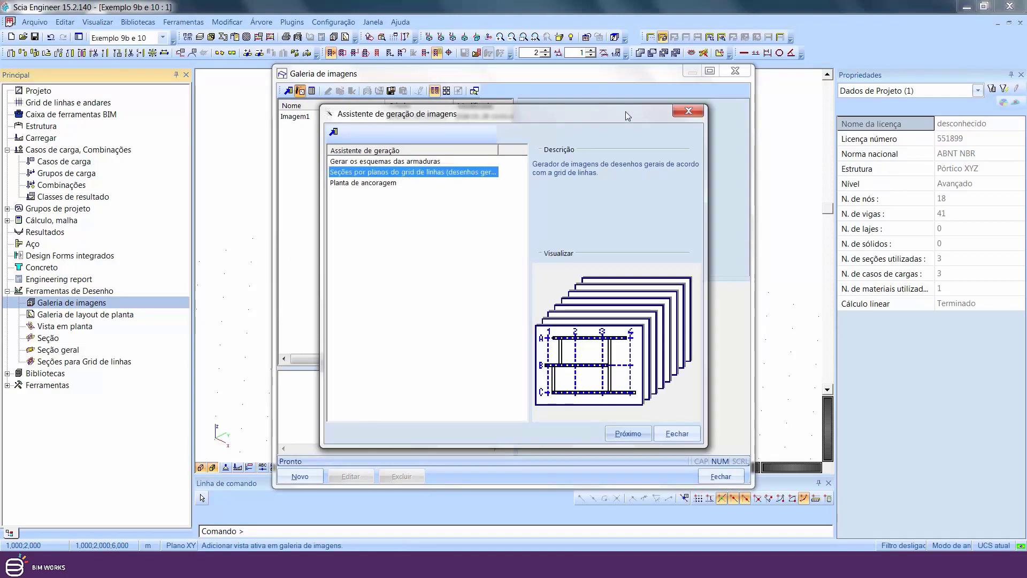
click(689, 111)
click(735, 70)
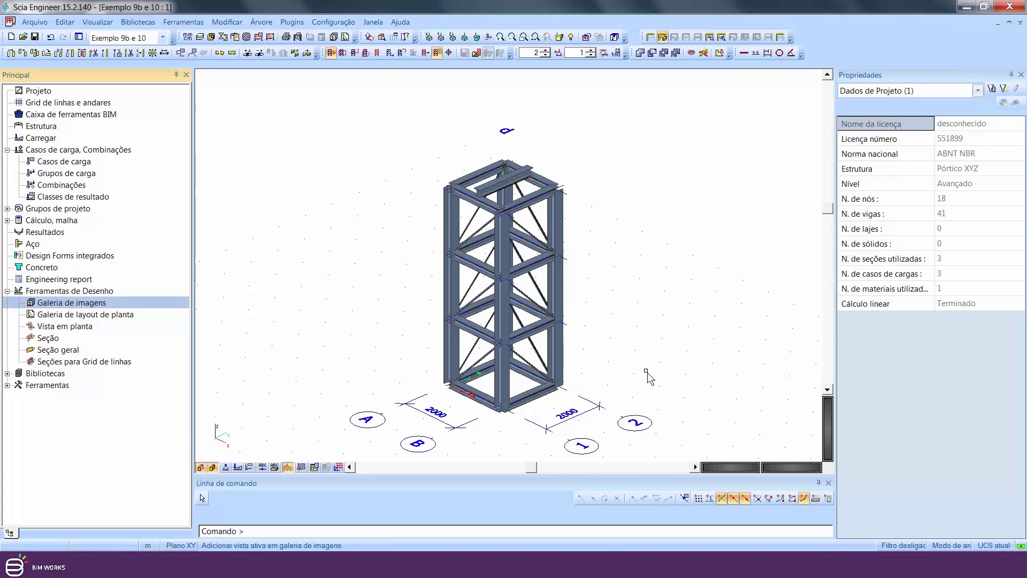
Start the image gallery's generation wizard for sections by line-grid planes, with a 2 mm image-name font and a scale of 1:50.
ctrl+right_drag(654, 341, 711, 351)
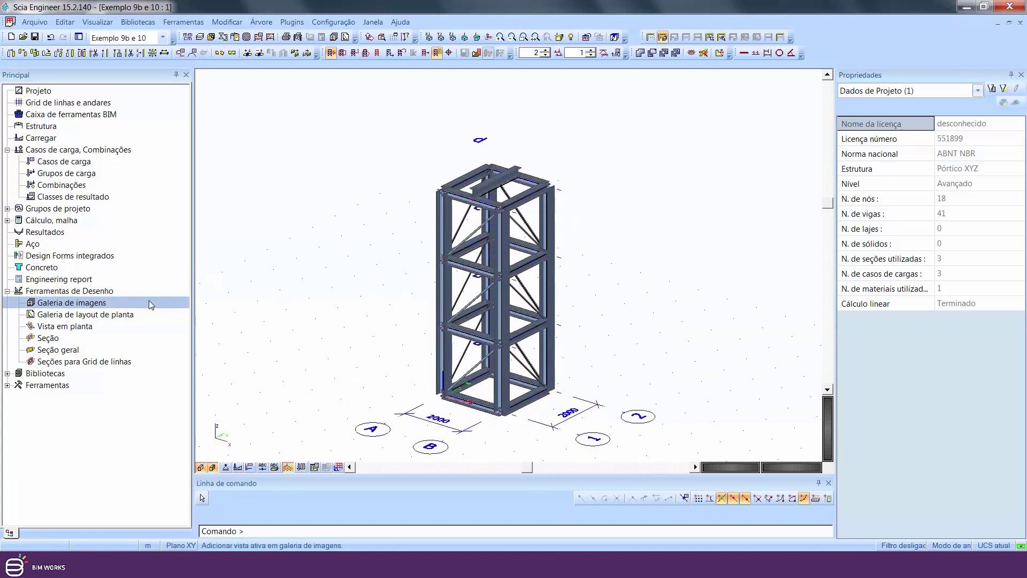
double_click(53, 303)
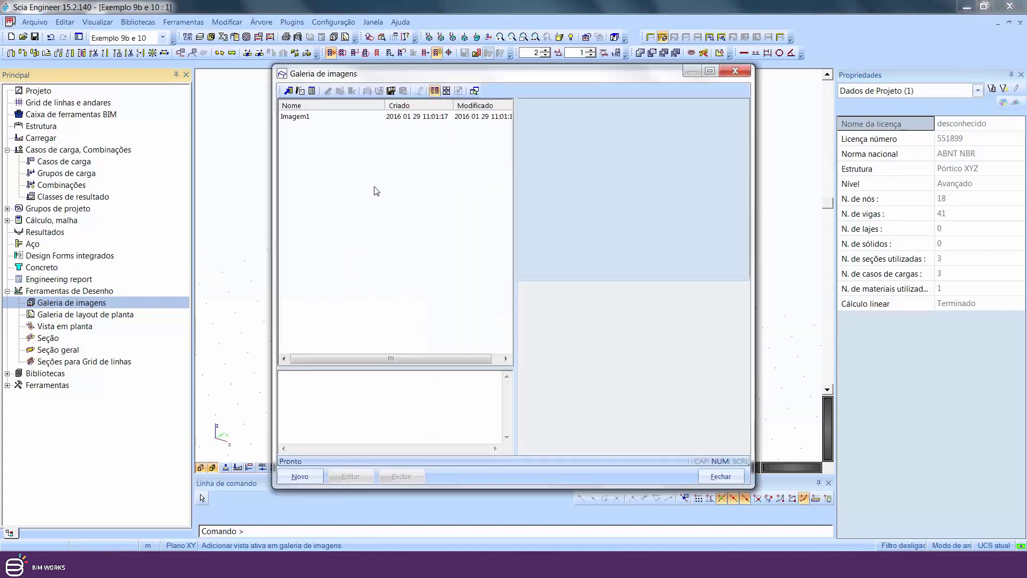
click(299, 90)
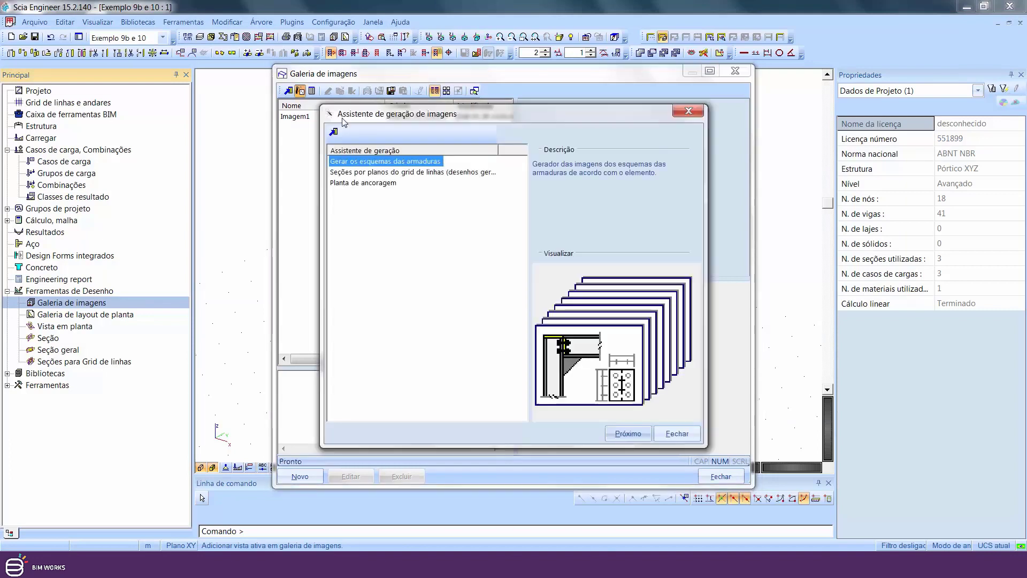
click(373, 172)
click(622, 433)
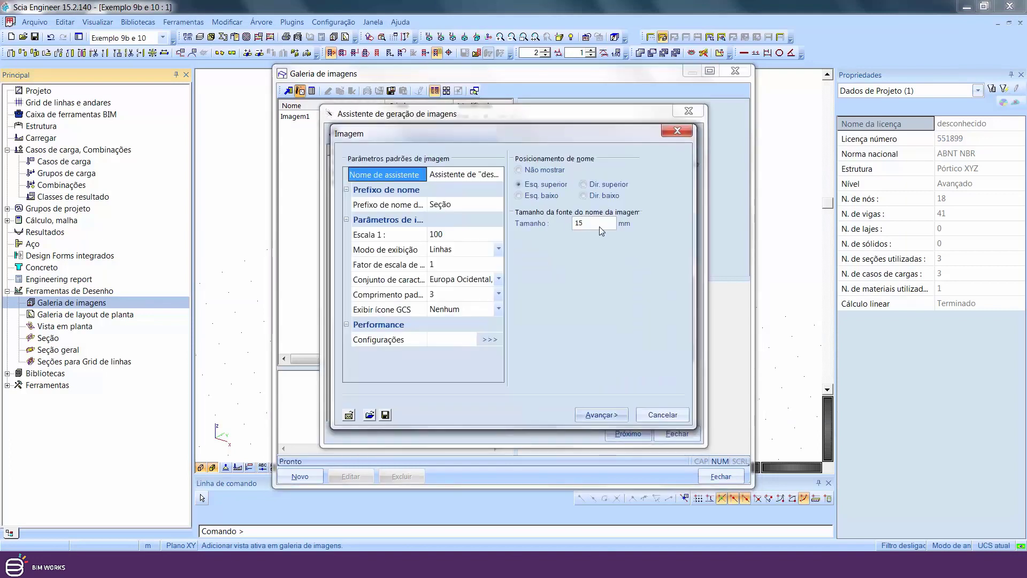
double_click(577, 222)
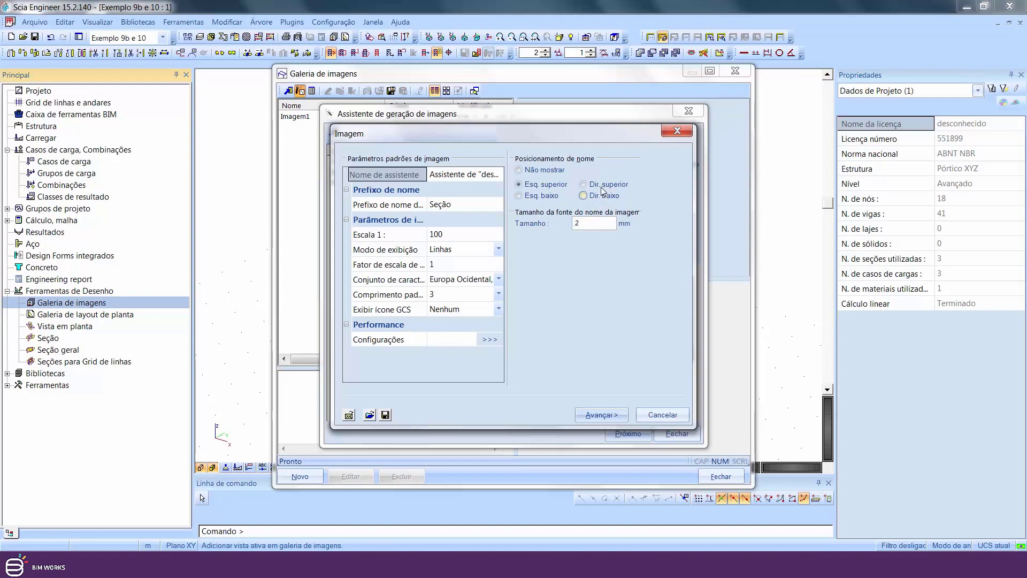
click(462, 236)
text(50)
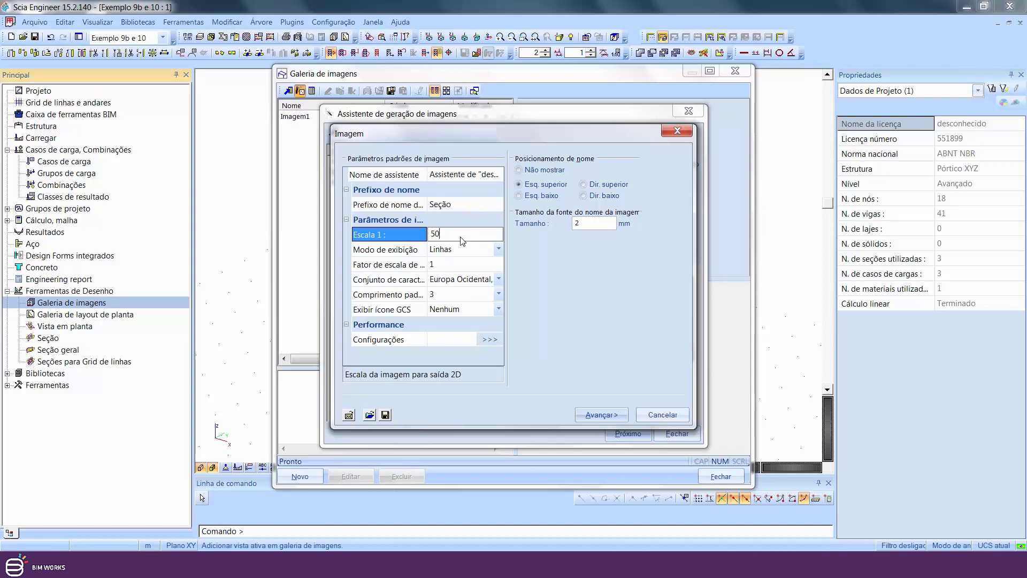
click(601, 415)
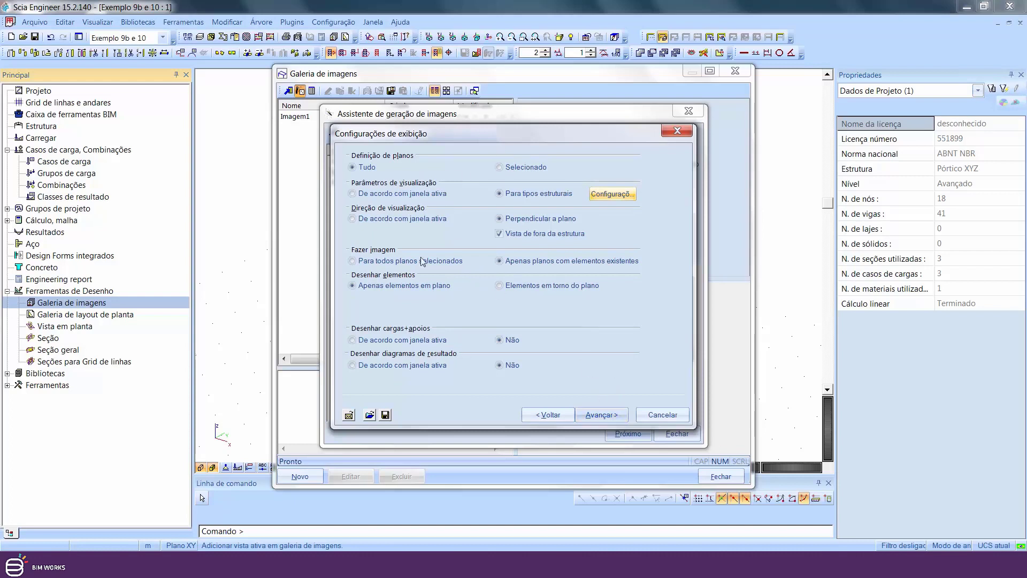
Generate section images for all grid planes containing elements, viewed perpendicular to the plane, and close the wizard.
click(500, 219)
click(616, 414)
click(615, 414)
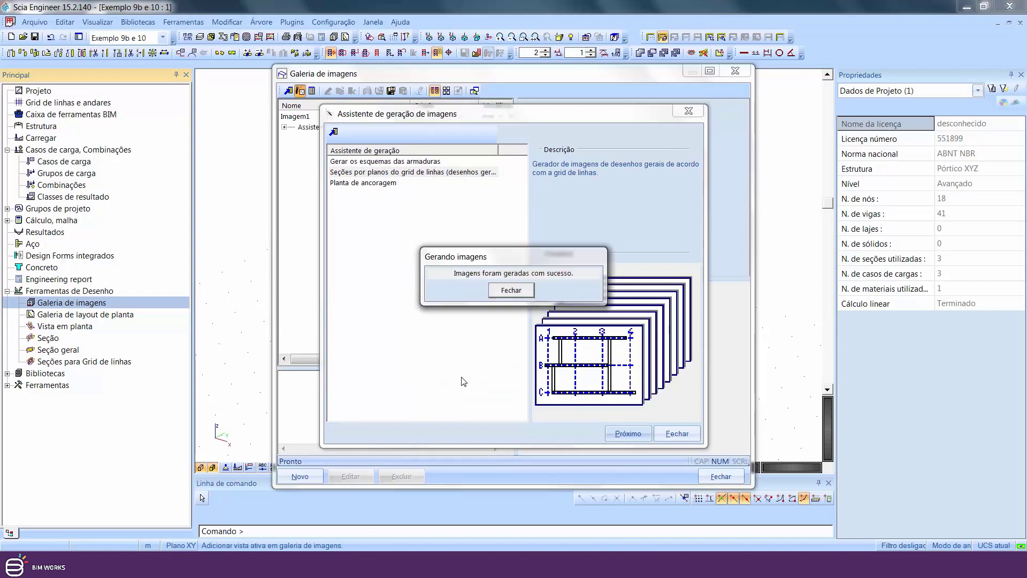
click(511, 290)
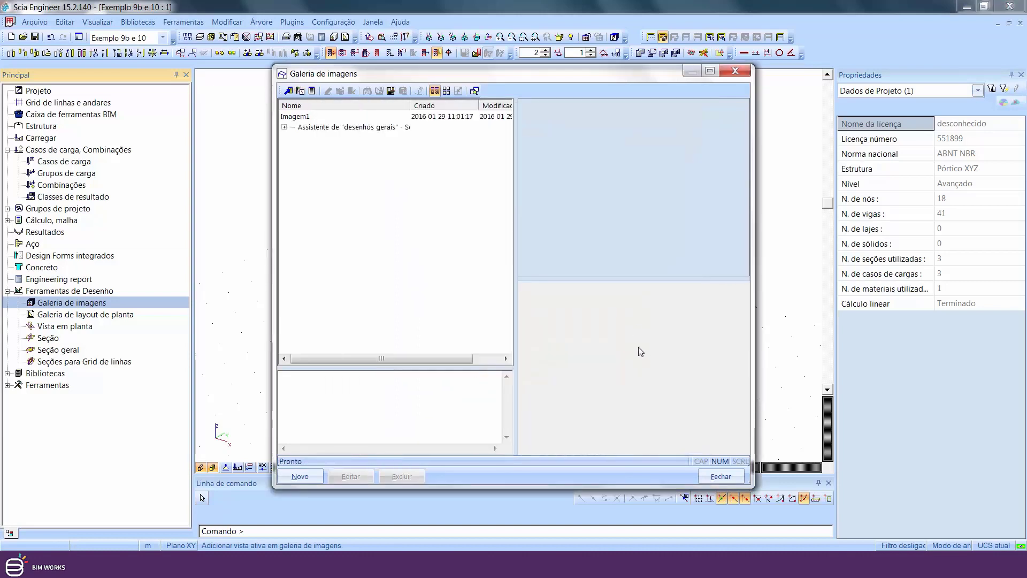
Expand the generated general-drawings group in the gallery and preview its section images from Seção - A through Seção - b.
click(285, 127)
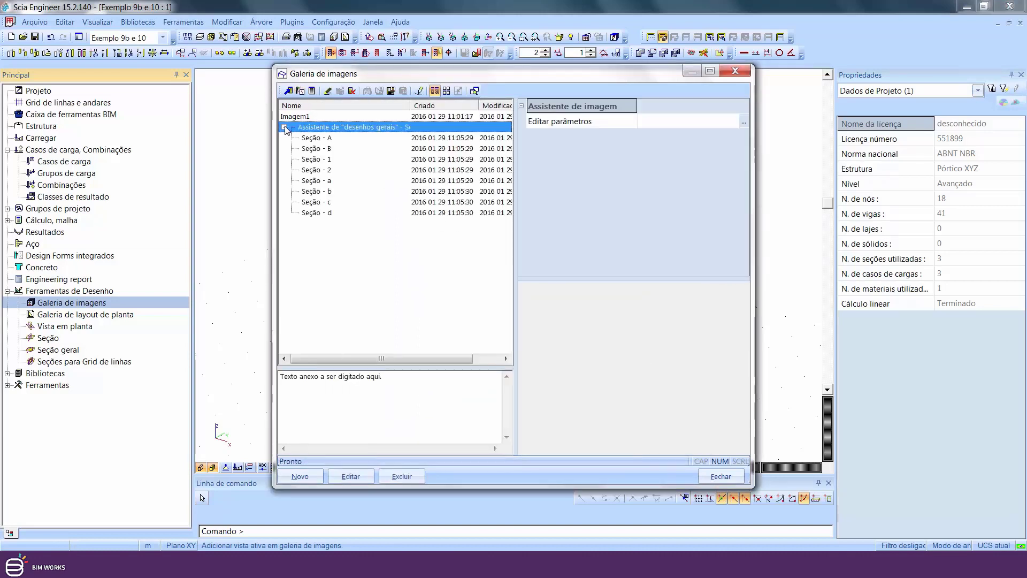
click(313, 138)
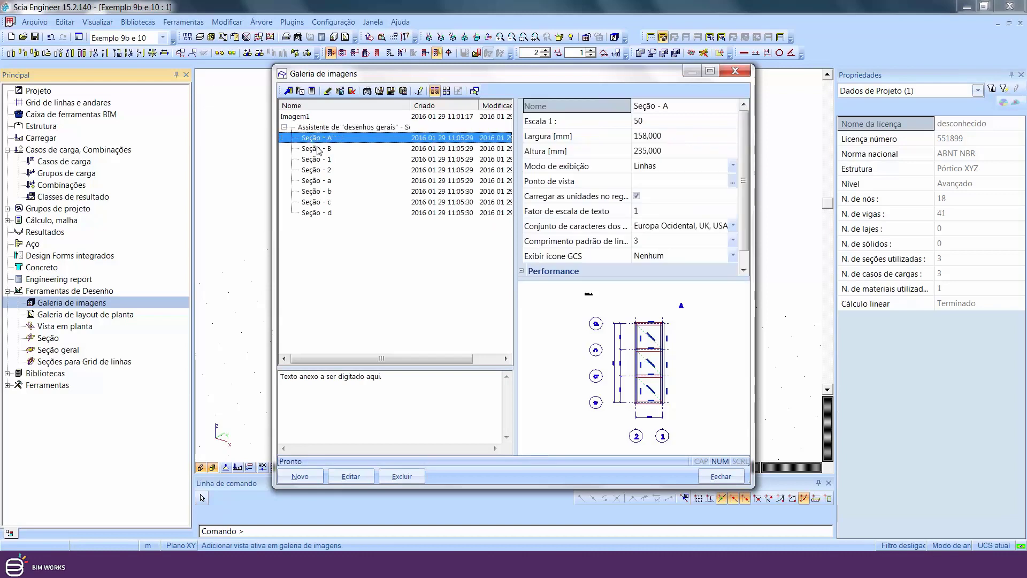
key(Down)
key(Down)
key(Down)
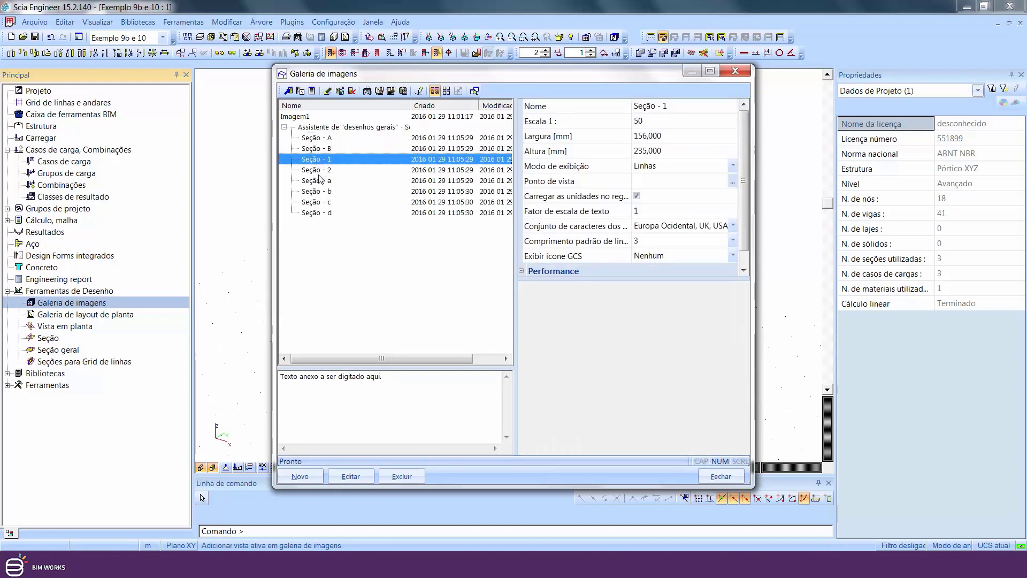
key(Down)
key(Down)
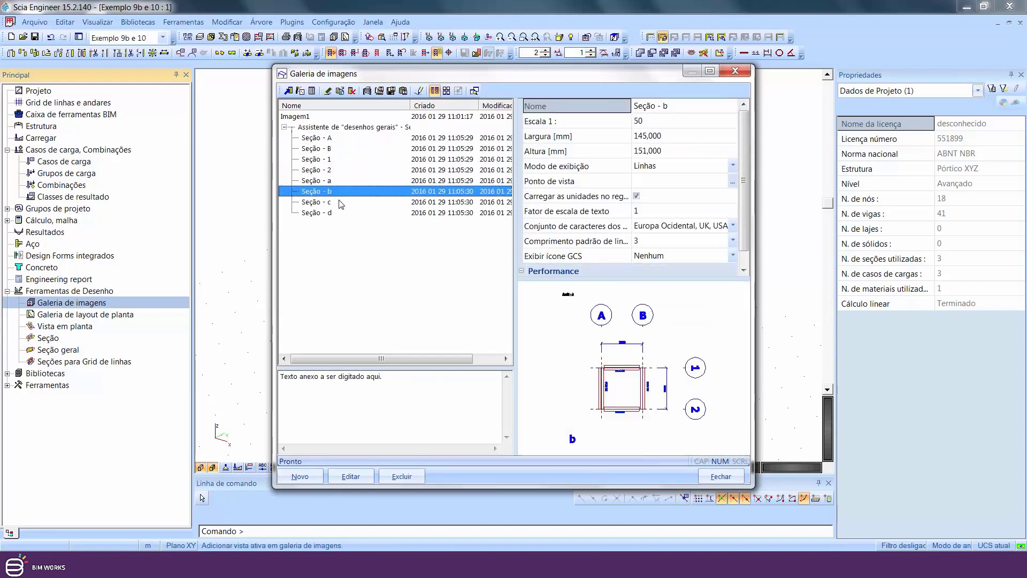
Examine the profile labels and dimensions of the Seção - B image in the image editor and gallery preview, without saving changes.
key(Up)
key(Up)
key(Up)
key(Up)
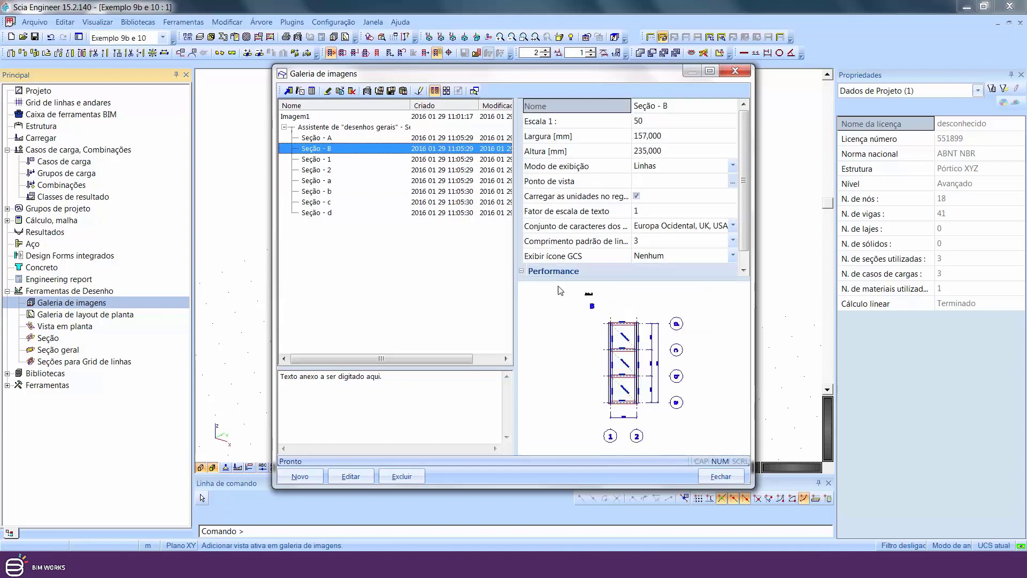
double_click(628, 340)
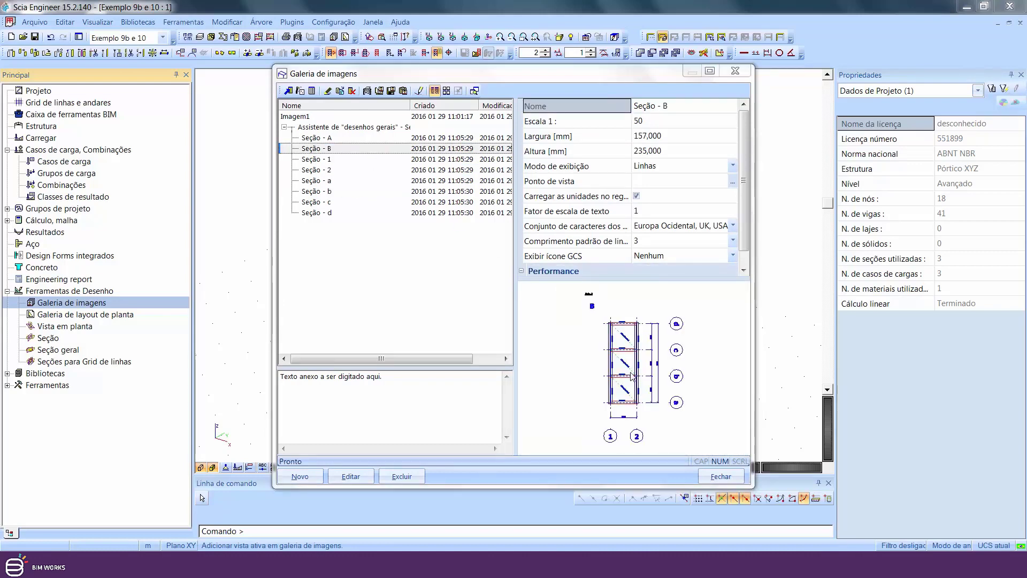
scroll(409, 268, up, 5)
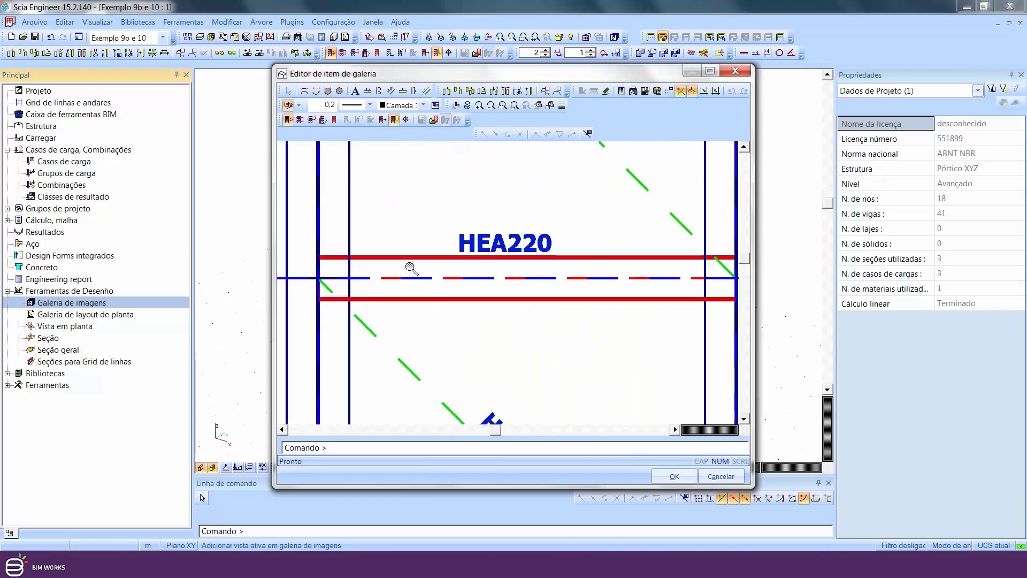
scroll(409, 268, down, 5)
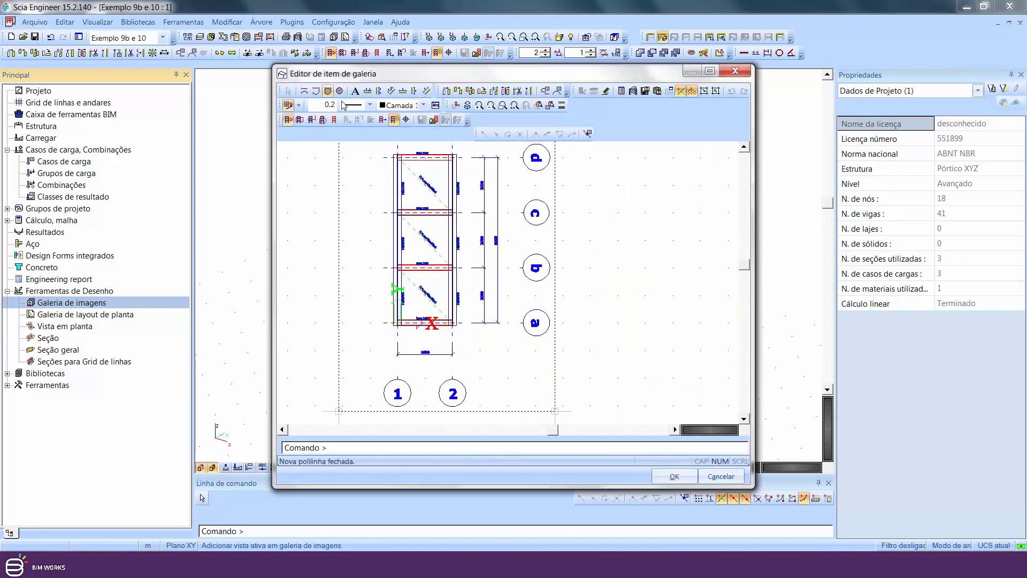
scroll(421, 252, up, 6)
scroll(421, 252, down, 8)
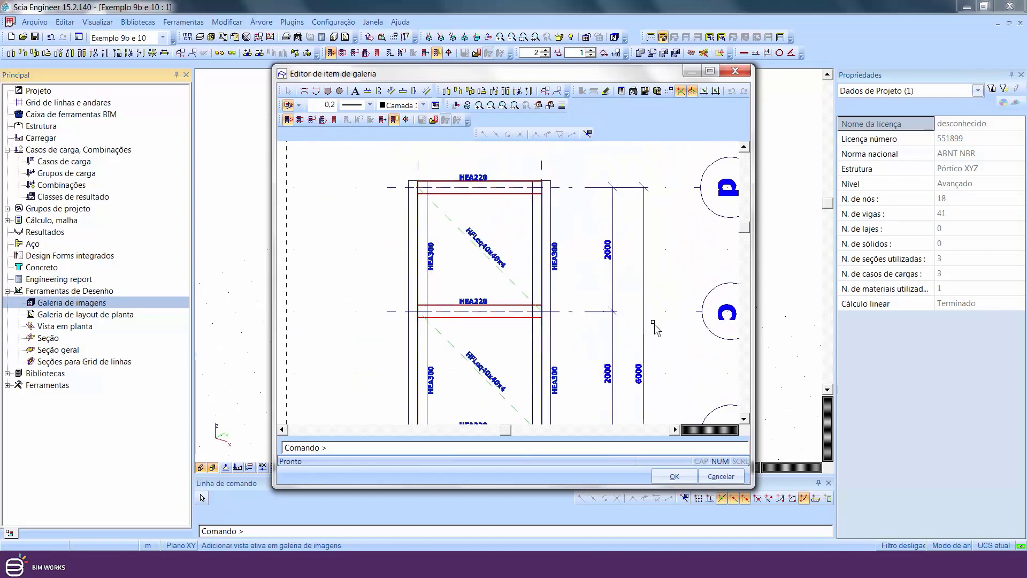
click(742, 76)
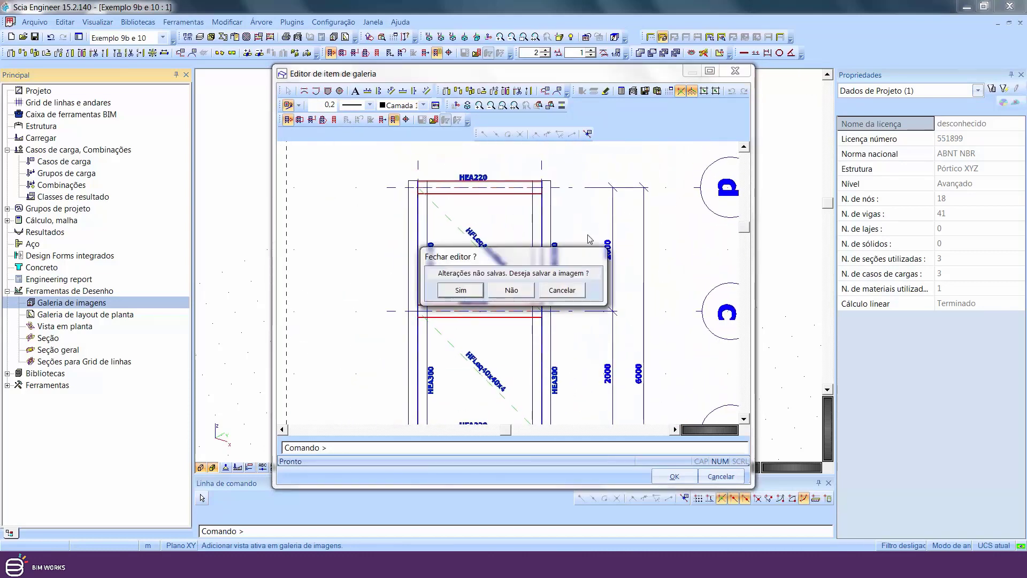
click(525, 293)
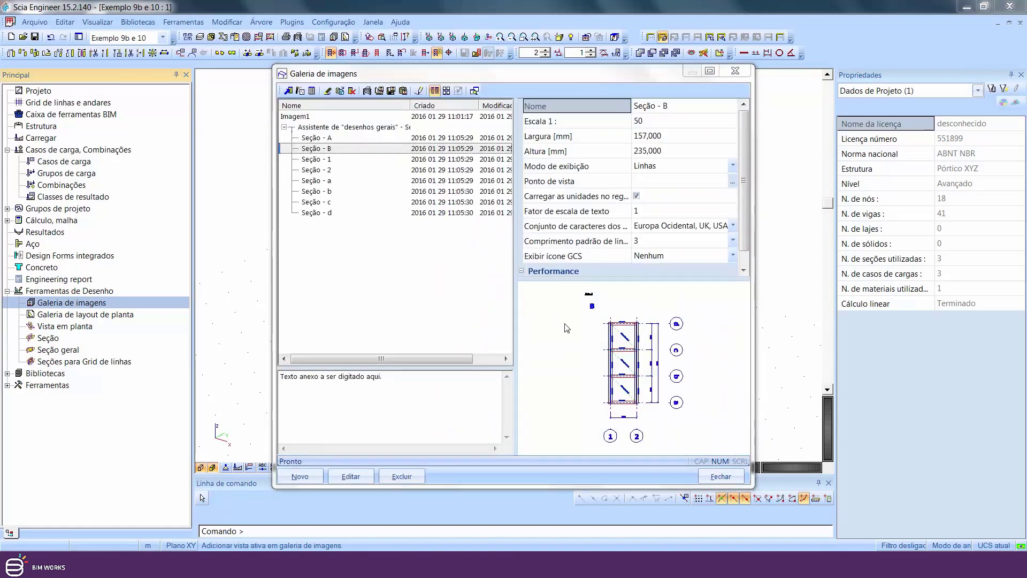
scroll(631, 365, up, 5)
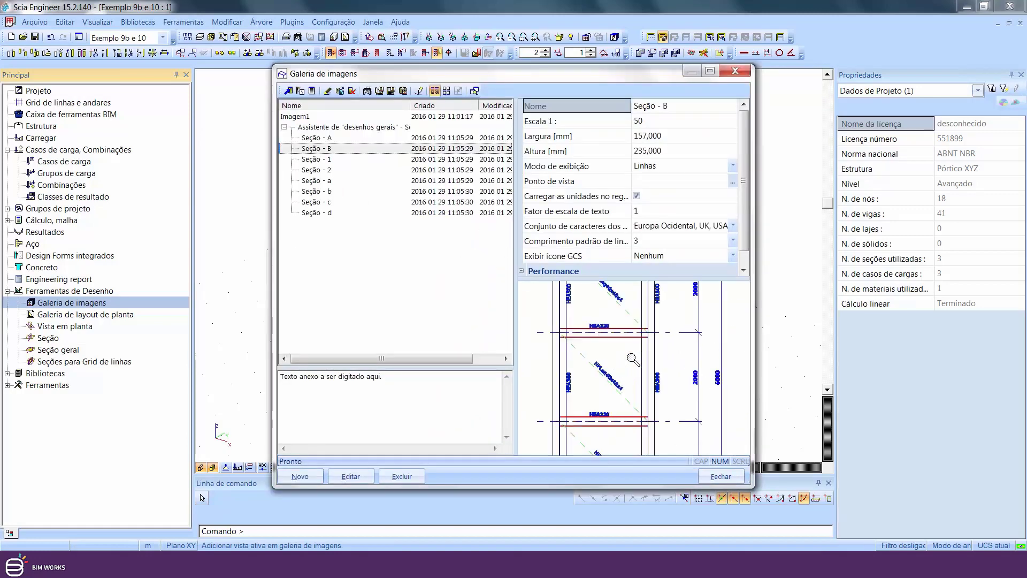
scroll(706, 327, down, 5)
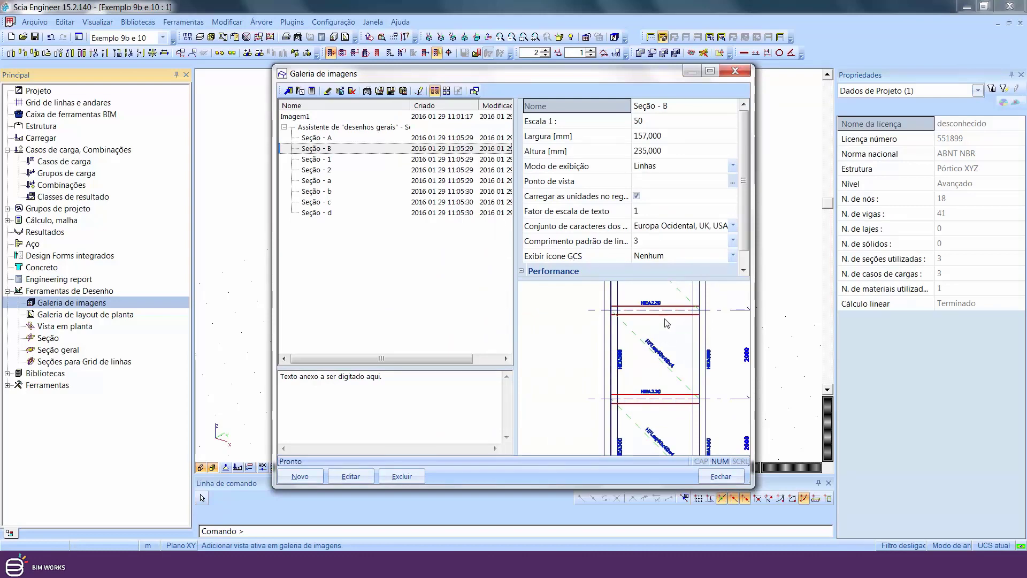
Review the section wizard's structural-type palette and its option for drawing elements around the plane, and cancel the wizard.
click(301, 91)
double_click(372, 172)
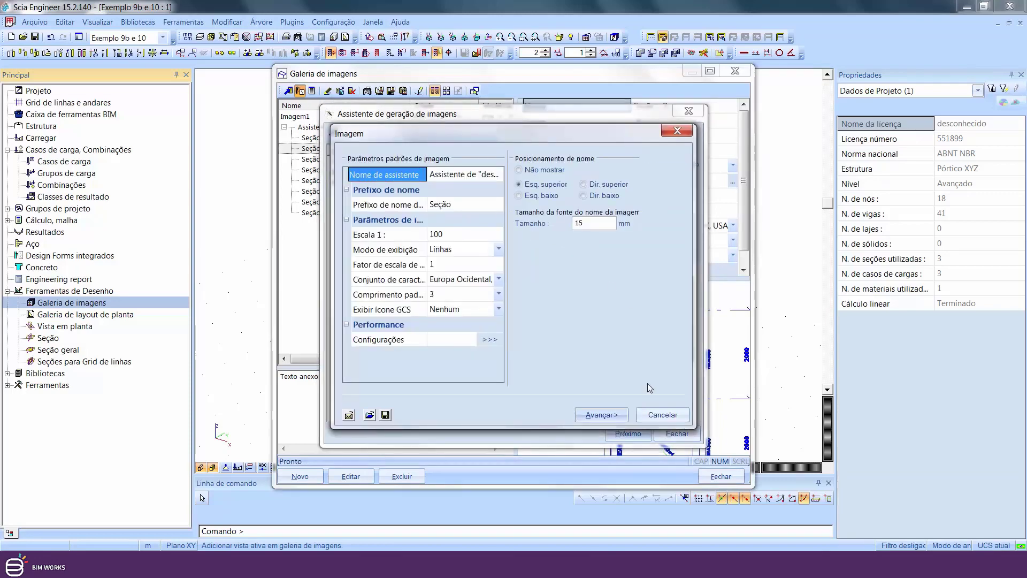
click(602, 416)
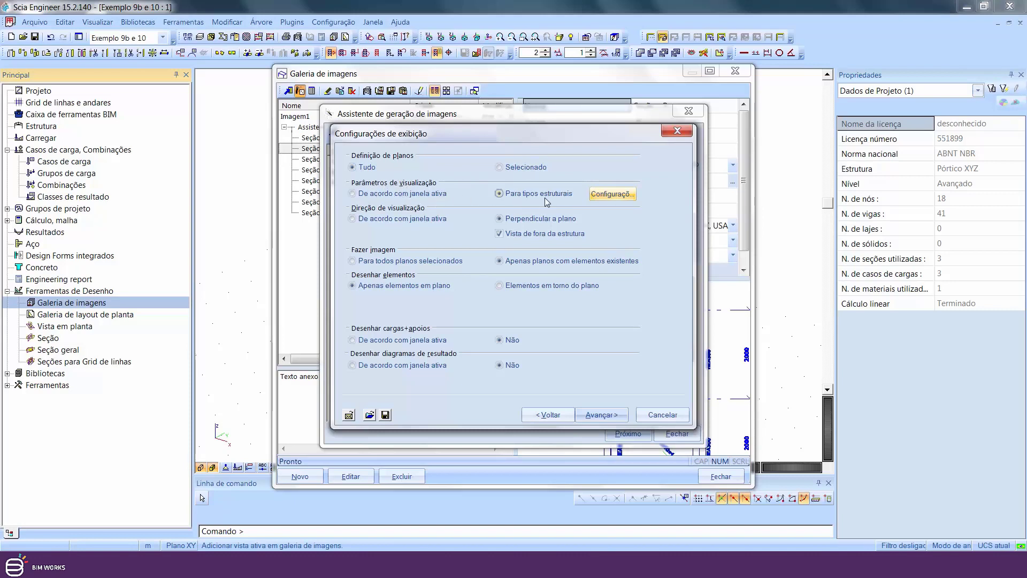
click(621, 197)
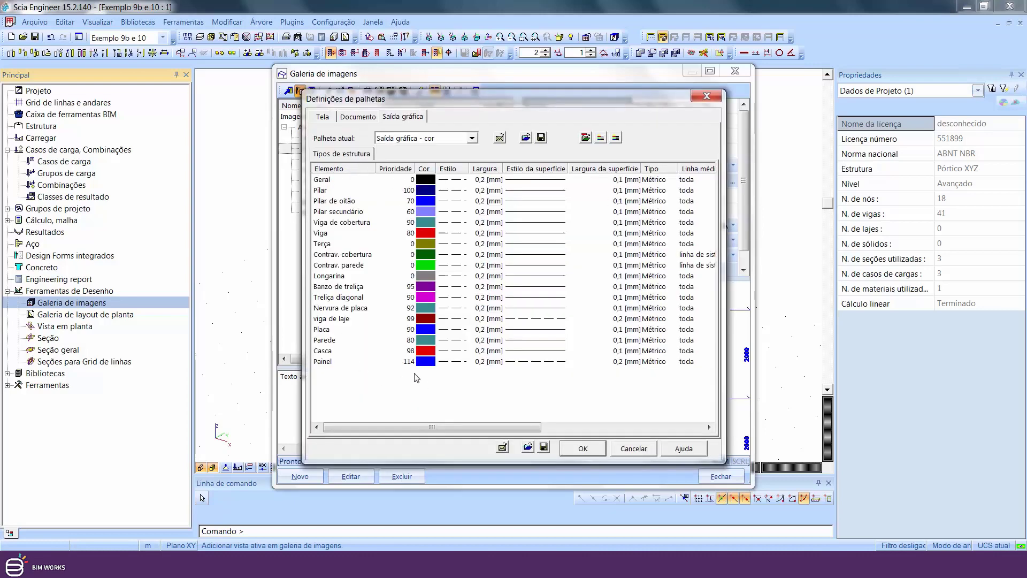
click(637, 449)
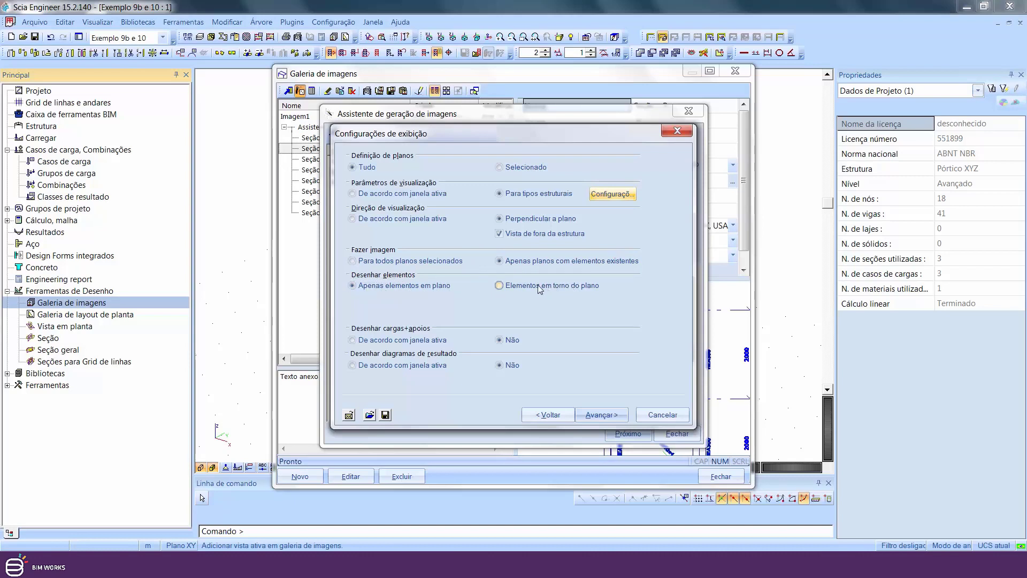
click(500, 286)
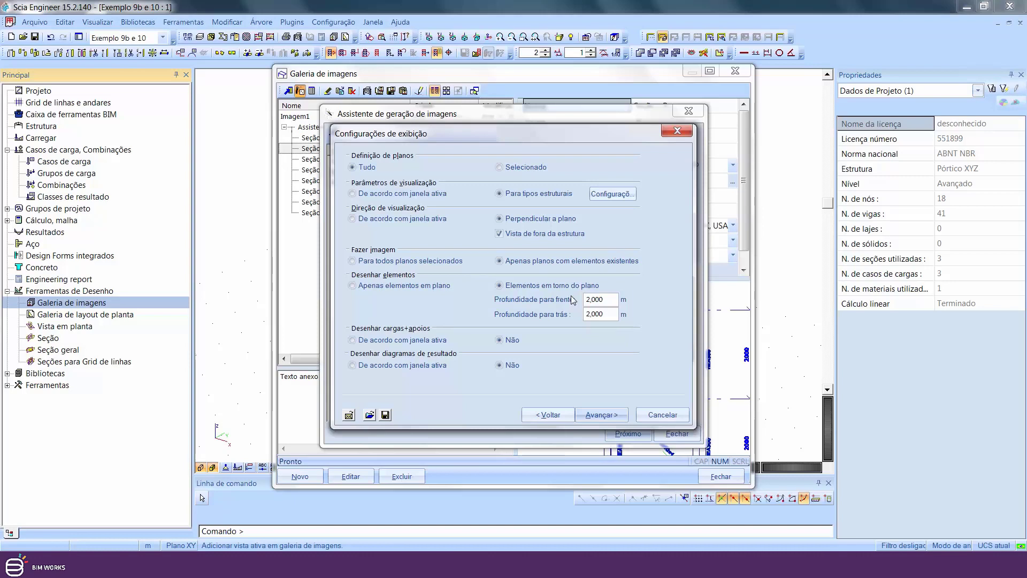
click(353, 286)
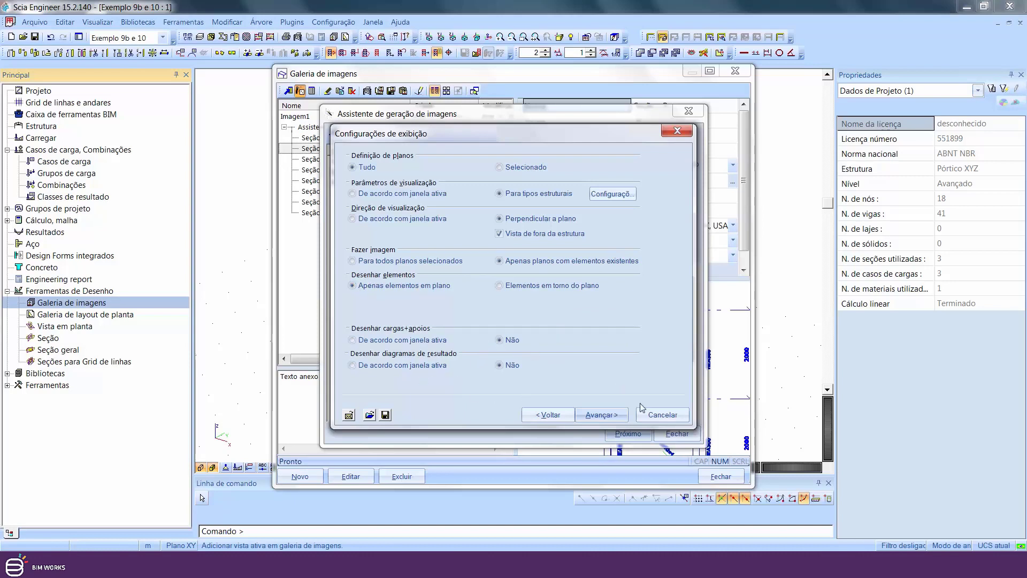
click(654, 416)
click(689, 434)
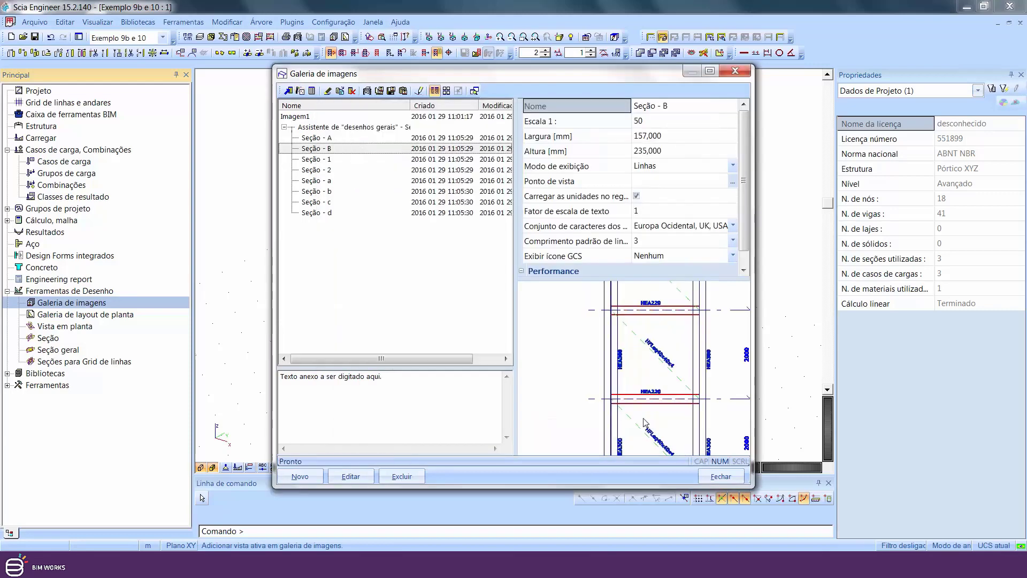
Close the image gallery and create a new sheet with a title stamp in the plan layout gallery.
click(721, 476)
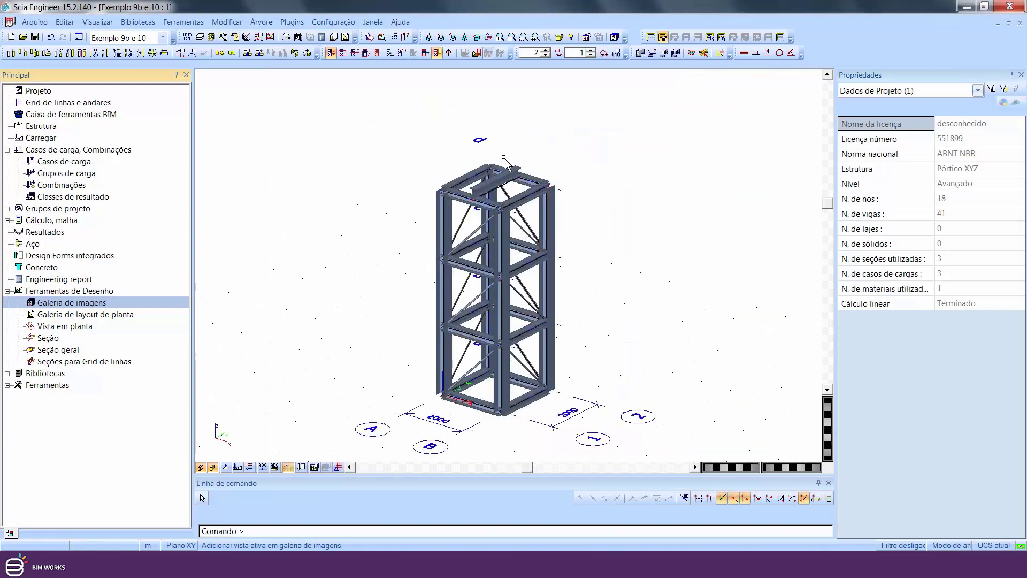
double_click(89, 315)
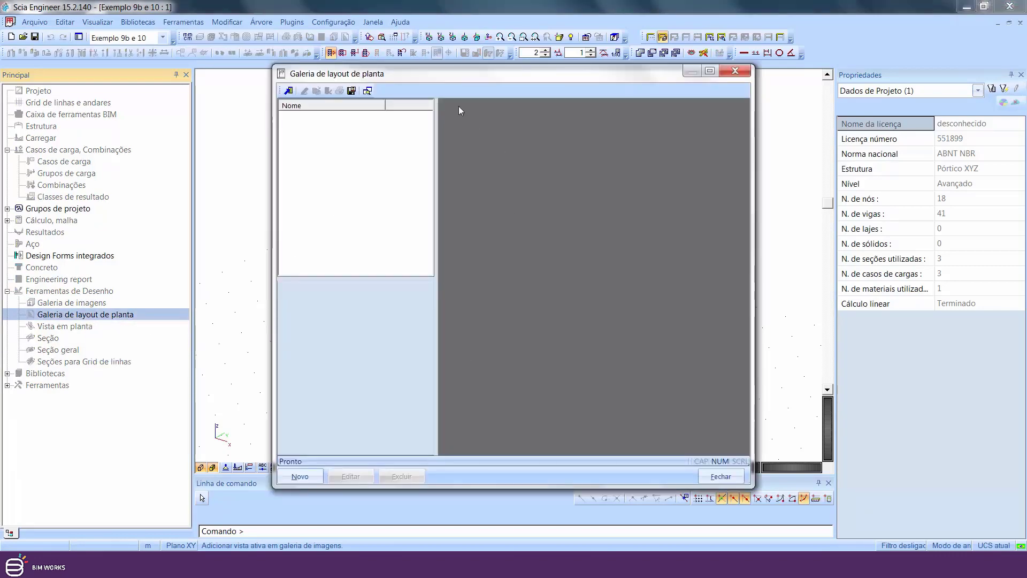
click(288, 91)
click(479, 297)
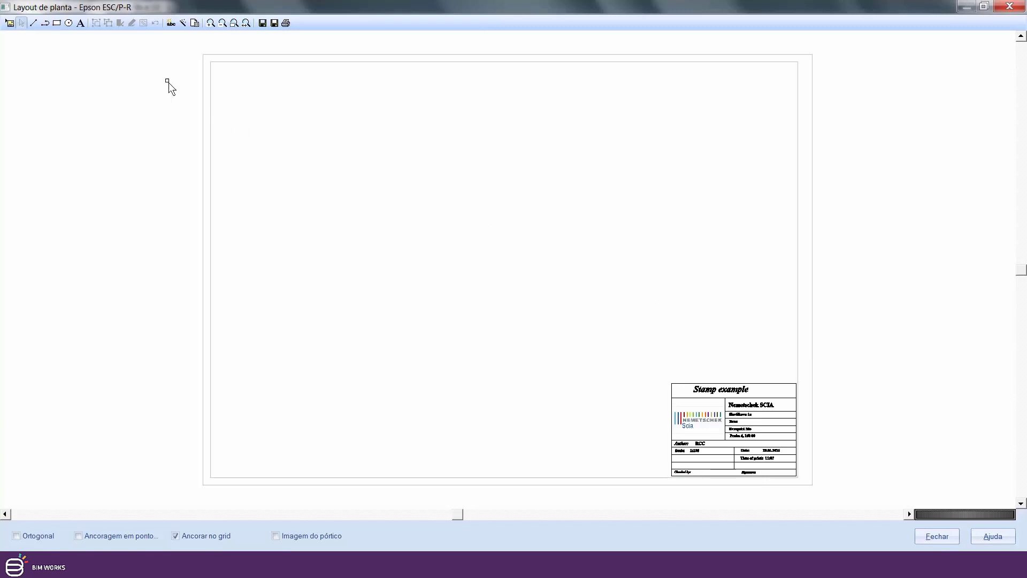
Insert the gallery images Seção - 1, Seção - 2, Seção - a and Seção - b in an area left of the sheet's title stamp.
click(10, 23)
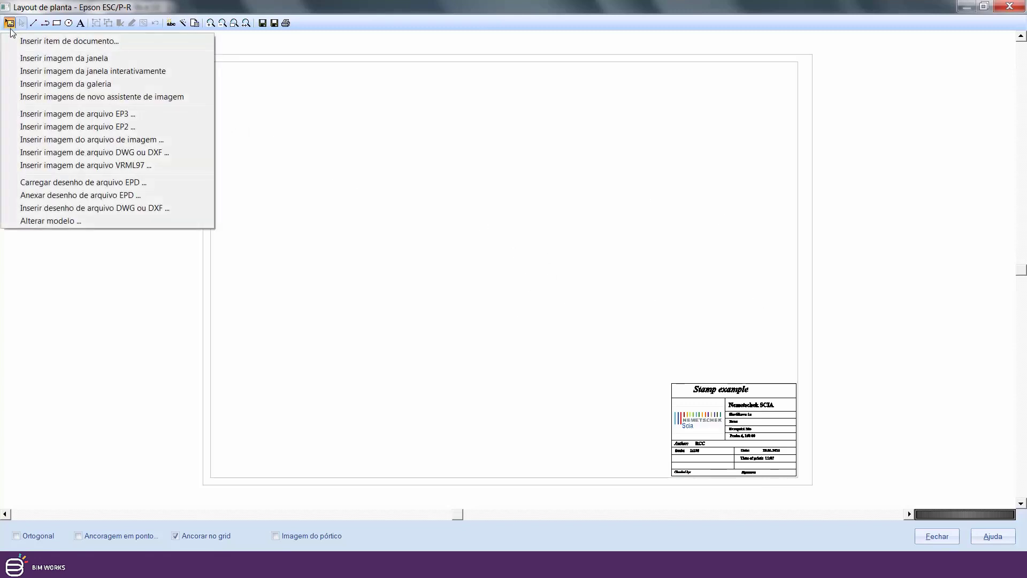
click(48, 84)
click(235, 107)
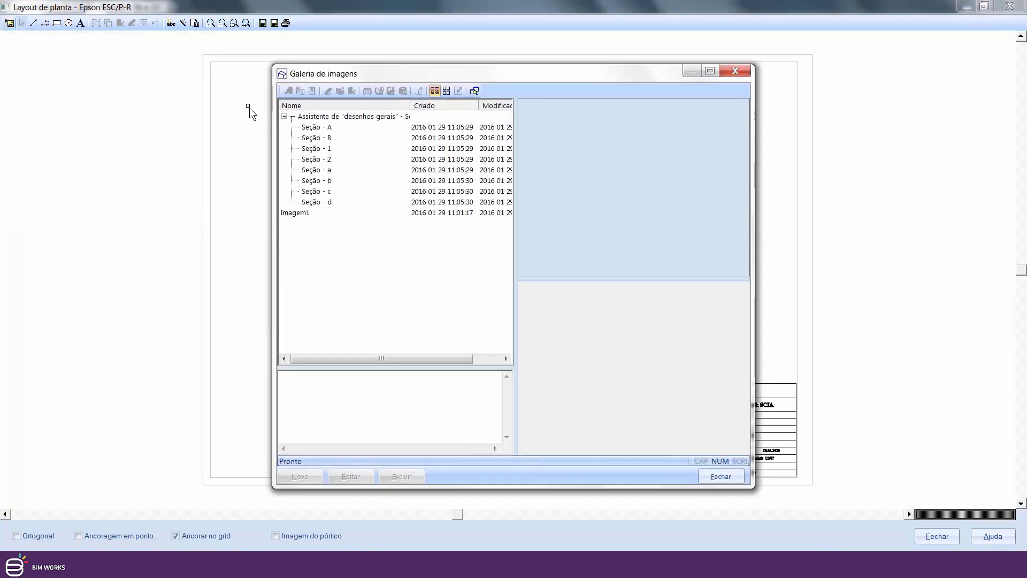
click(327, 146)
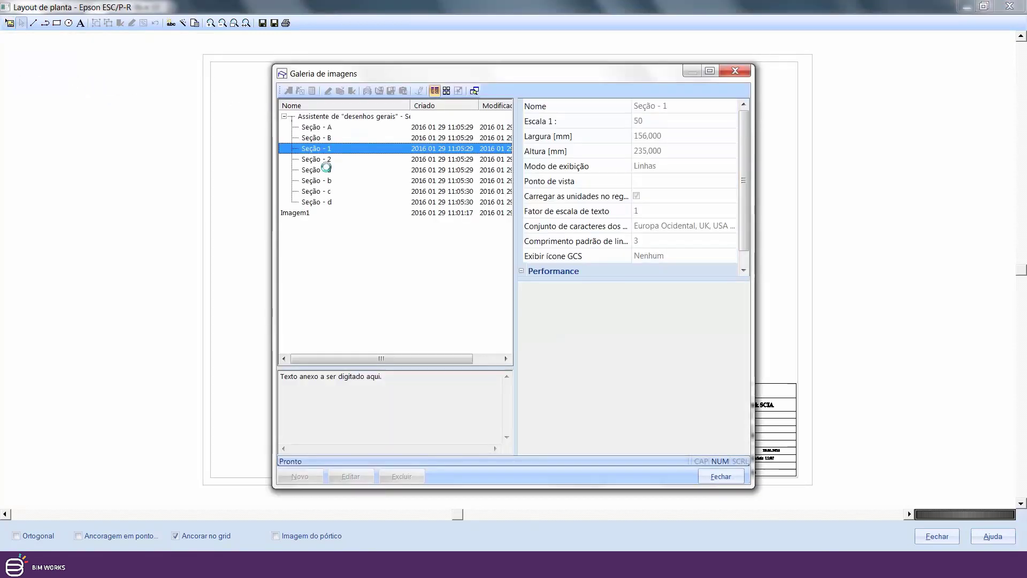
ctrl+click(327, 170)
ctrl+click(329, 181)
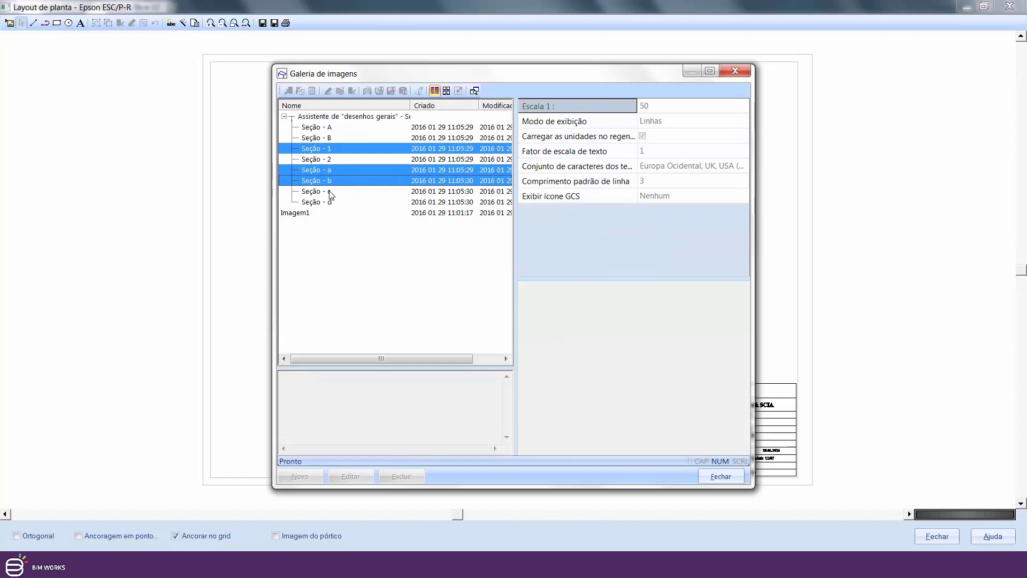
ctrl+click(330, 158)
click(718, 474)
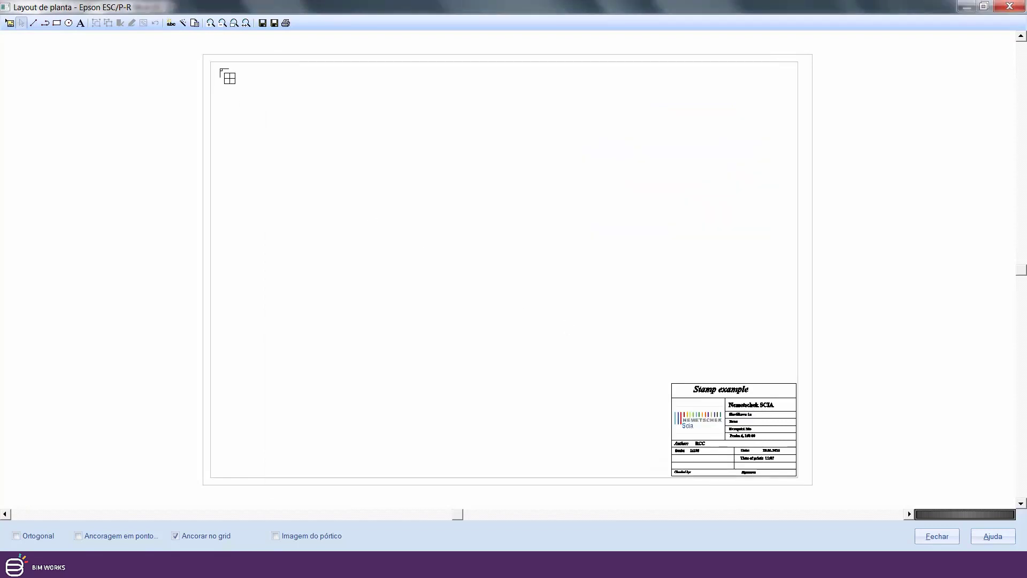
mouse_move(220, 69)
mouse_down()
mouse_move(406, 317)
mouse_move(615, 465)
mouse_up()
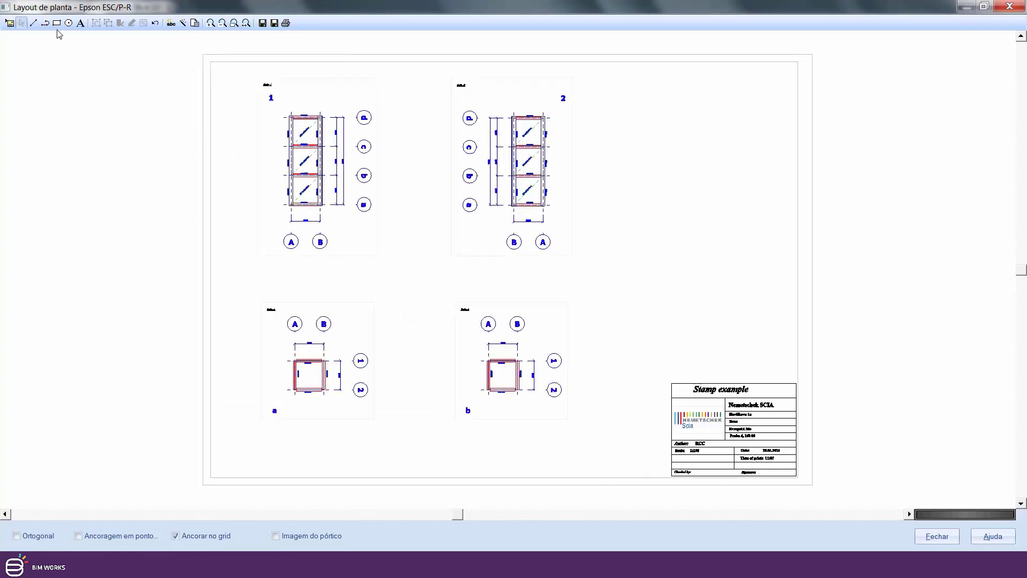
Insert the gallery picture Imagem1 in the sheet's upper-right area, beside the Seção - 2 image.
click(9, 24)
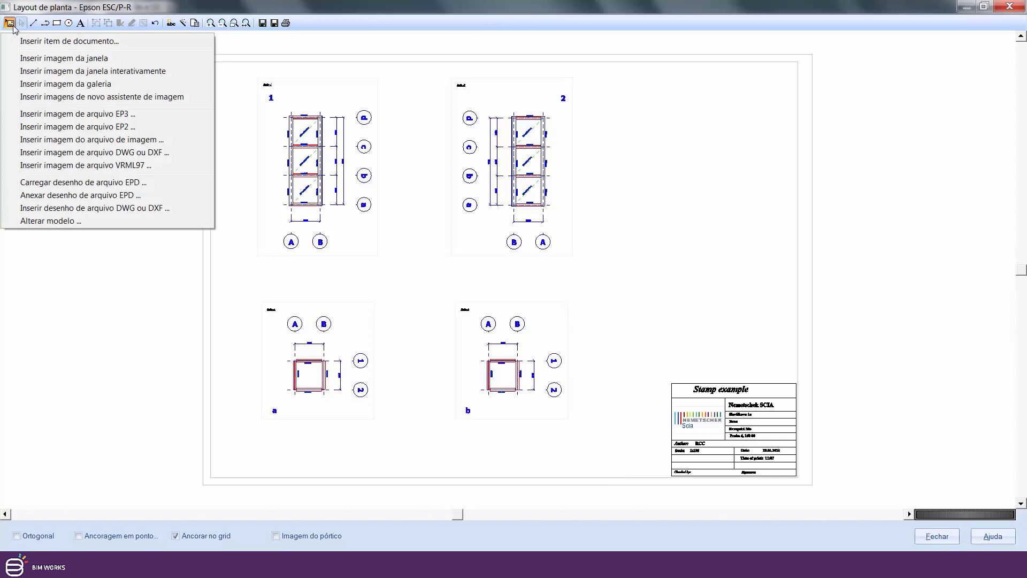
click(50, 84)
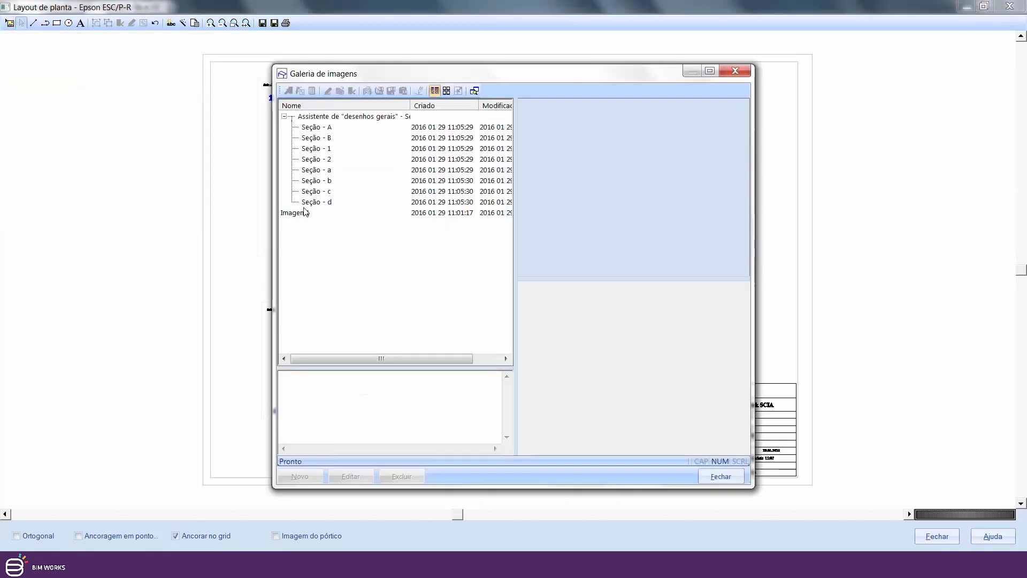
click(299, 213)
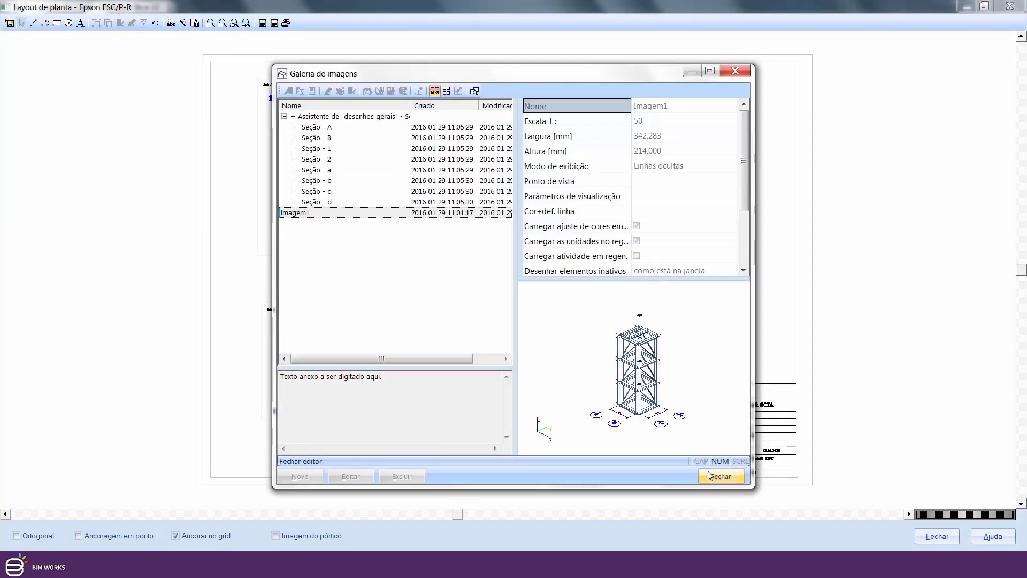
click(717, 476)
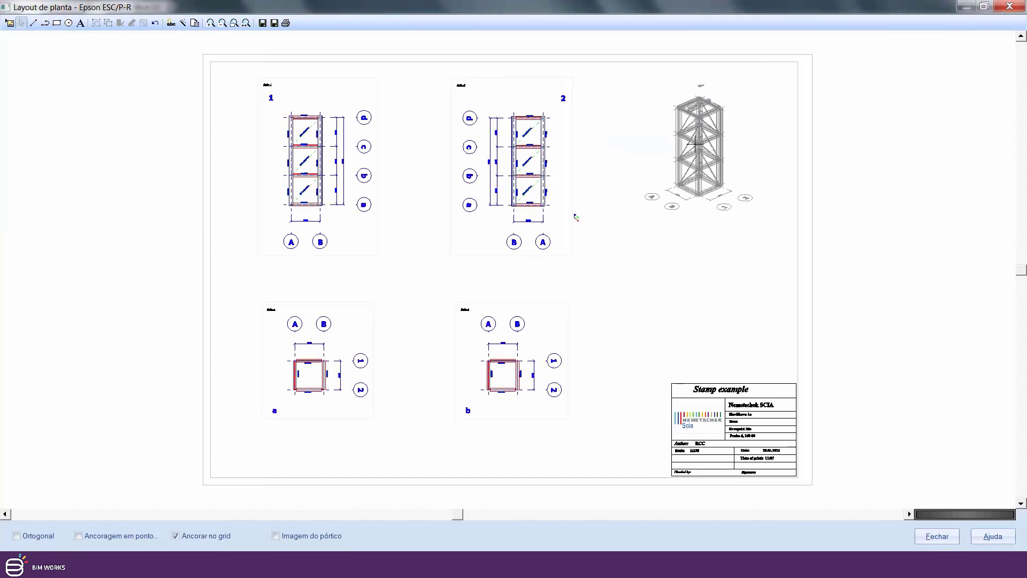
click(695, 143)
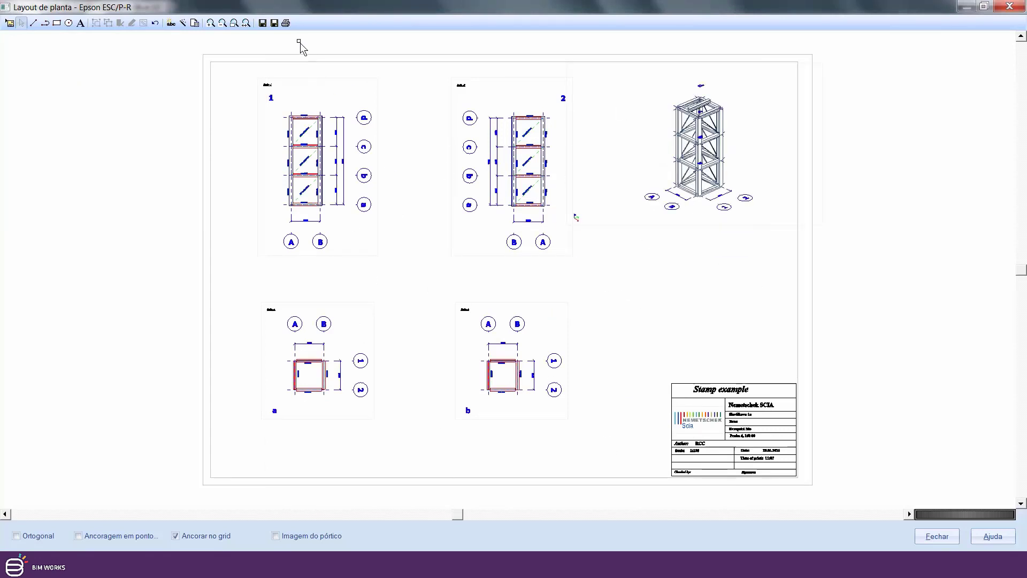
Check which file formats the layout can be saved in, and cancel the save.
click(262, 23)
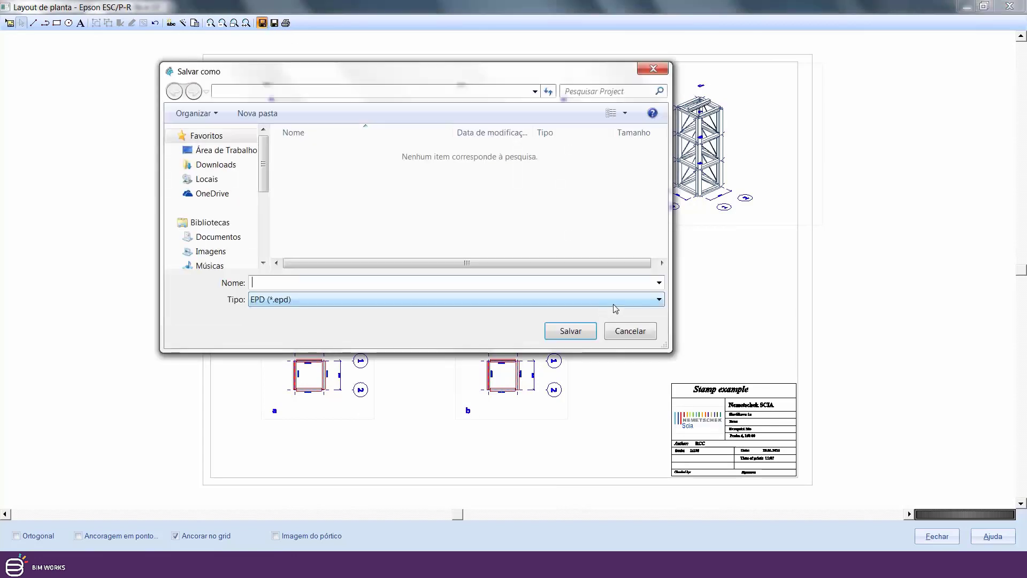
click(644, 301)
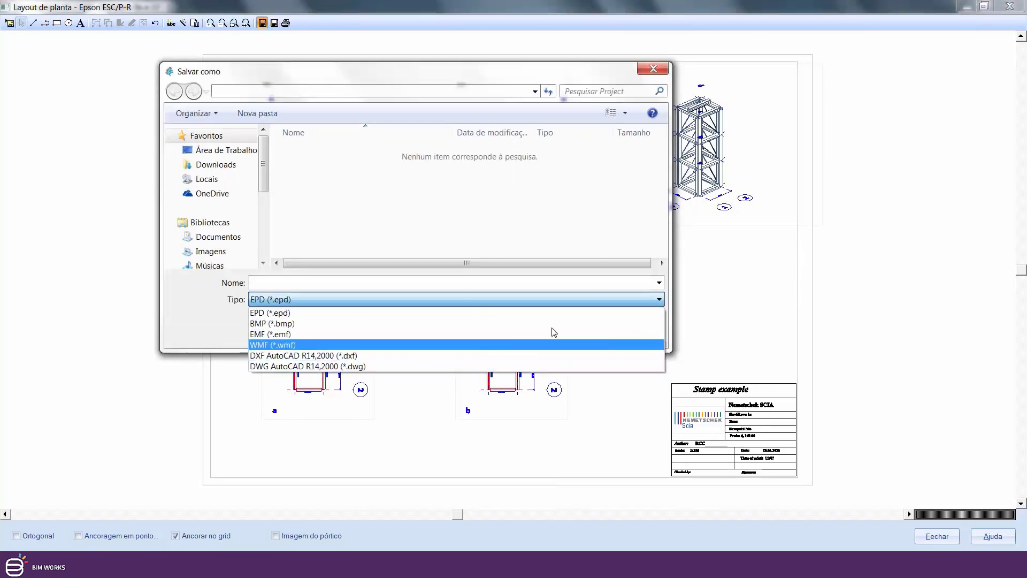
click(653, 70)
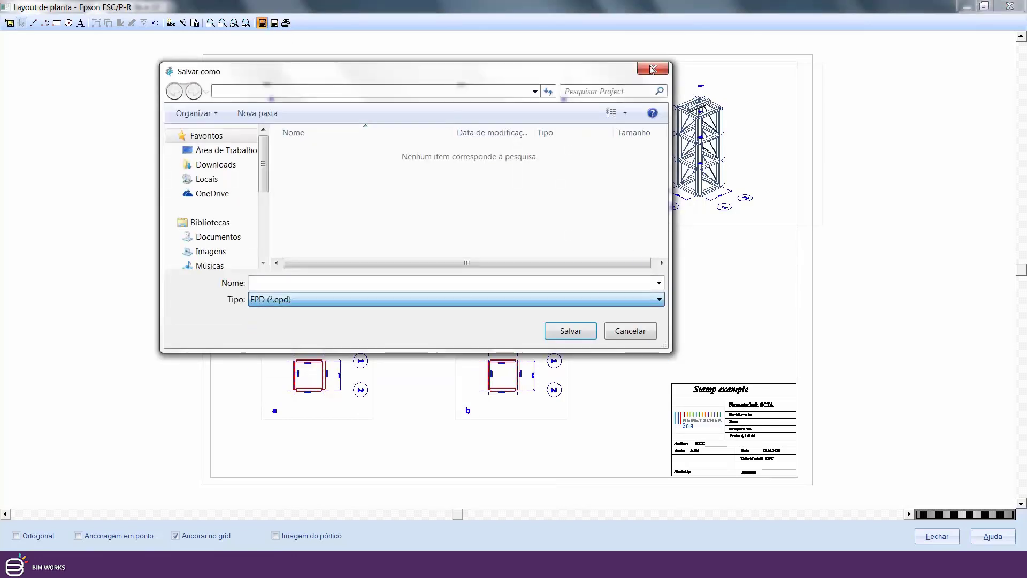
click(639, 334)
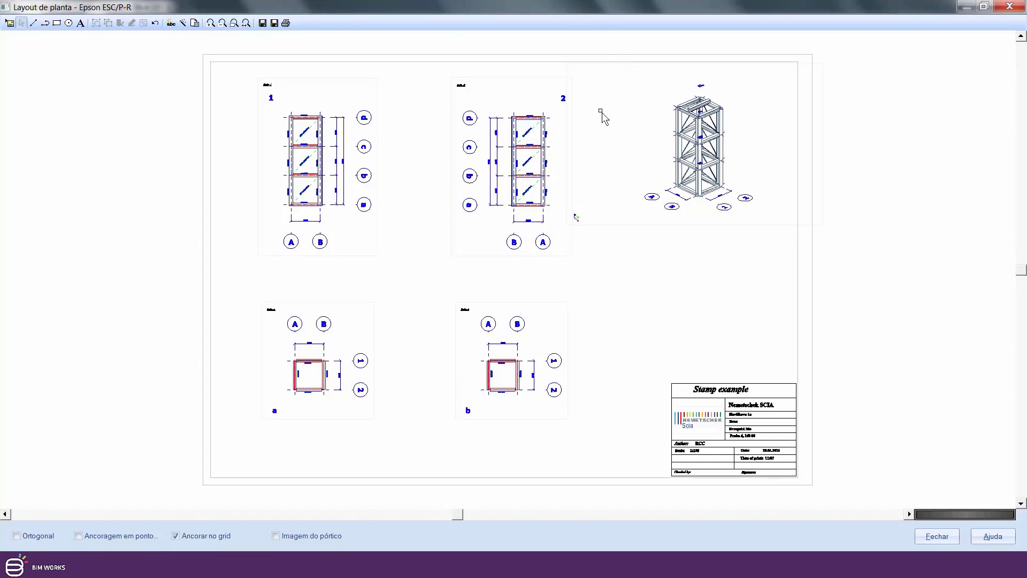
View the image properties of the 3D tower picture on the sheet, and cancel without changes.
click(599, 227)
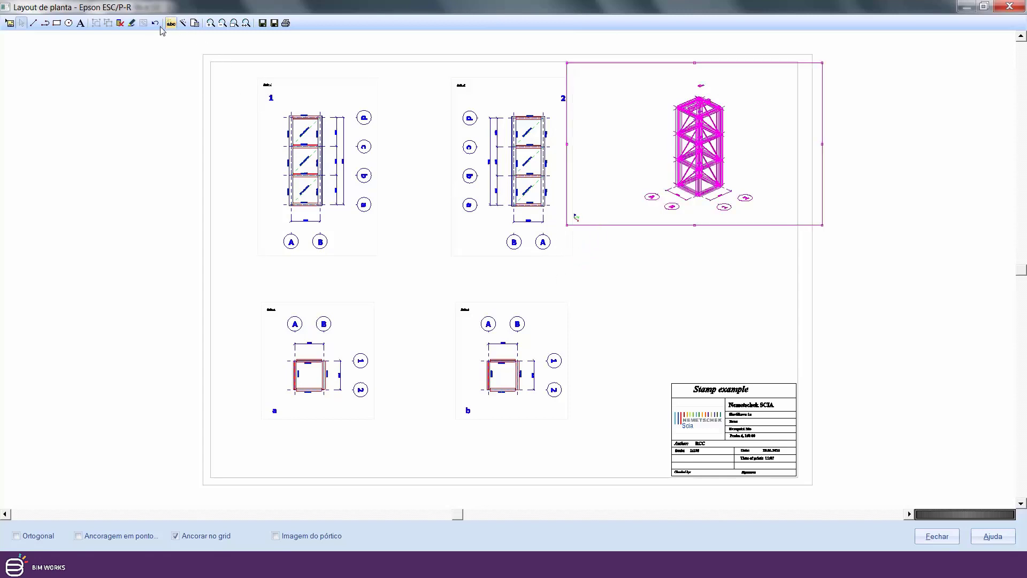
click(127, 24)
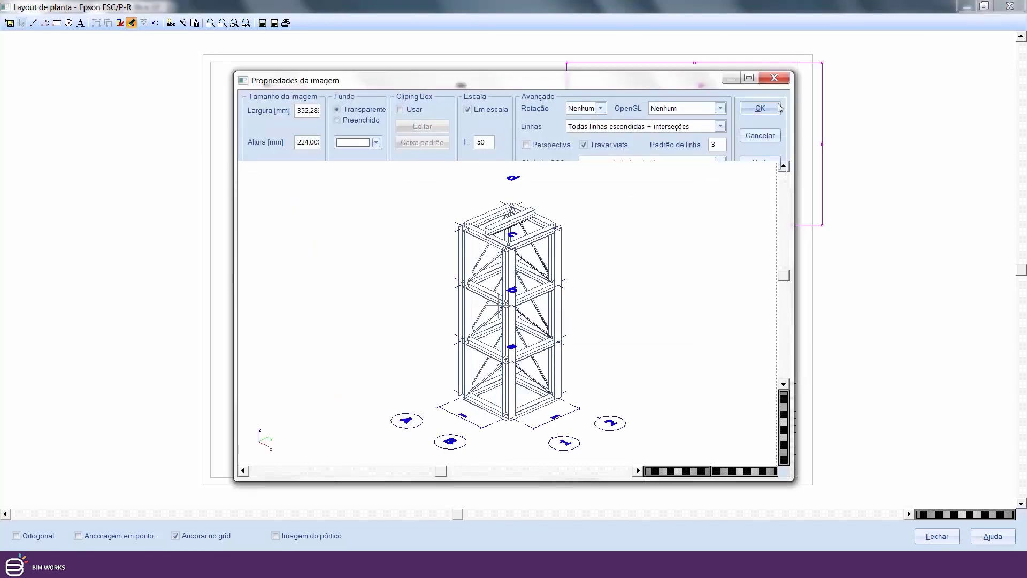
click(768, 137)
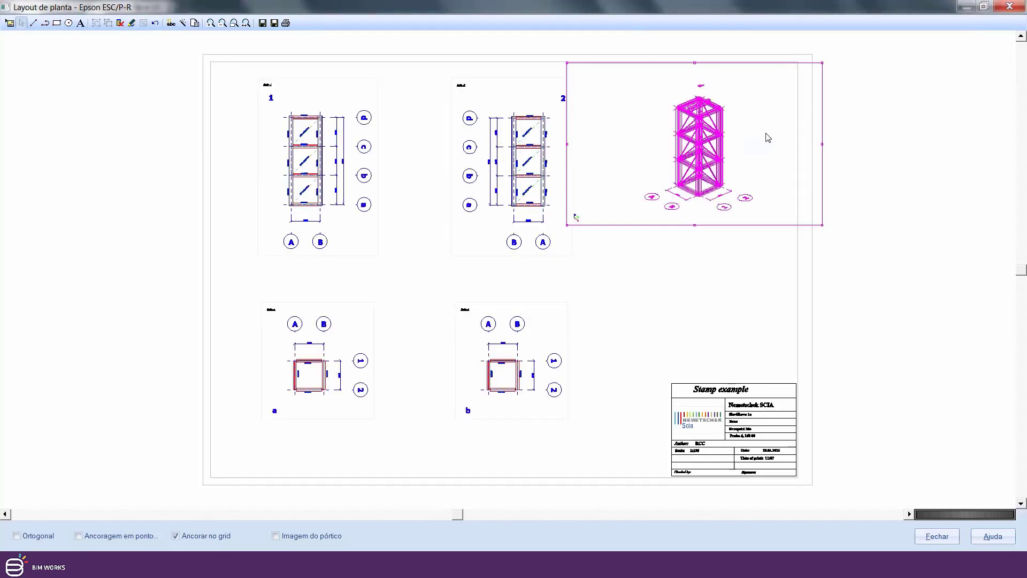